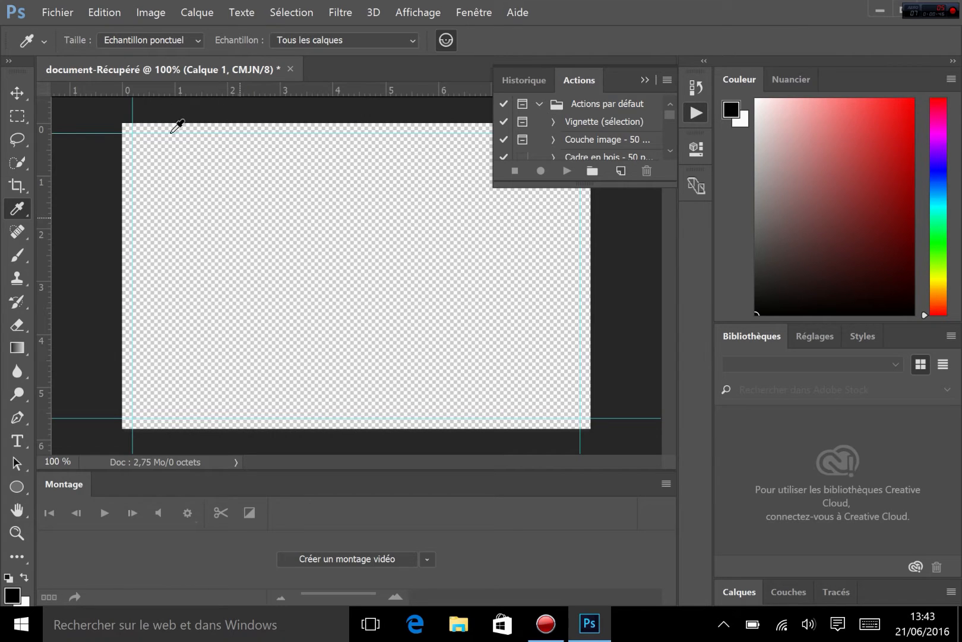
- Open the milk carton picture from the images folder on the Desktop
{"action": "left_click", "coordinate": [54, 11]}
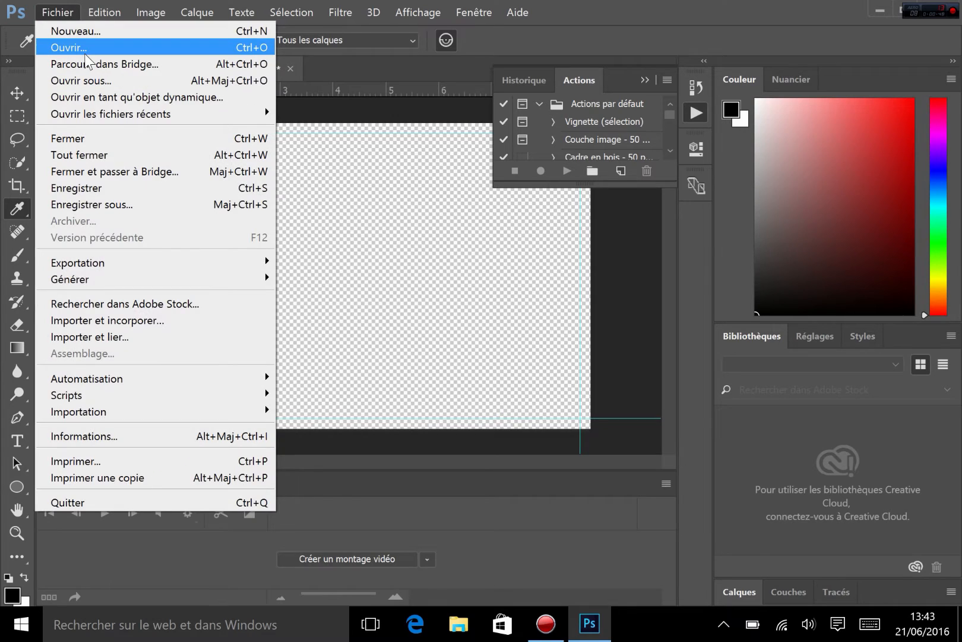
{"action": "left_click", "coordinate": [70, 49]}
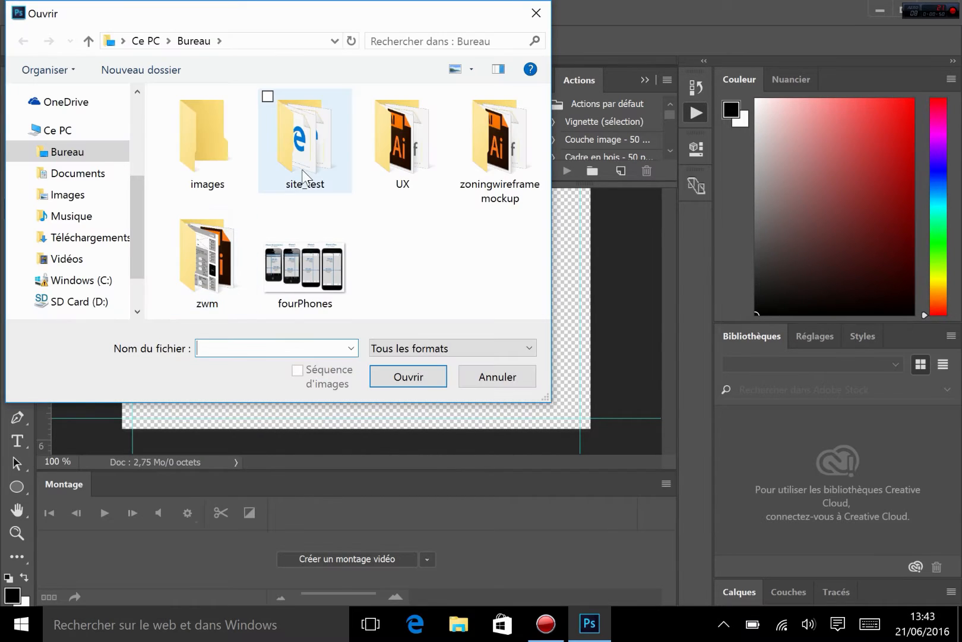
{"action": "double_click", "coordinate": [213, 138]}
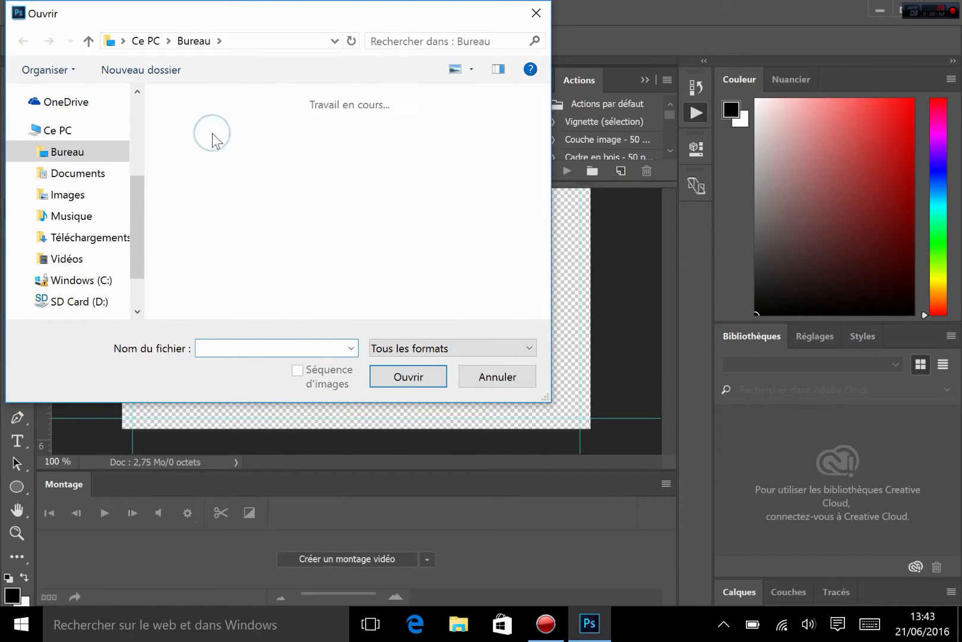
{"action": "double_click", "coordinate": [313, 156]}
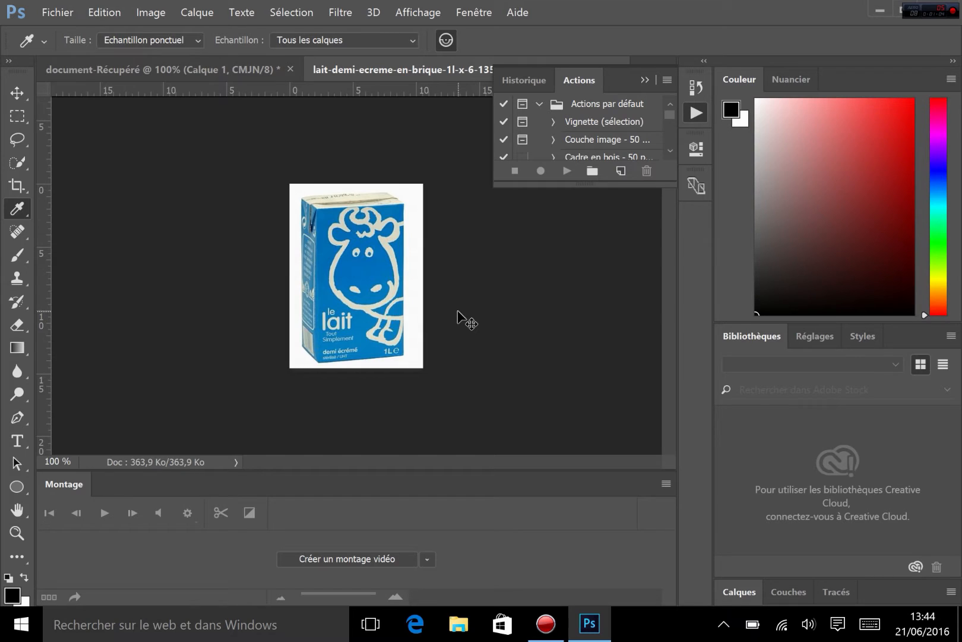
- Examine the milk carton picture at magnifications up to 500% and return it to 100%
{"action": "key", "text": "ctrl+plus"}
{"action": "key", "text": "ctrl+plus"}
{"action": "key", "text": "ctrl+plus"}
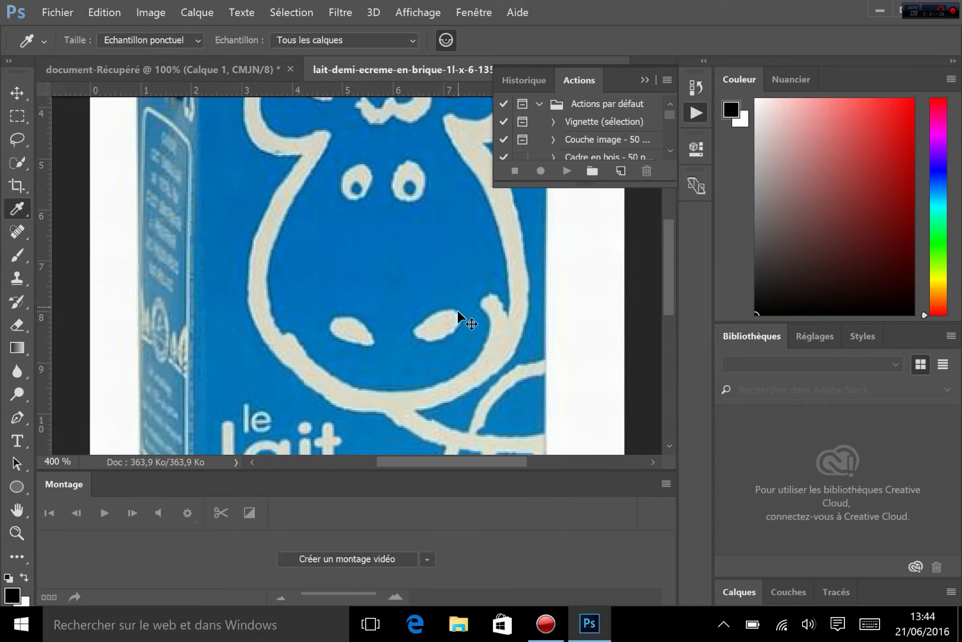
{"action": "key", "text": "ctrl+plus"}
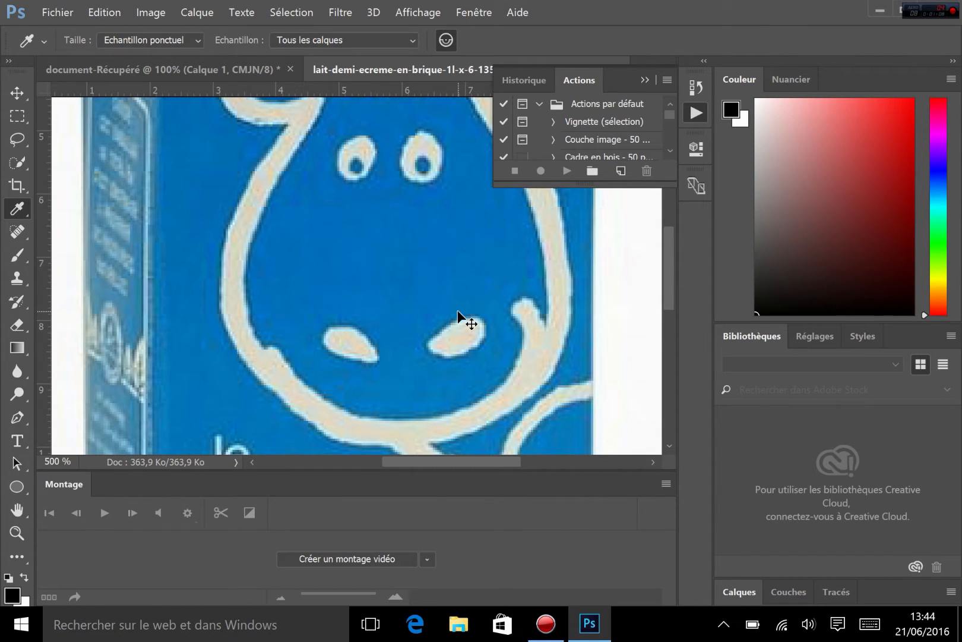
{"action": "key", "text": "ctrl+minus"}
{"action": "key", "text": "ctrl+minus"}
{"action": "key", "text": "ctrl+minus"}
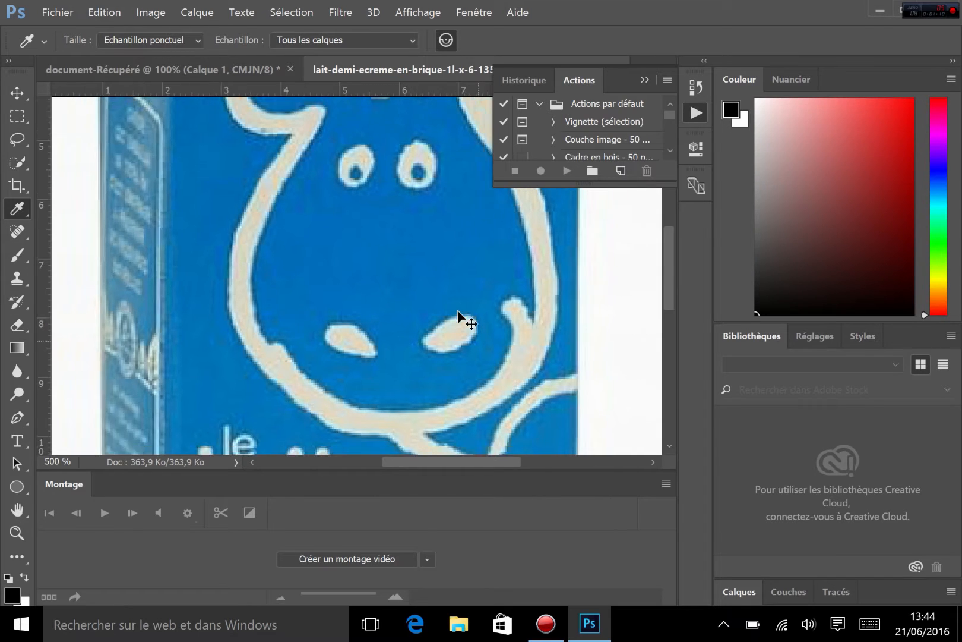
{"action": "key", "text": "ctrl+minus"}
{"action": "key", "text": "ctrl+minus"}
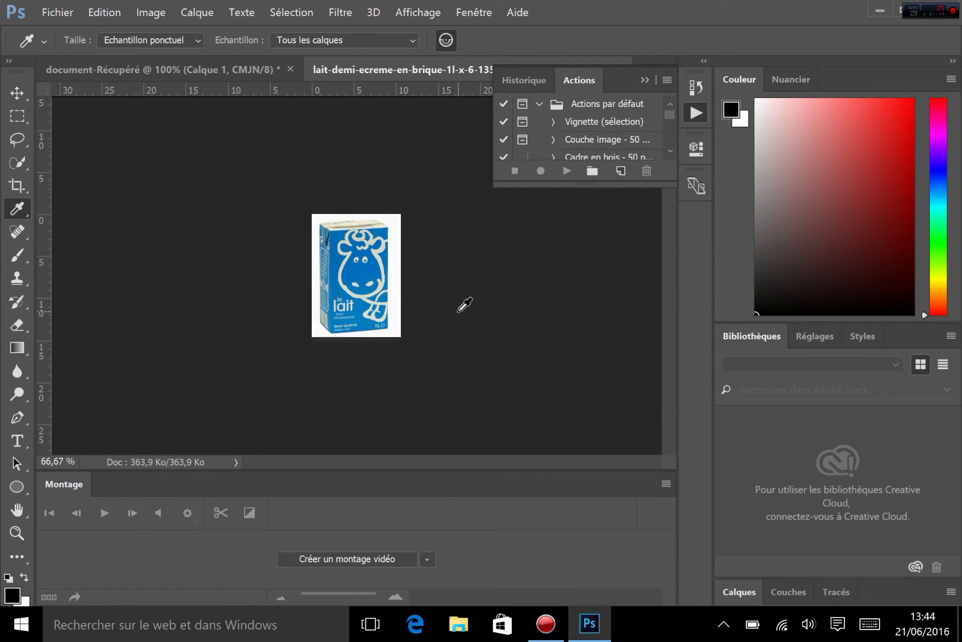
{"action": "key", "text": "ctrl+1"}
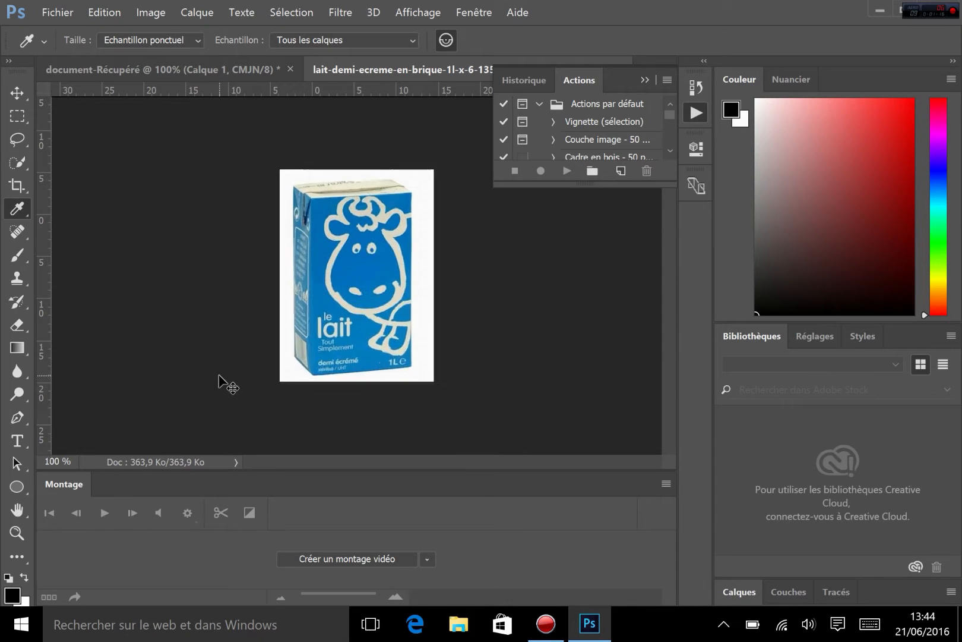
- Inspect the carton's upper corner and cow drawing at 500%, and finish with the whole carton at 200%
{"action": "key", "text": "ctrl+plus"}
{"action": "key", "text": "ctrl+plus"}
{"action": "key", "text": "ctrl+plus"}
{"action": "key", "text": "ctrl+plus"}
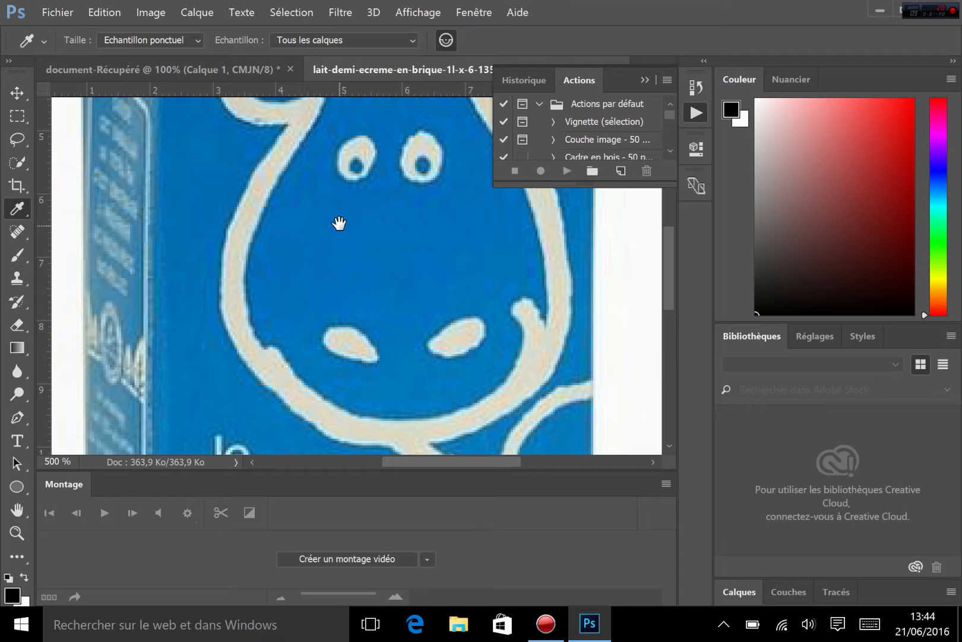
{"action": "left_click_drag", "start_coordinate": [344, 219], "coordinate": [450, 388]}
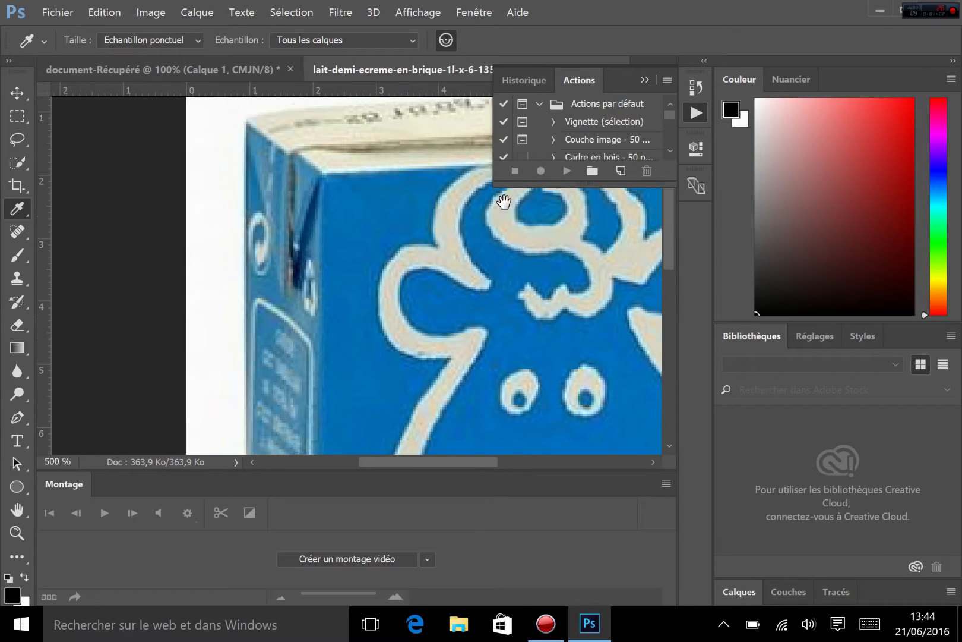
{"action": "left_click_drag", "start_coordinate": [503, 202], "coordinate": [424, 366]}
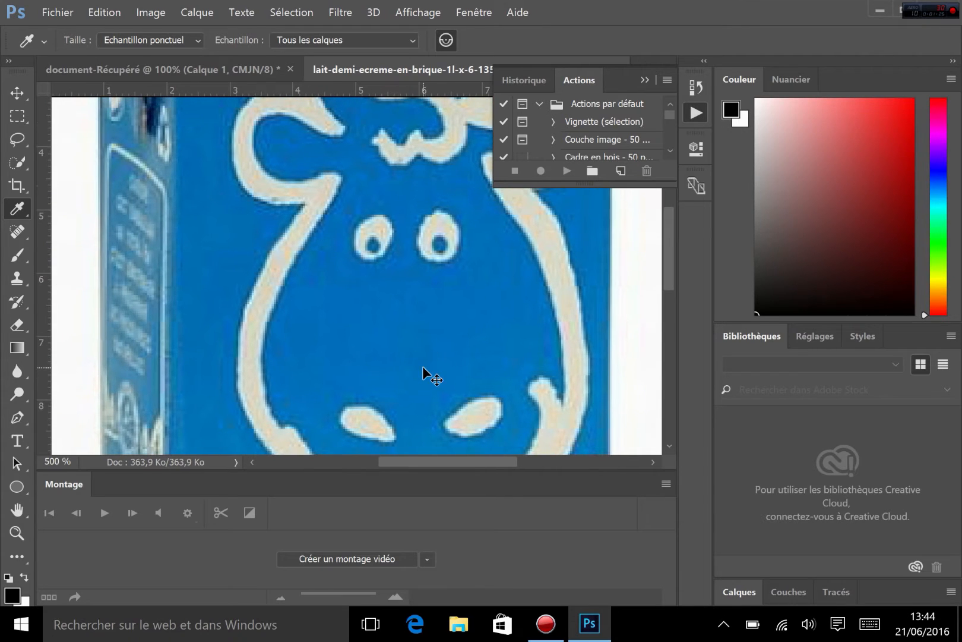
{"action": "key", "text": "ctrl+minus"}
{"action": "key", "text": "ctrl+minus"}
{"action": "key", "text": "ctrl+minus"}
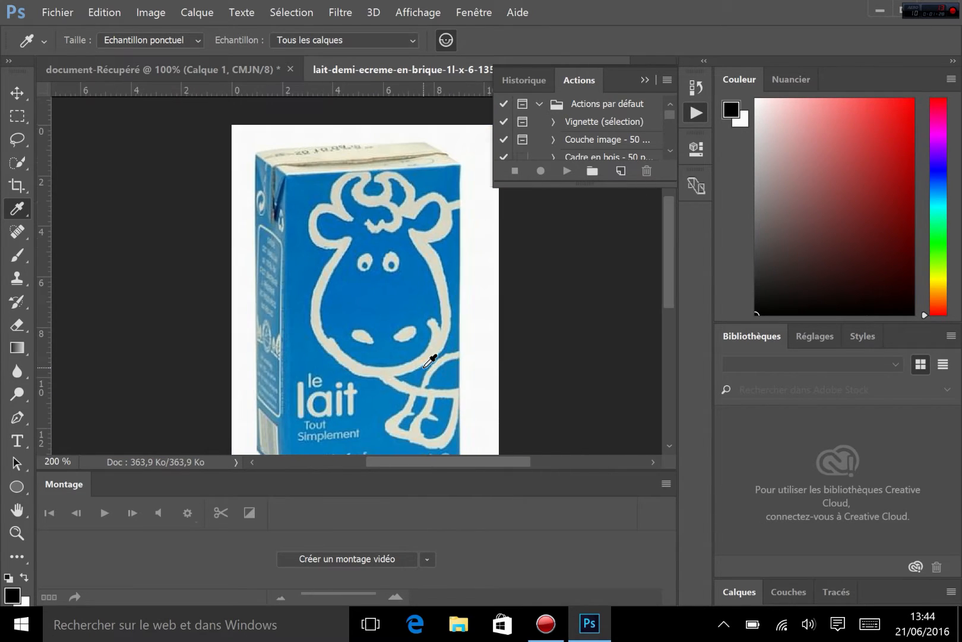
{"action": "key", "text": "ctrl+minus"}
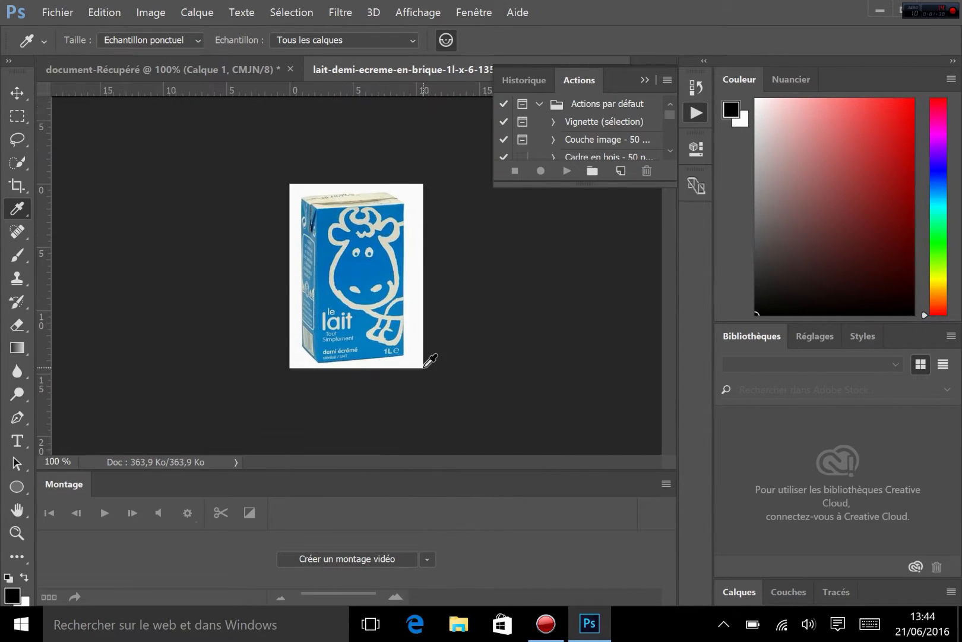
{"action": "key", "text": "ctrl+plus"}
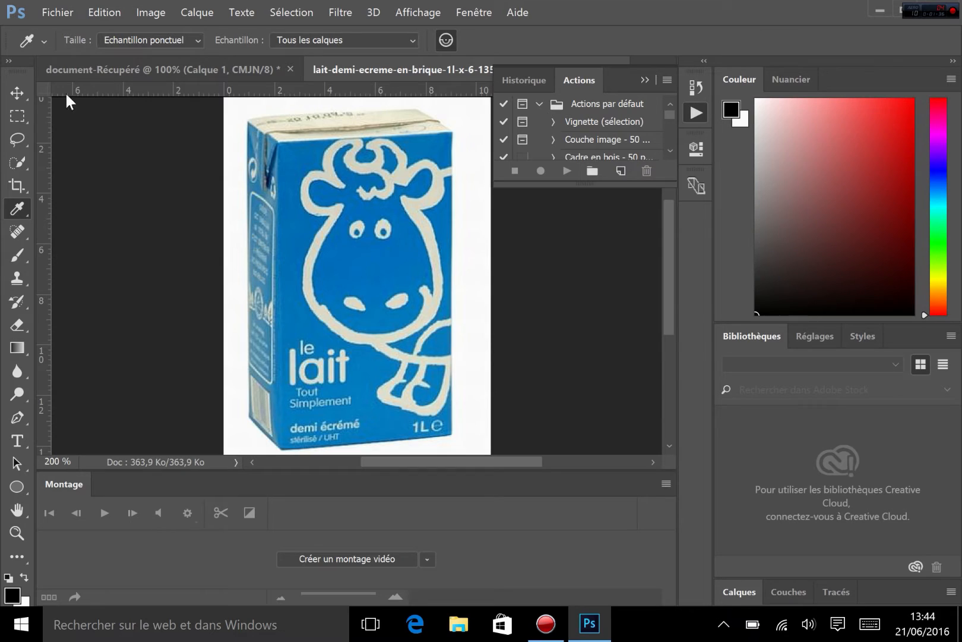
- Draw a rectangular selection around the milk carton, clear it, and redraw the rectangle closer to the carton's edges
{"action": "left_click", "coordinate": [15, 114]}
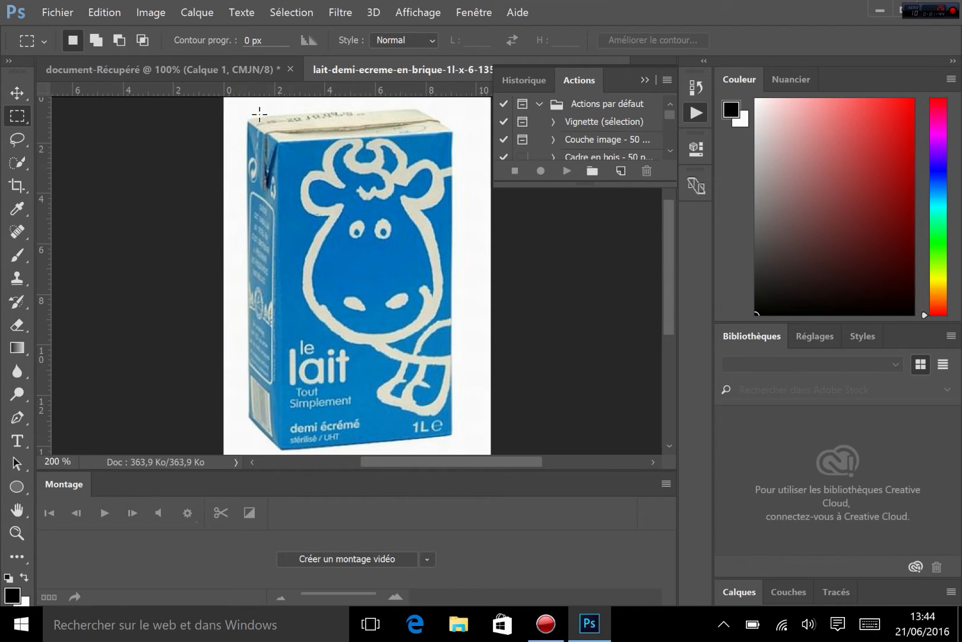
{"action": "left_click_drag", "start_coordinate": [253, 102], "coordinate": [462, 438]}
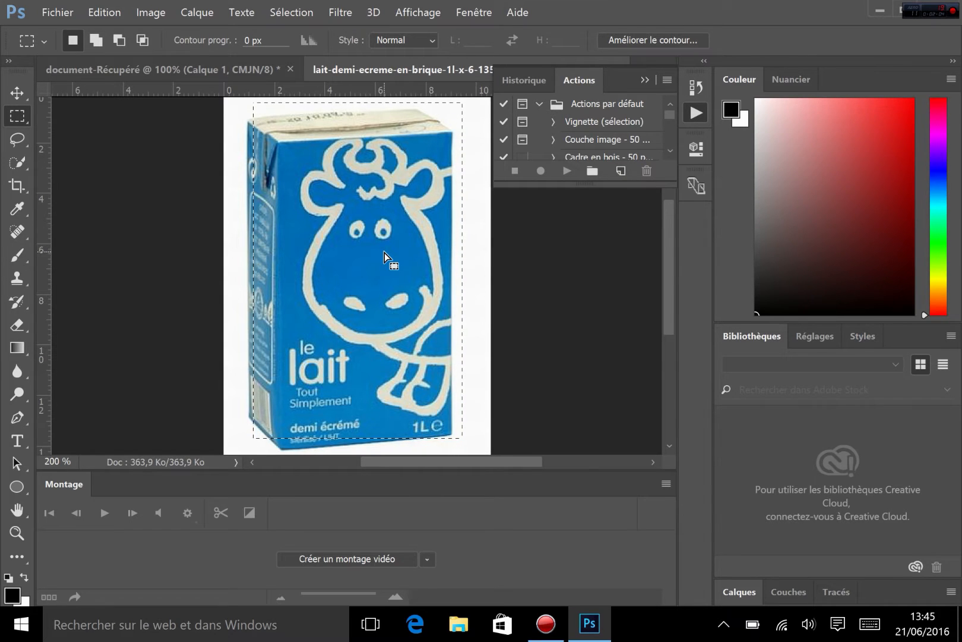
{"action": "left_click", "coordinate": [290, 11]}
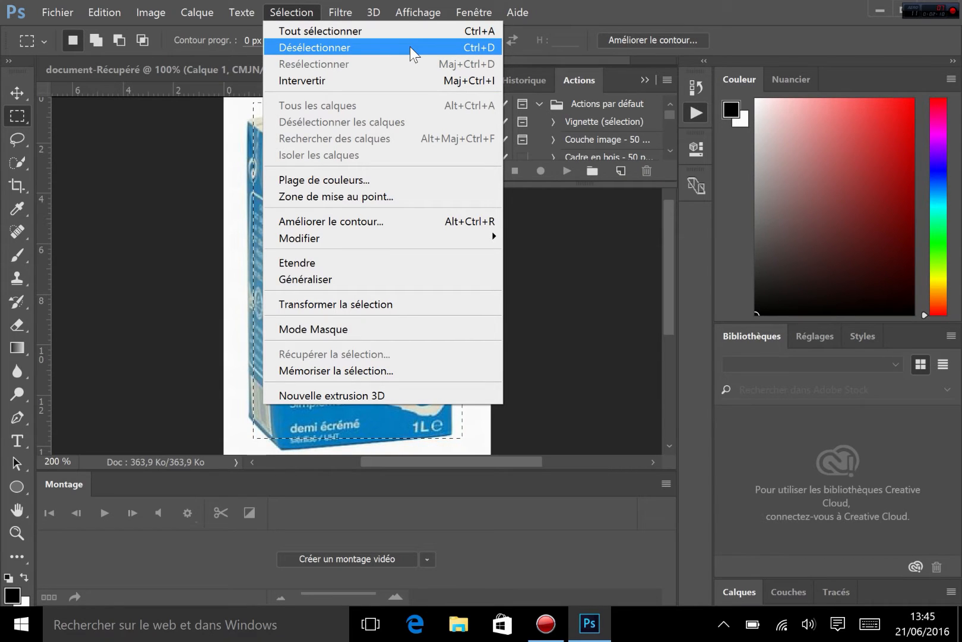
{"action": "left_click", "coordinate": [588, 5]}
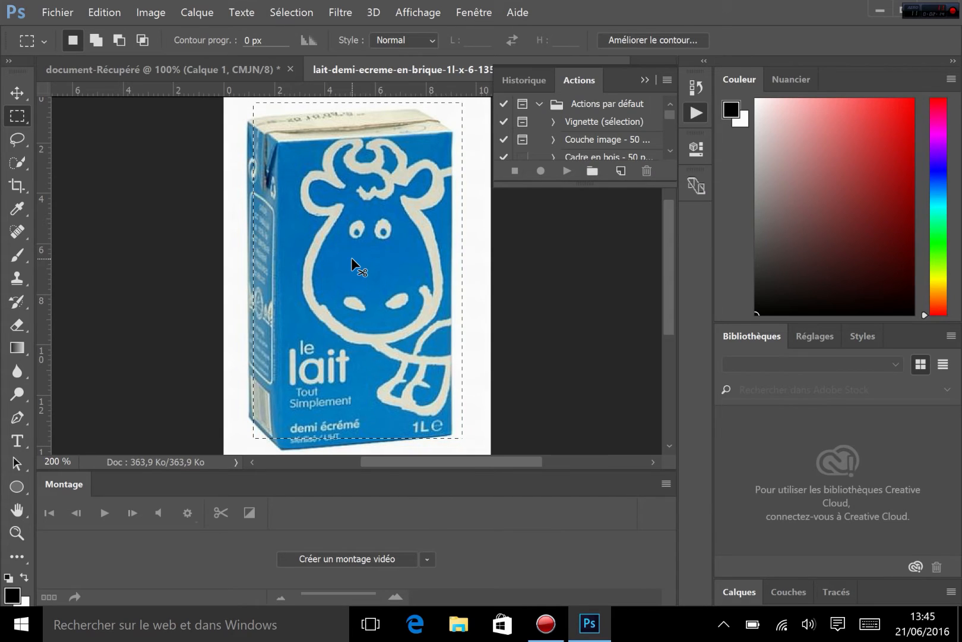
{"action": "key", "text": "ctrl+d"}
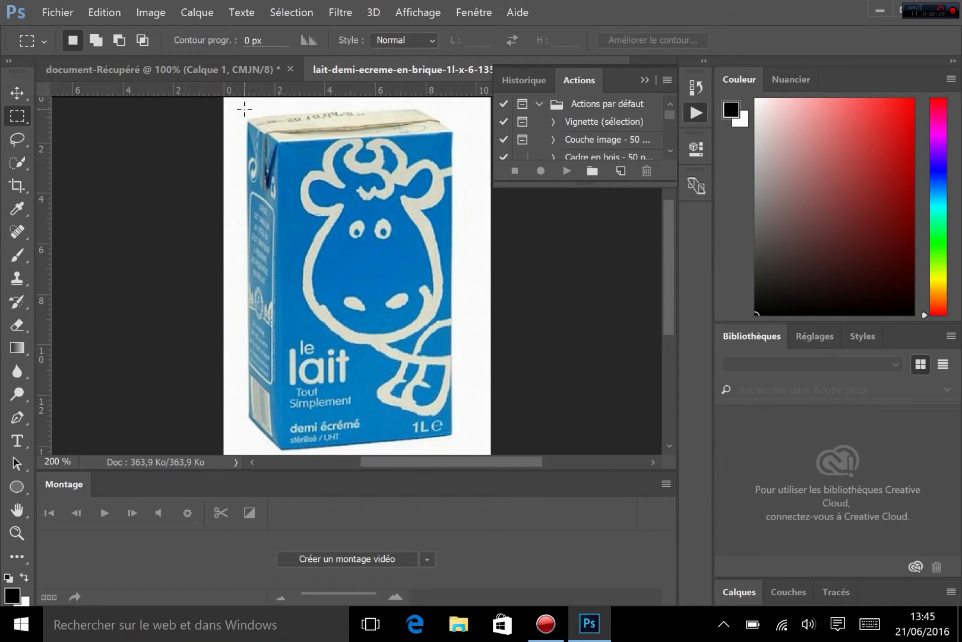
{"action": "left_click_drag", "start_coordinate": [245, 109], "coordinate": [453, 444]}
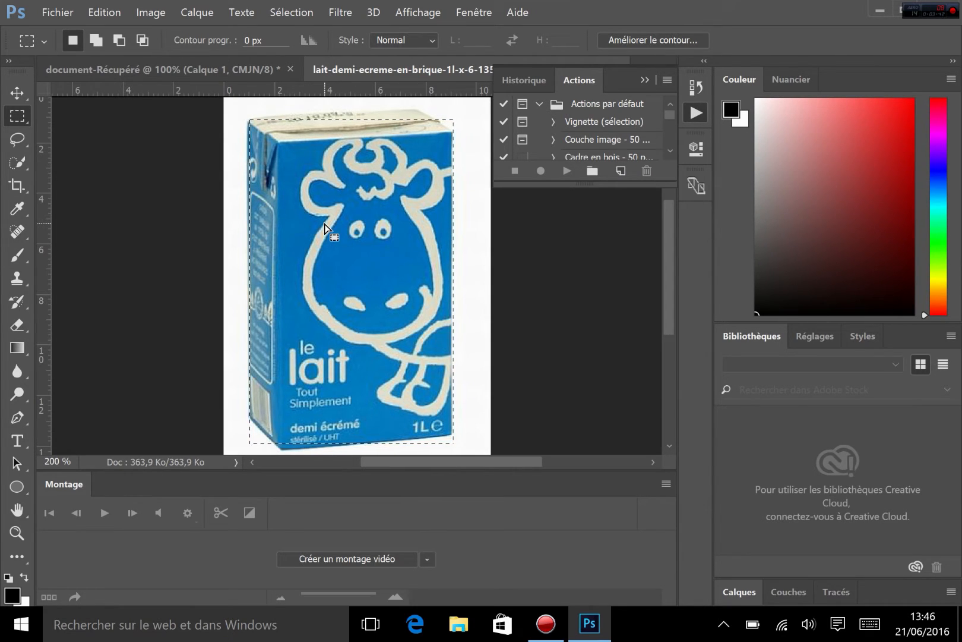
- Replace the rectangular selection with an elliptical one around the cow's head, and deselect it
{"action": "left_click", "coordinate": [17, 114]}
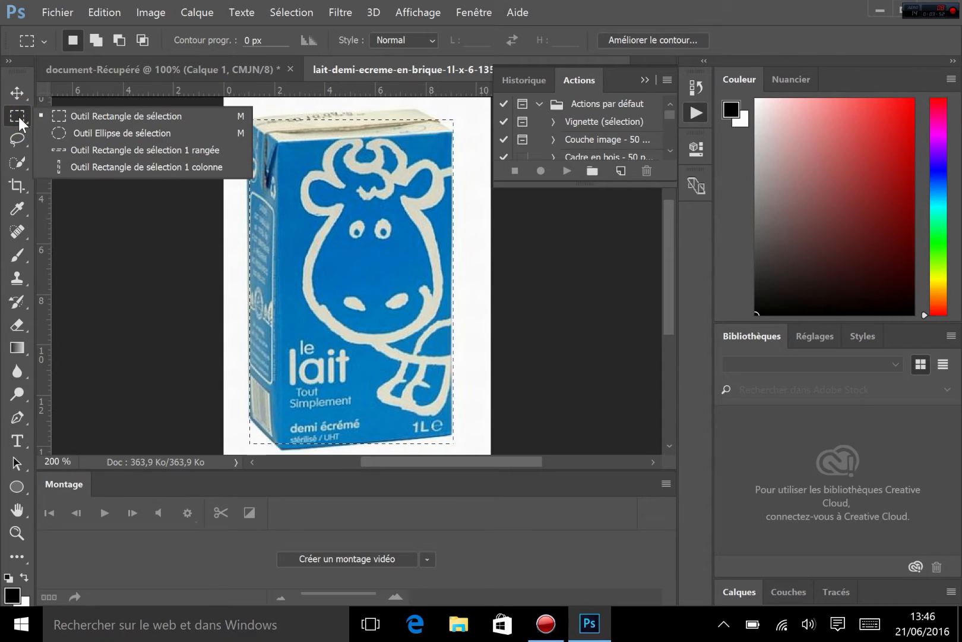
{"action": "left_click", "coordinate": [127, 138]}
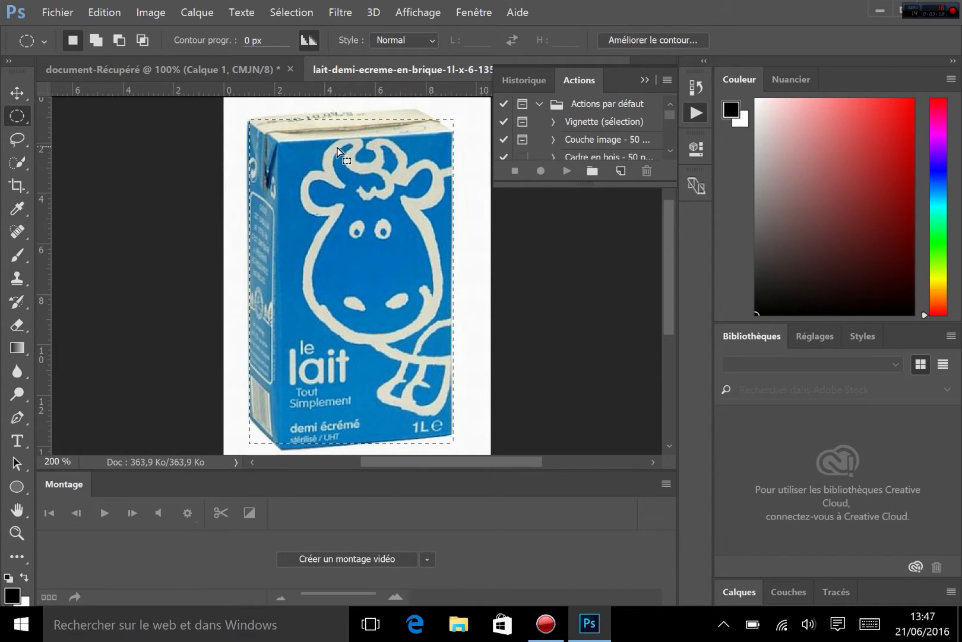
{"action": "left_click", "coordinate": [291, 9]}
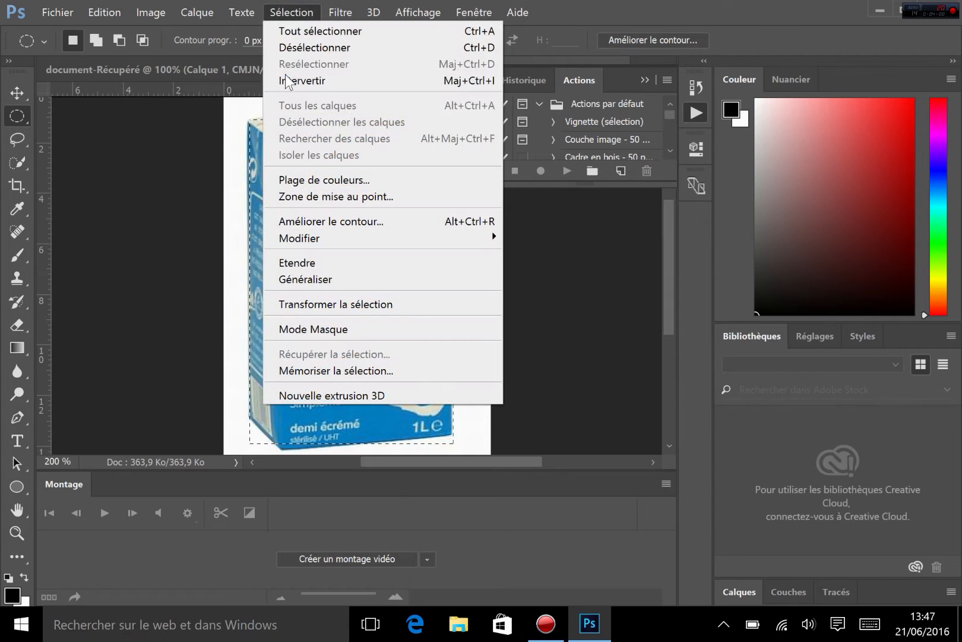
{"action": "left_click", "coordinate": [316, 47]}
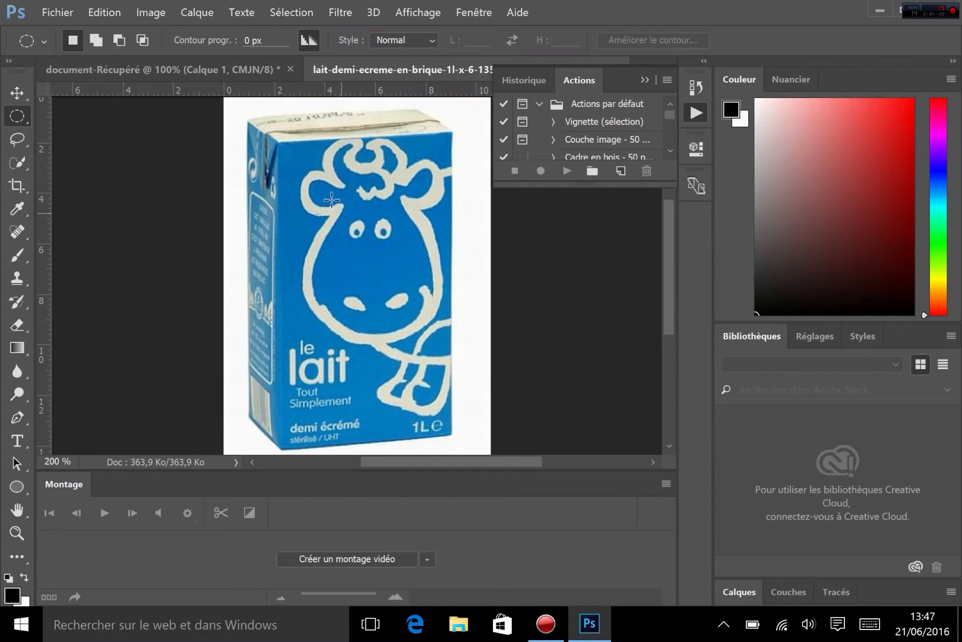
{"action": "left_click_drag", "start_coordinate": [265, 174], "coordinate": [437, 343]}
{"action": "key", "text": "ctrl+d"}
- Select a single row of pixels across the upper part of the carton, just above the cow's eyes
{"action": "left_click", "coordinate": [14, 114]}
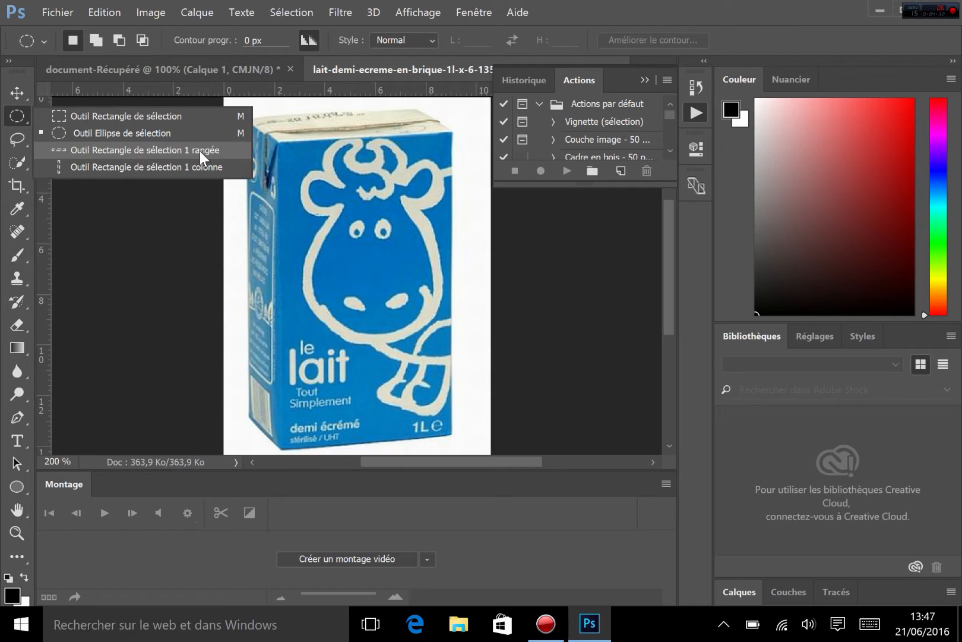
{"action": "left_click", "coordinate": [181, 155]}
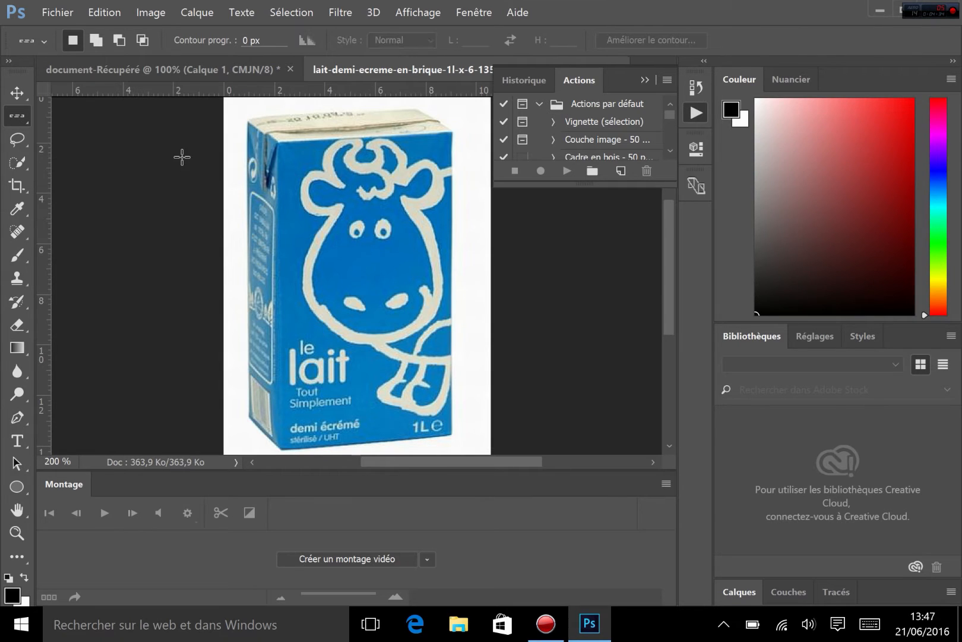
{"action": "left_click", "coordinate": [237, 191]}
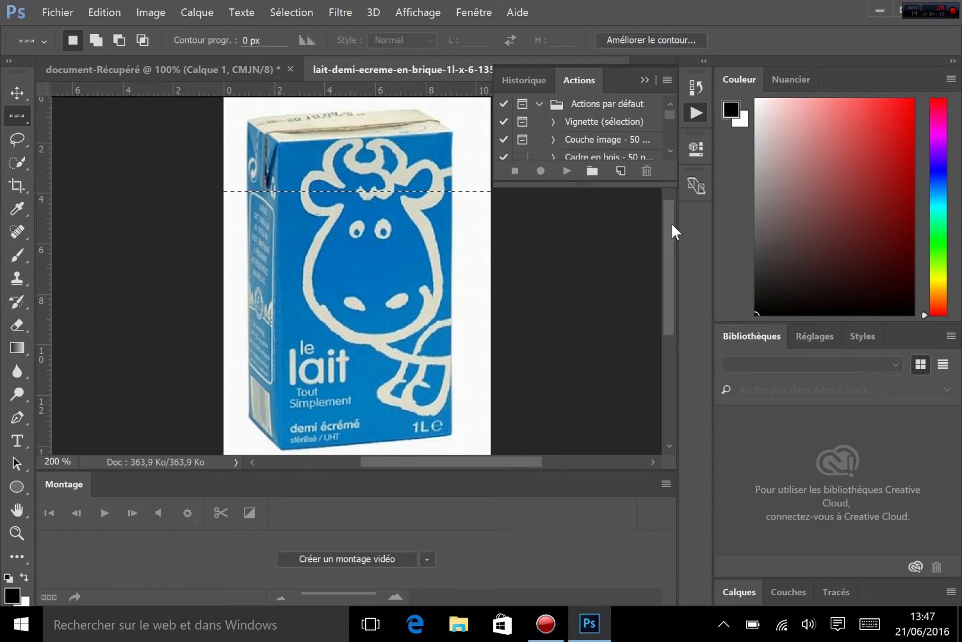
- Select a single column of pixels in the white margin beside the carton's narrow side, and deselect it
{"action": "left_click", "coordinate": [19, 112]}
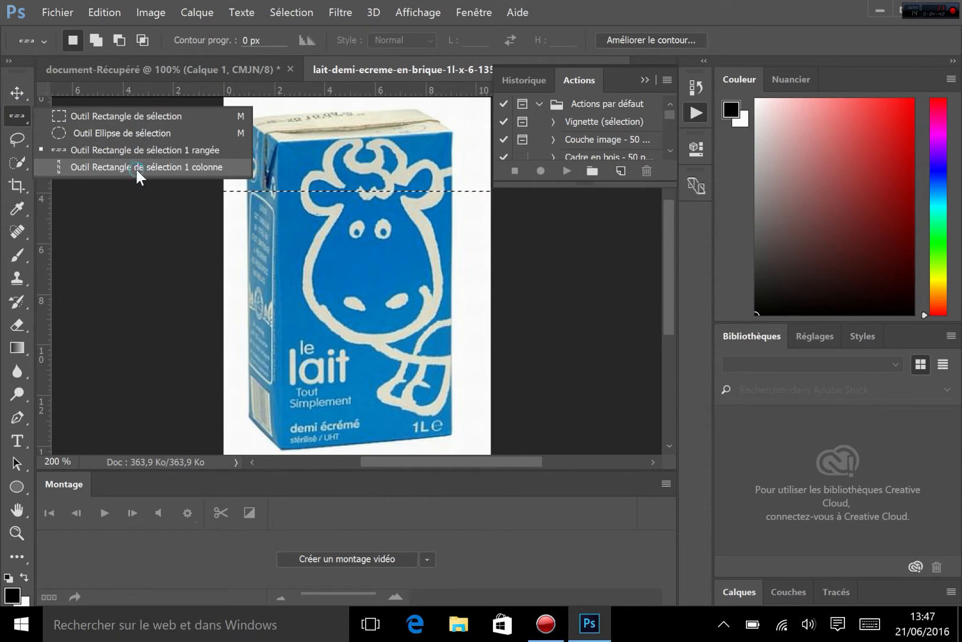
{"action": "left_click", "coordinate": [135, 167]}
{"action": "left_click", "coordinate": [242, 277]}
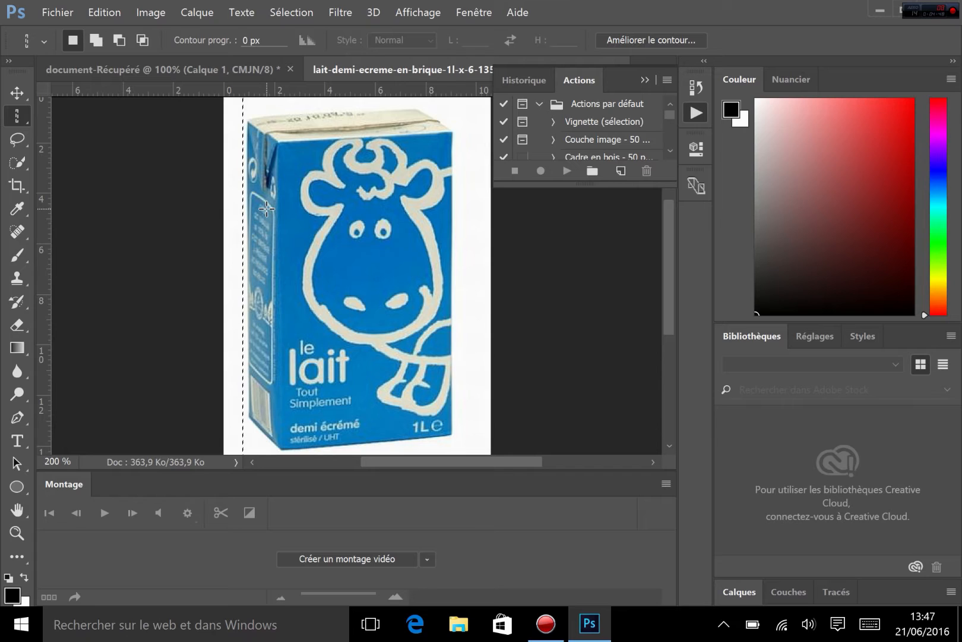
{"action": "key", "text": "ctrl+d"}
- Draw a rectangular selection over the carton's upper part down to the cow's chin, and set the marquee to add to the selection
{"action": "right_click", "coordinate": [16, 114]}
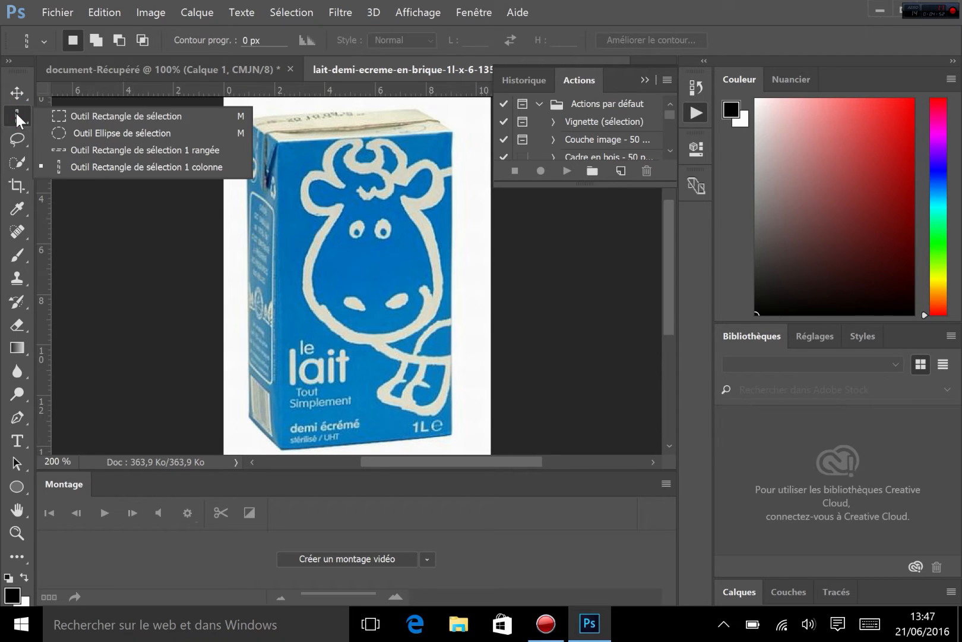
{"action": "left_click", "coordinate": [48, 115]}
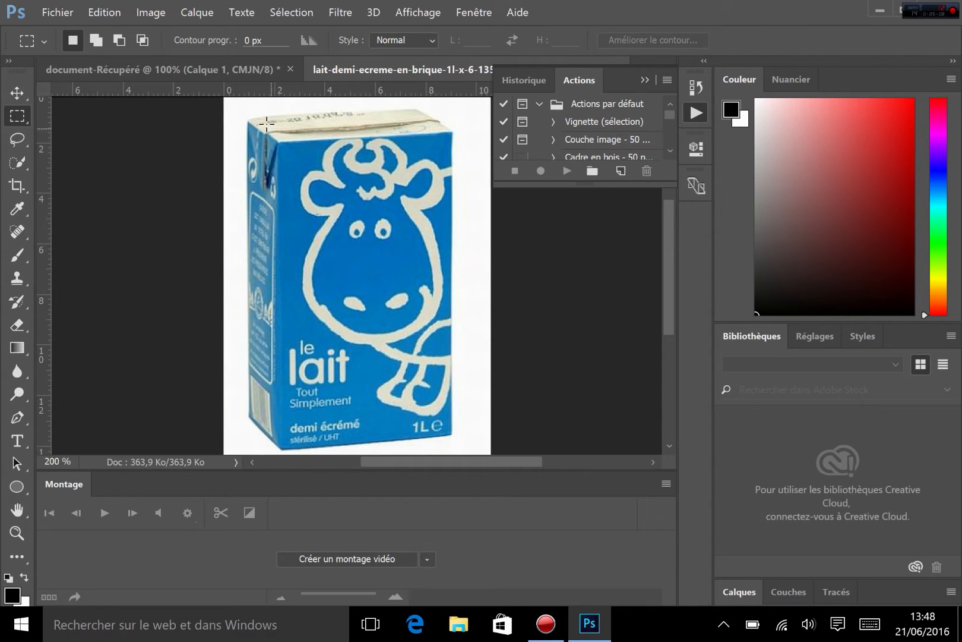
{"action": "right_click", "coordinate": [398, 290]}
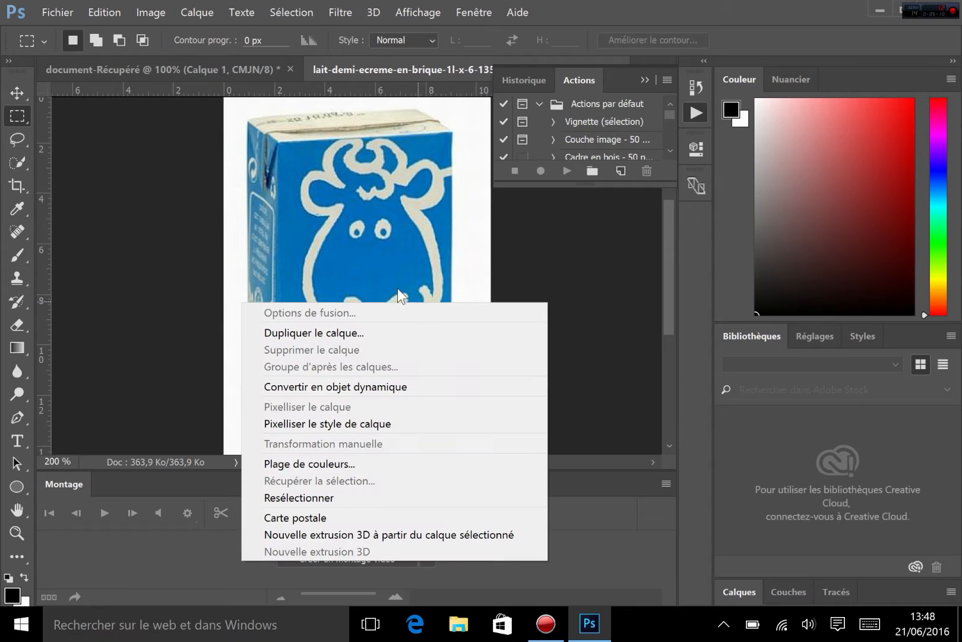
{"action": "left_click", "coordinate": [246, 116]}
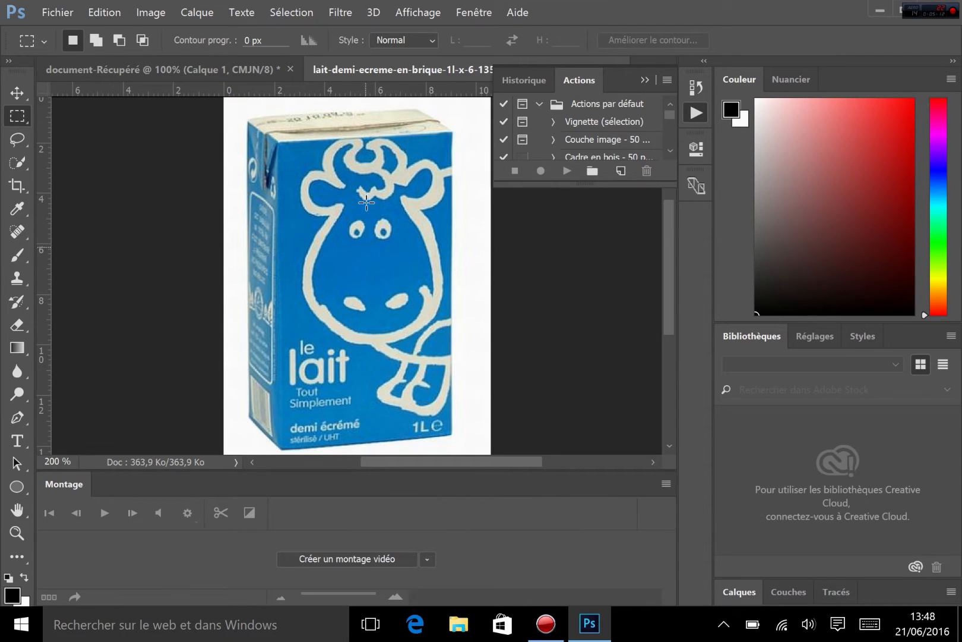
{"action": "left_click_drag", "start_coordinate": [244, 114], "coordinate": [472, 342]}
{"action": "left_click", "coordinate": [94, 40]}
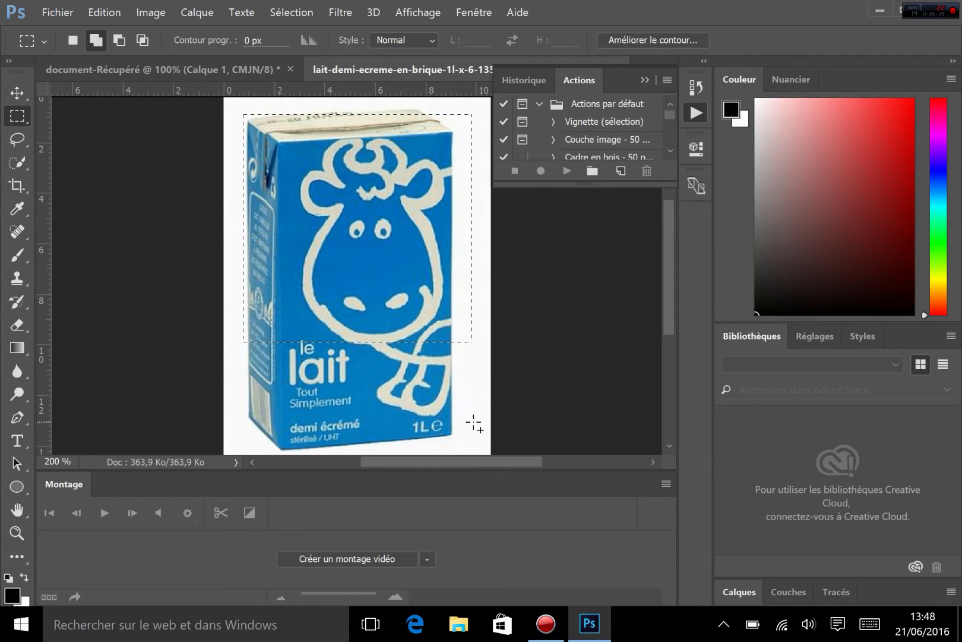
- Add a rectangle over the carton's lower right corner to the selection, and subtract a rectangle covering the cow's muzzle and the narrow side
{"action": "right_click", "coordinate": [439, 376]}
{"action": "key", "text": "Escape"}
{"action": "left_click_drag", "start_coordinate": [473, 430], "coordinate": [402, 309]}
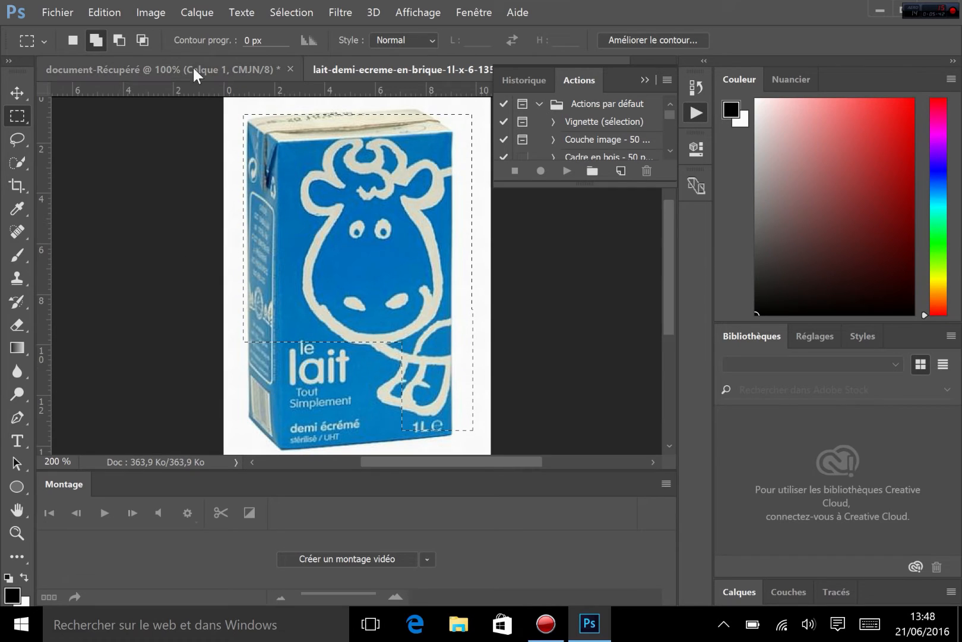
{"action": "left_click", "coordinate": [120, 40]}
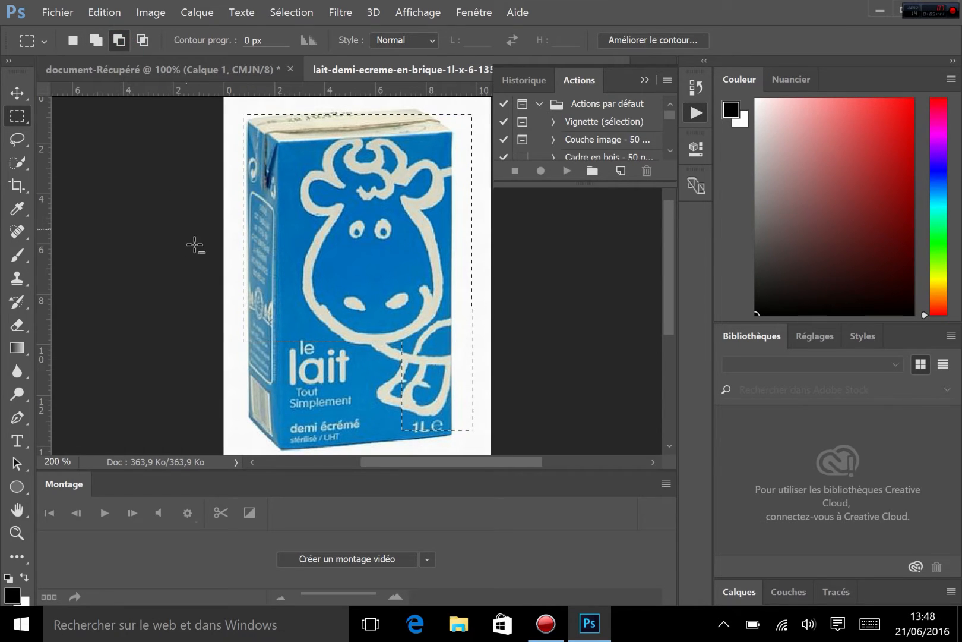
{"action": "left_click_drag", "start_coordinate": [240, 388], "coordinate": [402, 237]}
- Intersect the selection with a rectangle from the carton's narrow side to the cow's eye, deselect it, and restore the new selection mode
{"action": "left_click", "coordinate": [145, 39]}
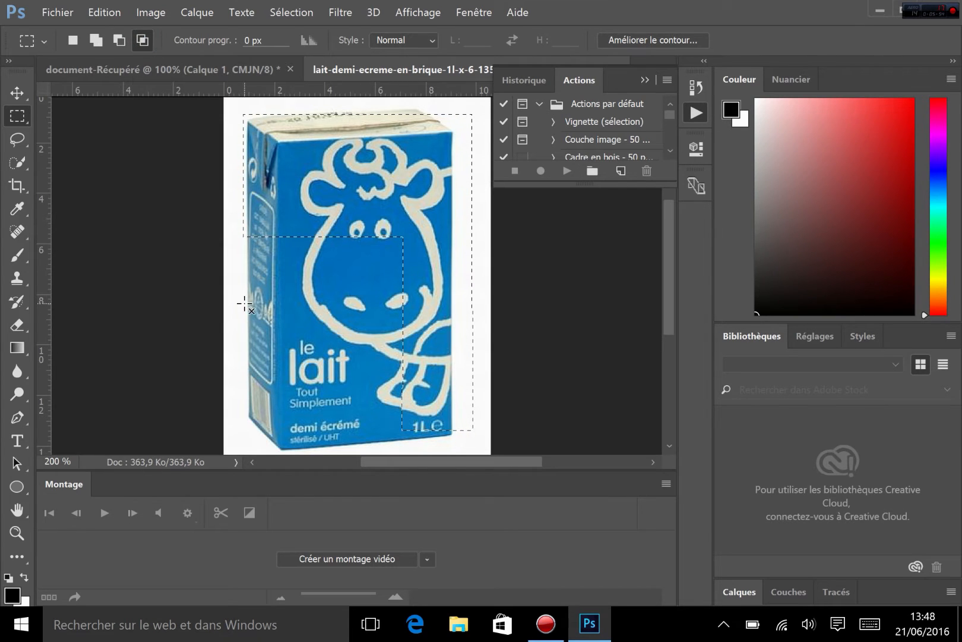
{"action": "left_click_drag", "start_coordinate": [249, 299], "coordinate": [358, 186]}
{"action": "right_click", "coordinate": [357, 186]}
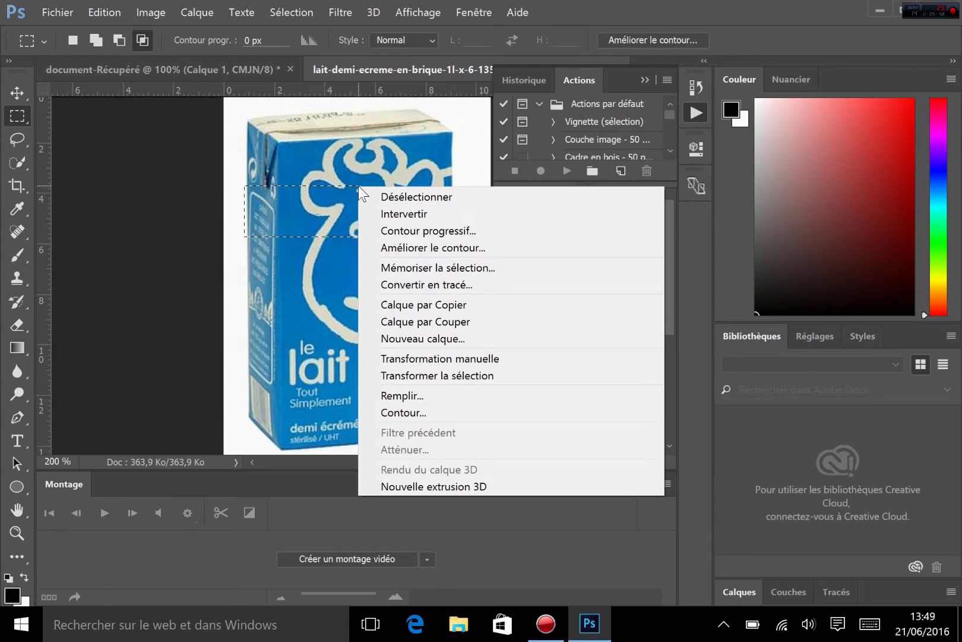
{"action": "left_click", "coordinate": [300, 184]}
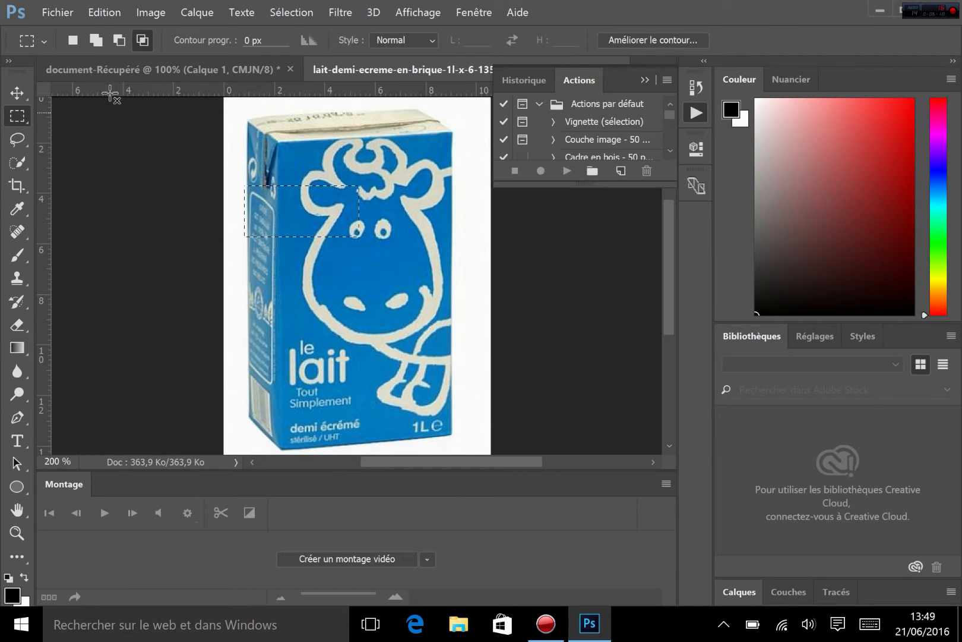
{"action": "key", "text": "ctrl+d"}
{"action": "left_click", "coordinate": [80, 45]}
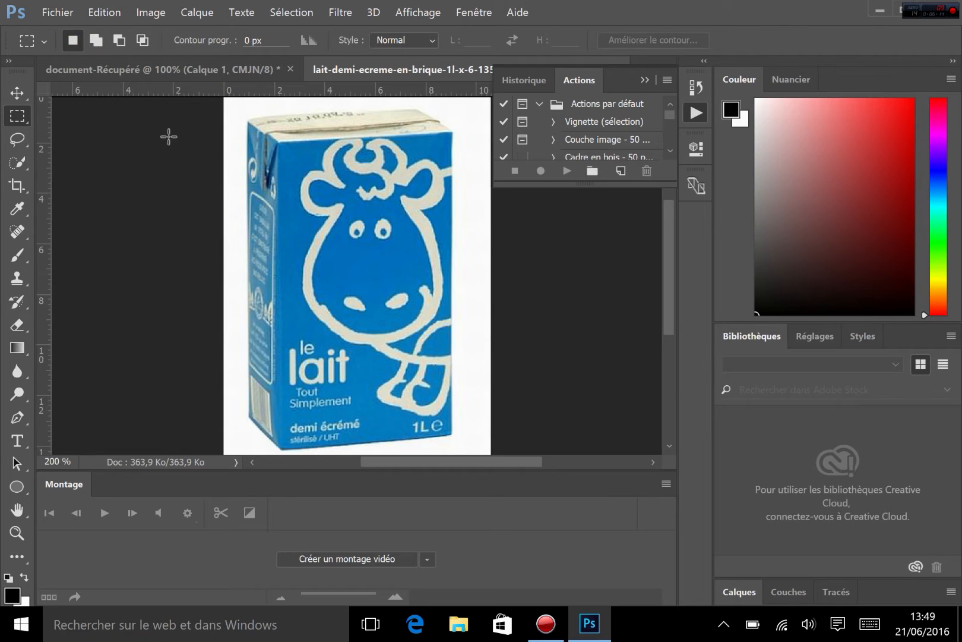
- Select a rectangle over the cow's head, add an overlapping ellipse over the muzzle and legs, and deselect the combined shape
{"action": "left_click_drag", "start_coordinate": [269, 160], "coordinate": [395, 313]}
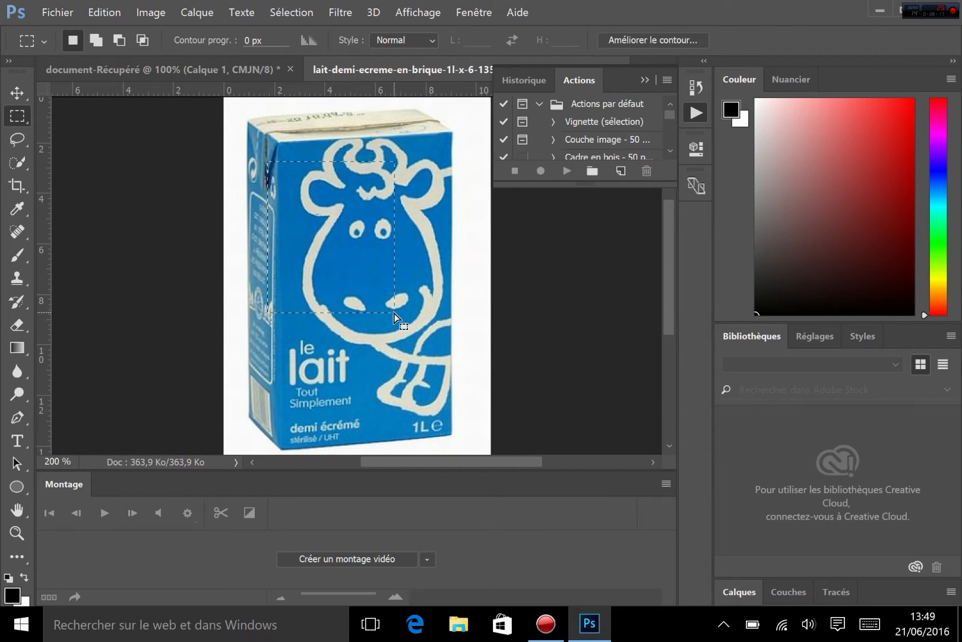
{"action": "right_click", "coordinate": [21, 113]}
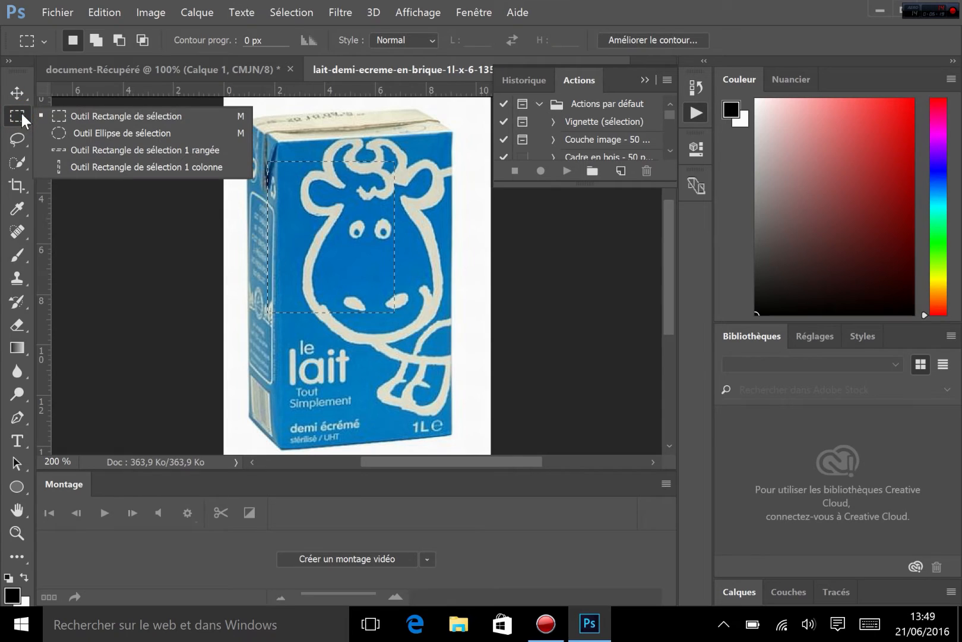
{"action": "left_click", "coordinate": [62, 135]}
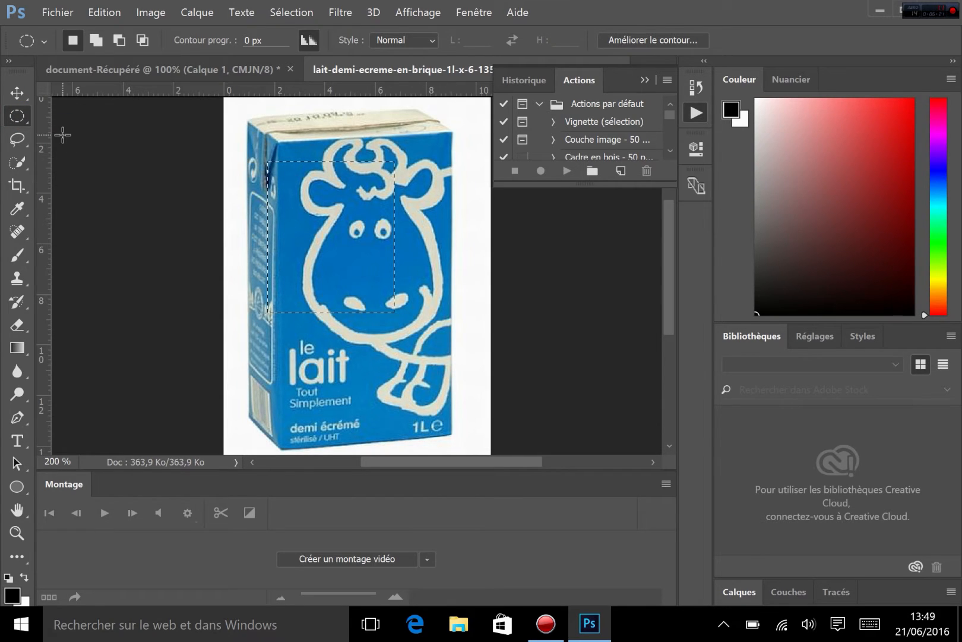
{"action": "left_click", "coordinate": [96, 42]}
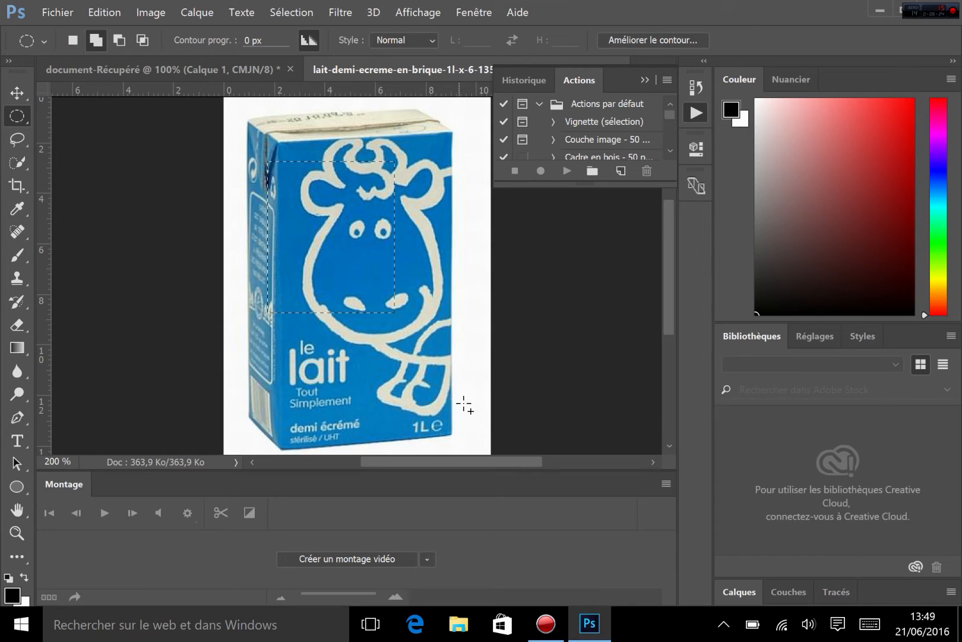
{"action": "left_click_drag", "start_coordinate": [463, 403], "coordinate": [335, 266]}
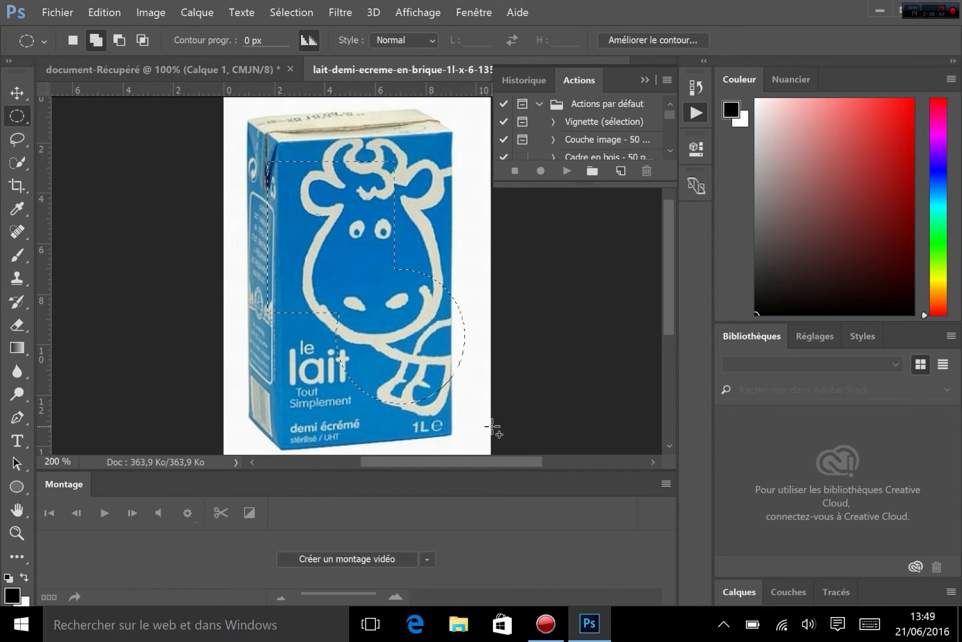
{"action": "key", "text": "ctrl+d"}
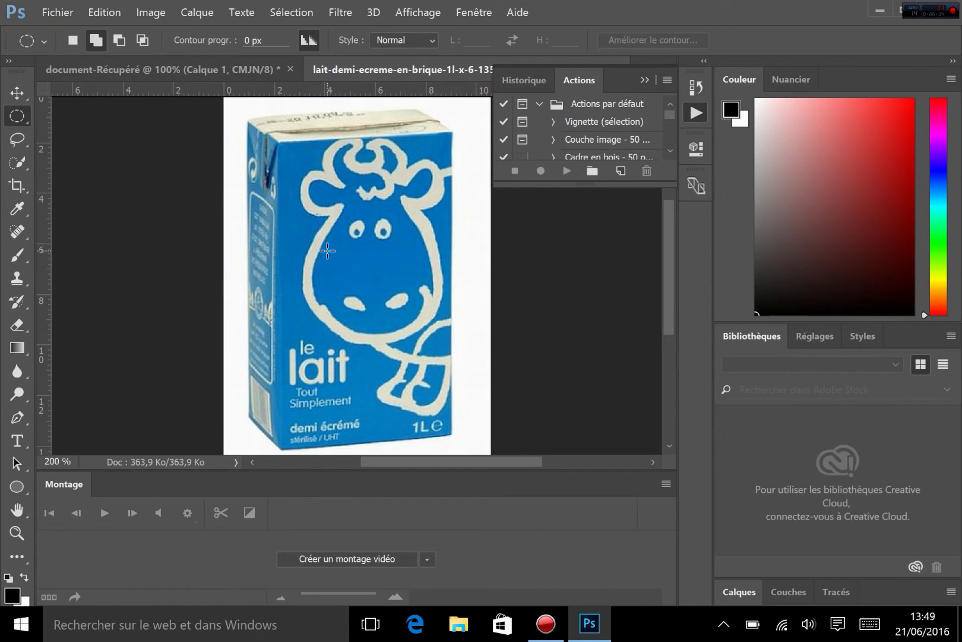
- Copy an unfeathered circular selection of the cow's muzzle from the carton picture and paste it into document-Récupéré
{"action": "left_click", "coordinate": [67, 42]}
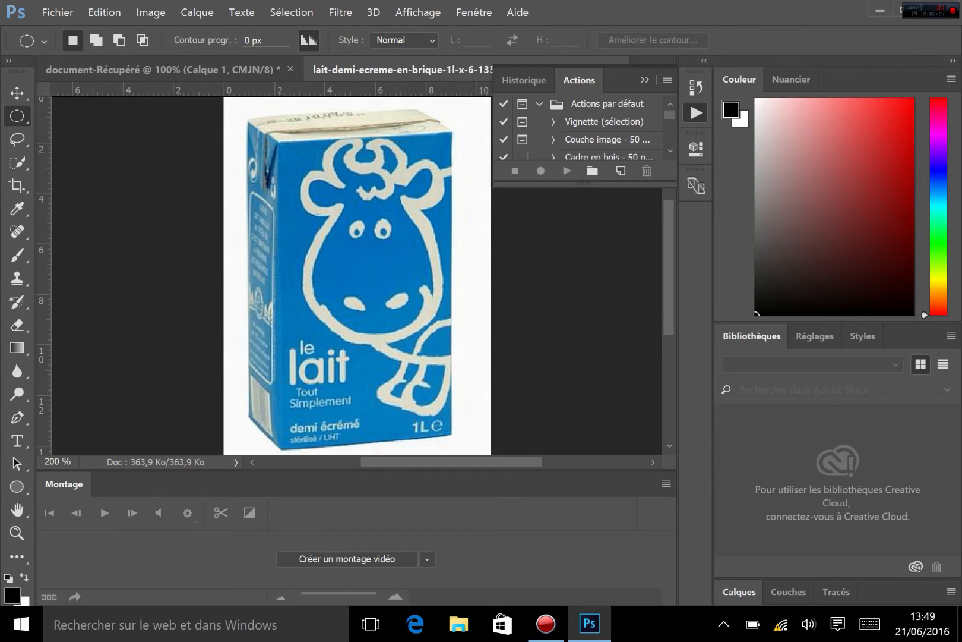
{"action": "left_click", "coordinate": [206, 32]}
{"action": "left_click_drag", "start_coordinate": [308, 222], "coordinate": [441, 351]}
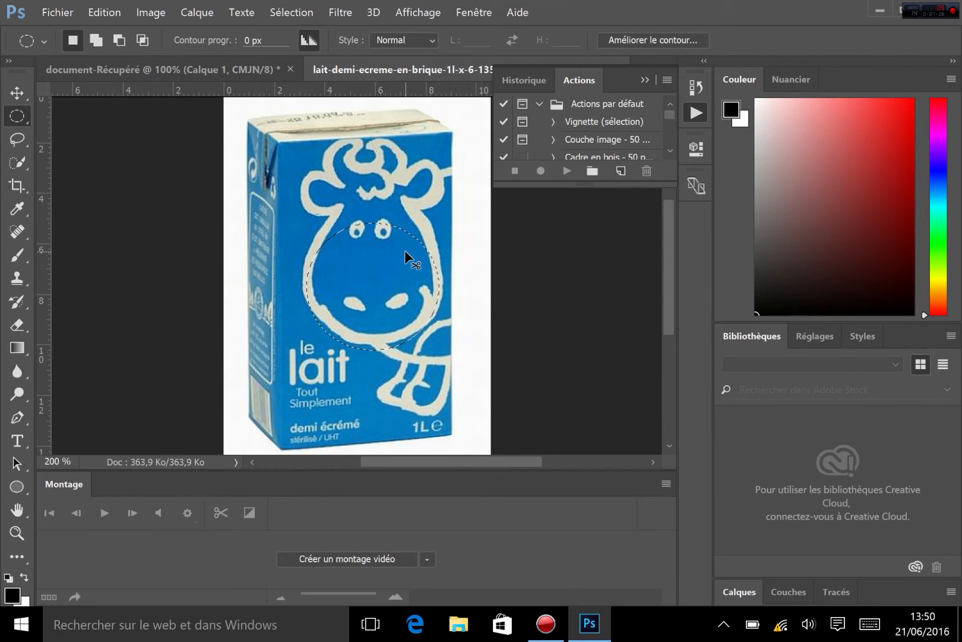
{"action": "left_click", "coordinate": [117, 71]}
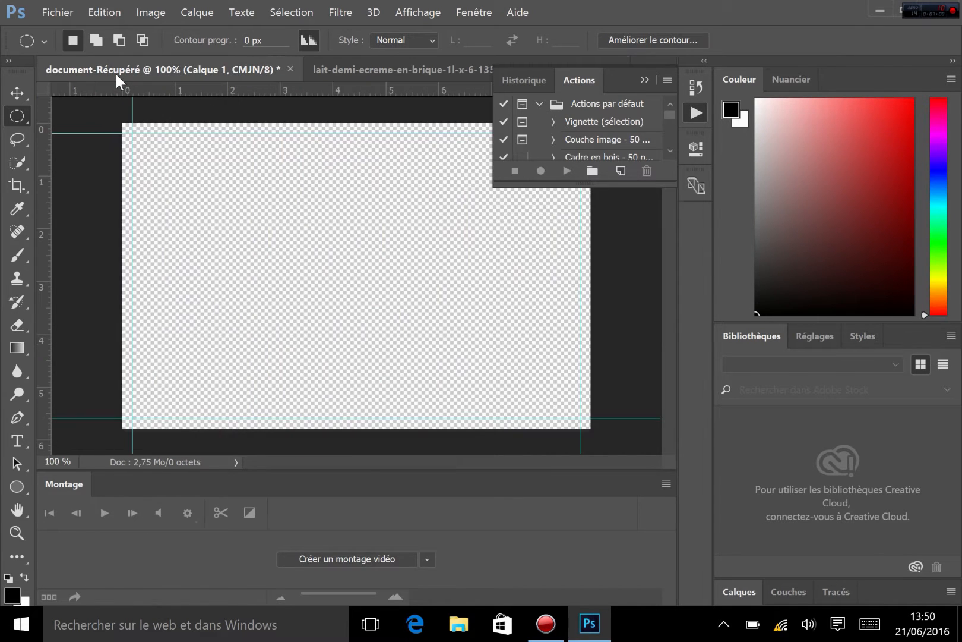
{"action": "key", "text": "ctrl+v"}
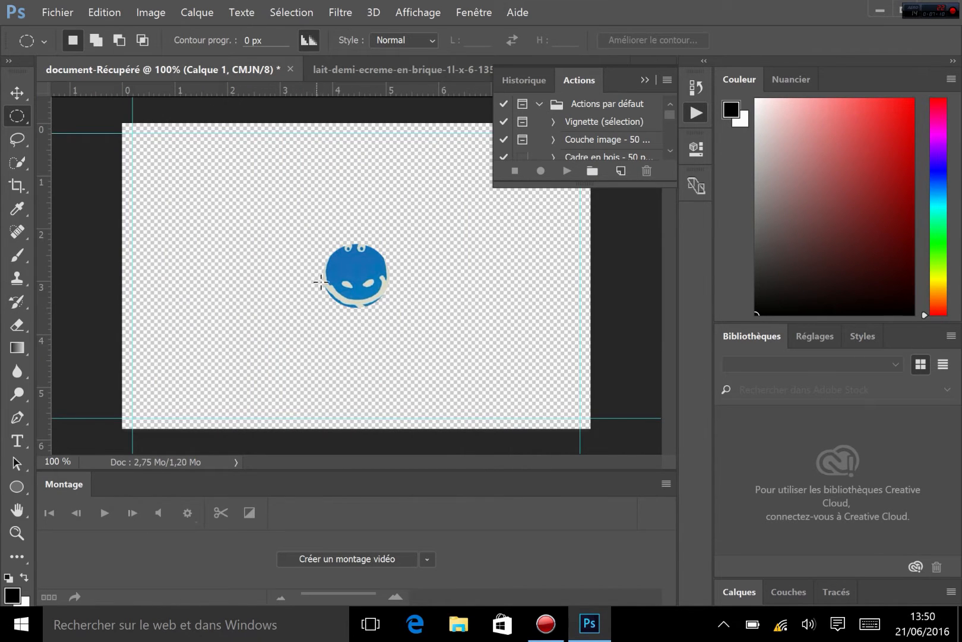
{"action": "scroll", "coordinate": [413, 300], "scroll_direction": "up", "scroll_amount": 4}
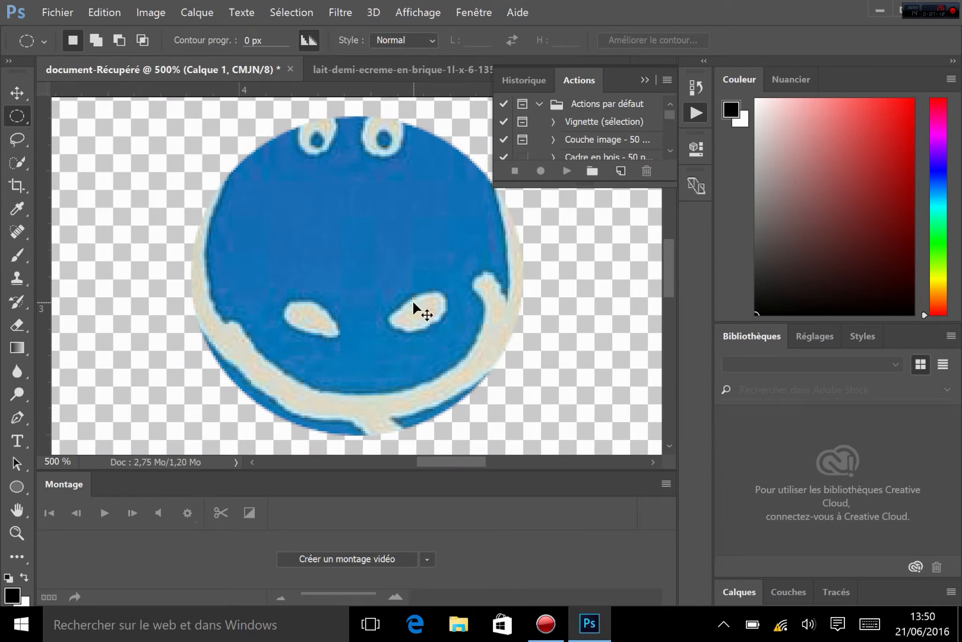
{"action": "scroll", "coordinate": [412, 301], "scroll_direction": "down", "scroll_amount": 3}
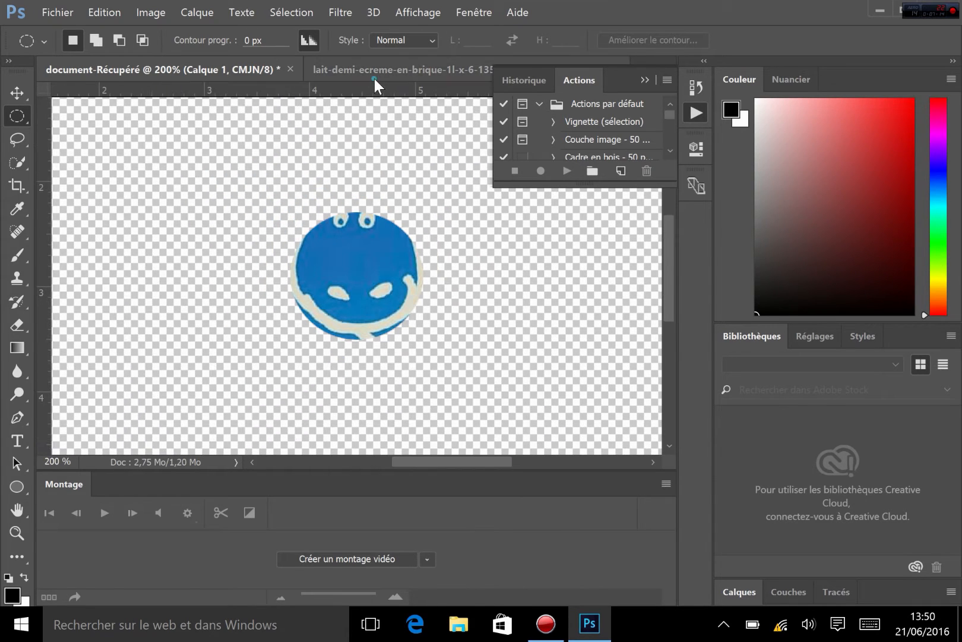
- Return to the carton picture, set the ellipse marquee's feather to 10 px, and select a circle around the cow's muzzle
{"action": "left_click", "coordinate": [374, 70]}
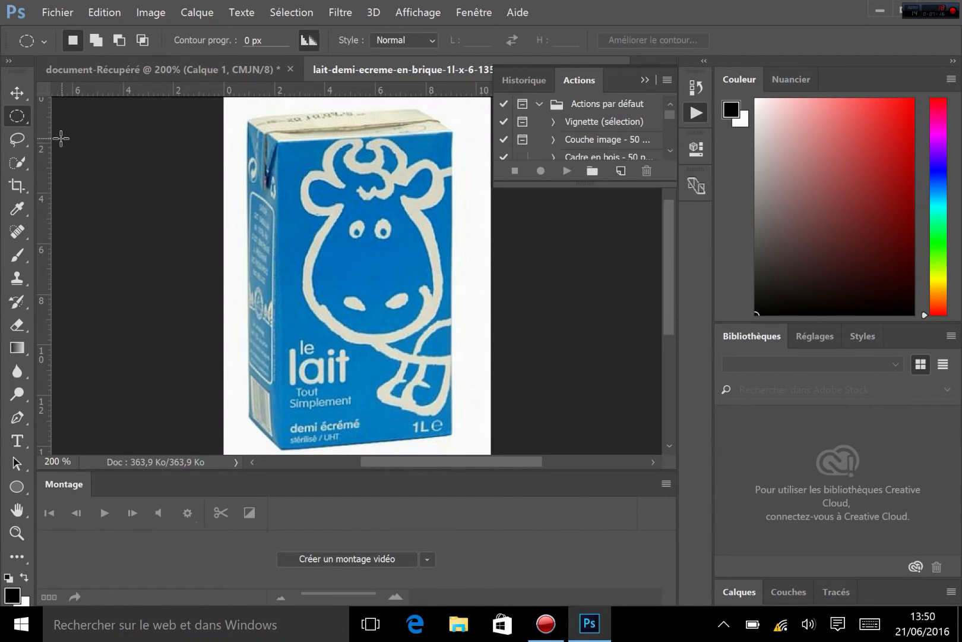
{"action": "scroll", "coordinate": [279, 157], "scroll_direction": "up", "scroll_amount": 2}
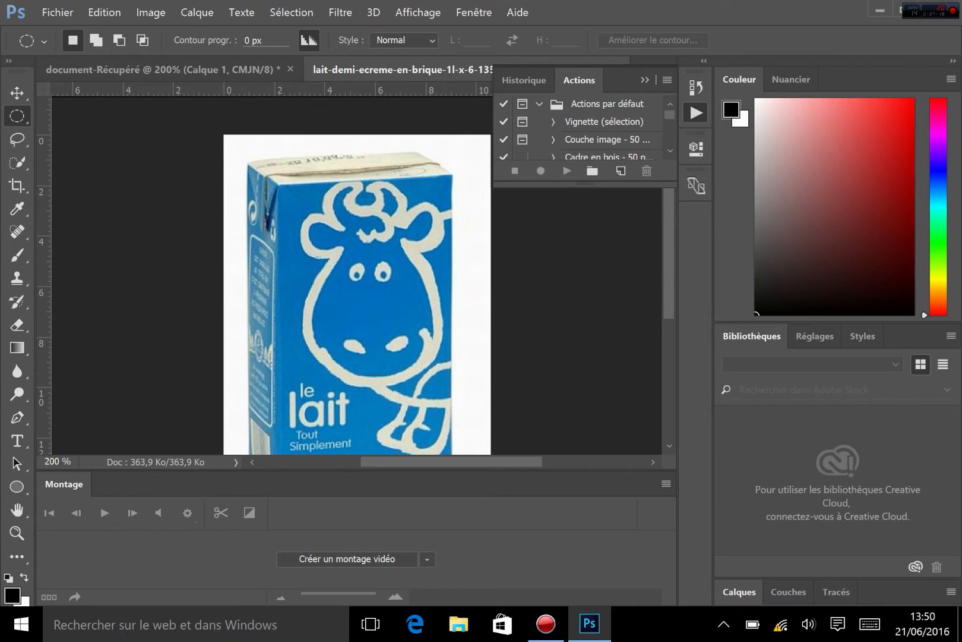
{"action": "left_click", "coordinate": [255, 40]}
{"action": "type", "text": "10"}
{"action": "left_click_drag", "start_coordinate": [320, 265], "coordinate": [436, 384]}
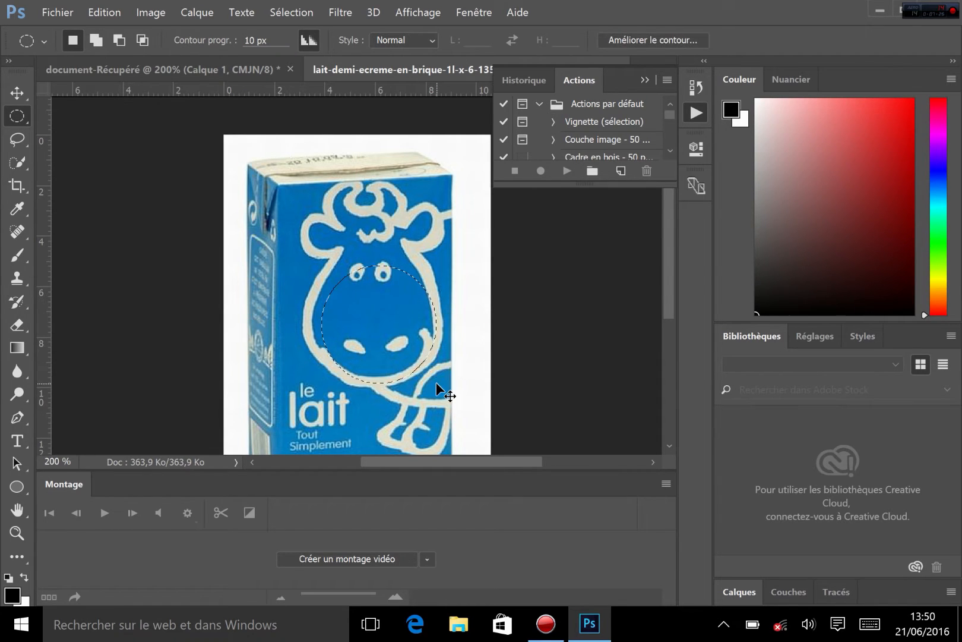
- Paste a copy of the feathered circle into document-Récupéré and move it beside the hard-edged one
{"action": "left_click", "coordinate": [127, 67]}
{"action": "key", "text": "ctrl+v"}
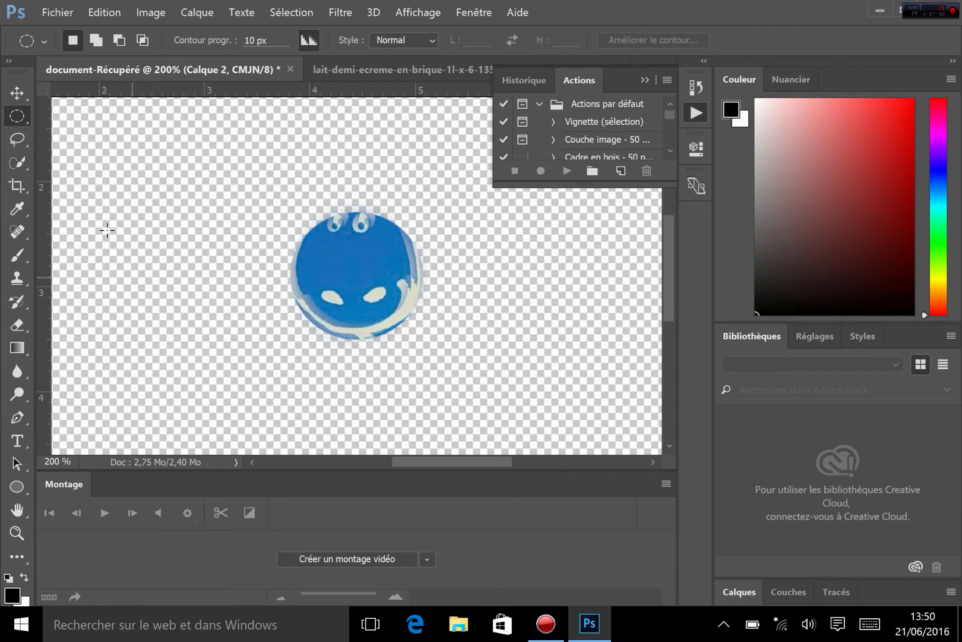
{"action": "left_click", "coordinate": [18, 91]}
{"action": "left_click_drag", "start_coordinate": [327, 282], "coordinate": [161, 278]}
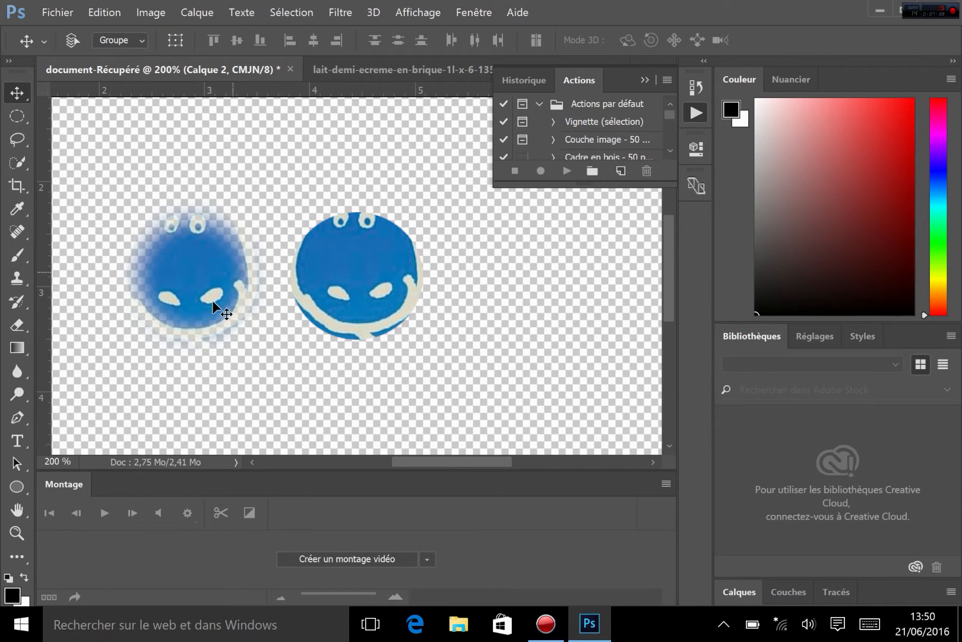
- Return to the carton picture, deselect the circle, and reset the ellipse marquee's feather to 0 px
{"action": "left_click", "coordinate": [371, 69]}
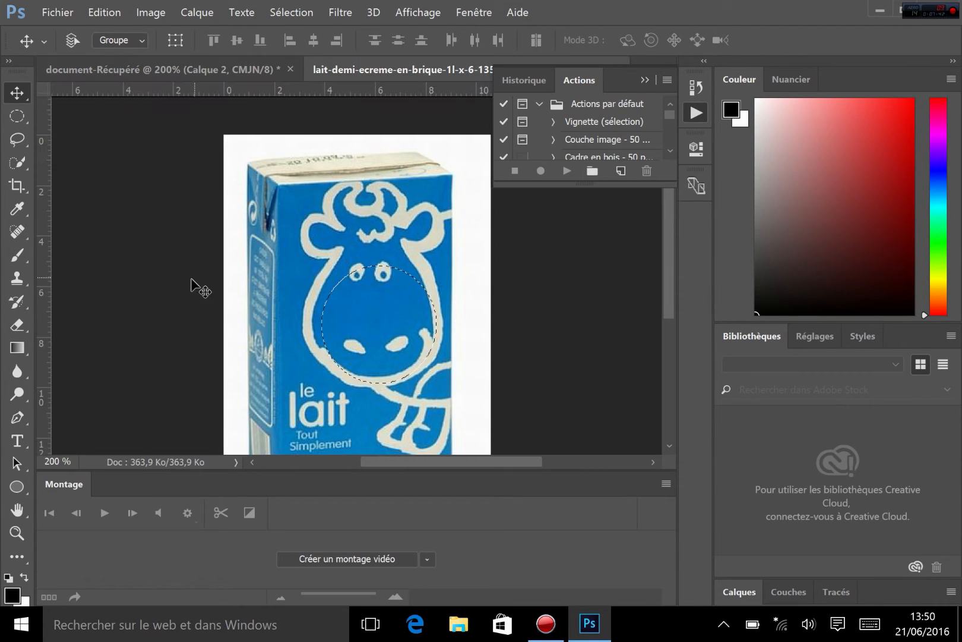
{"action": "key", "text": "ctrl+d"}
{"action": "left_click", "coordinate": [19, 116]}
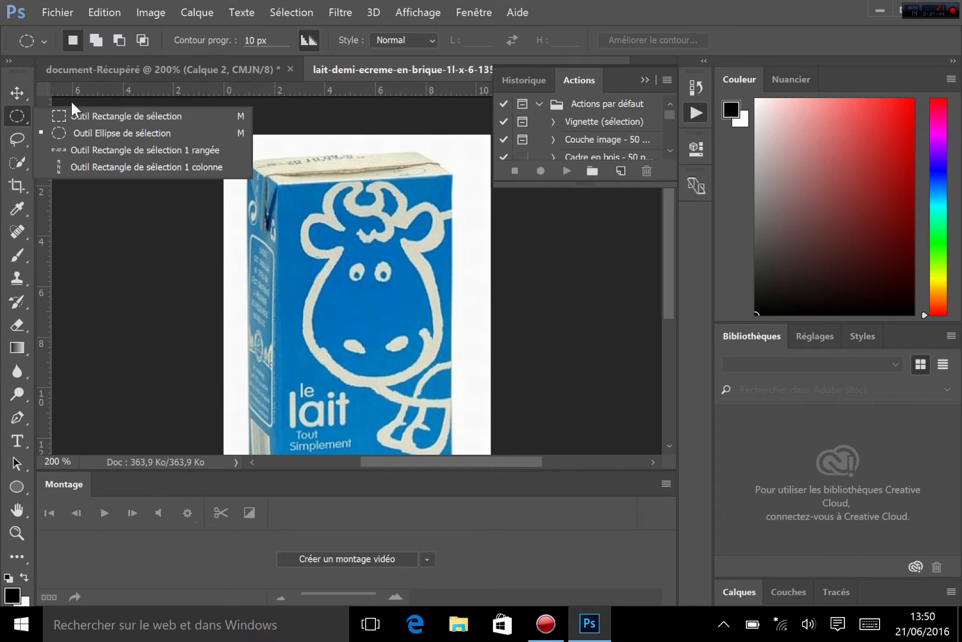
{"action": "left_click", "coordinate": [261, 40]}
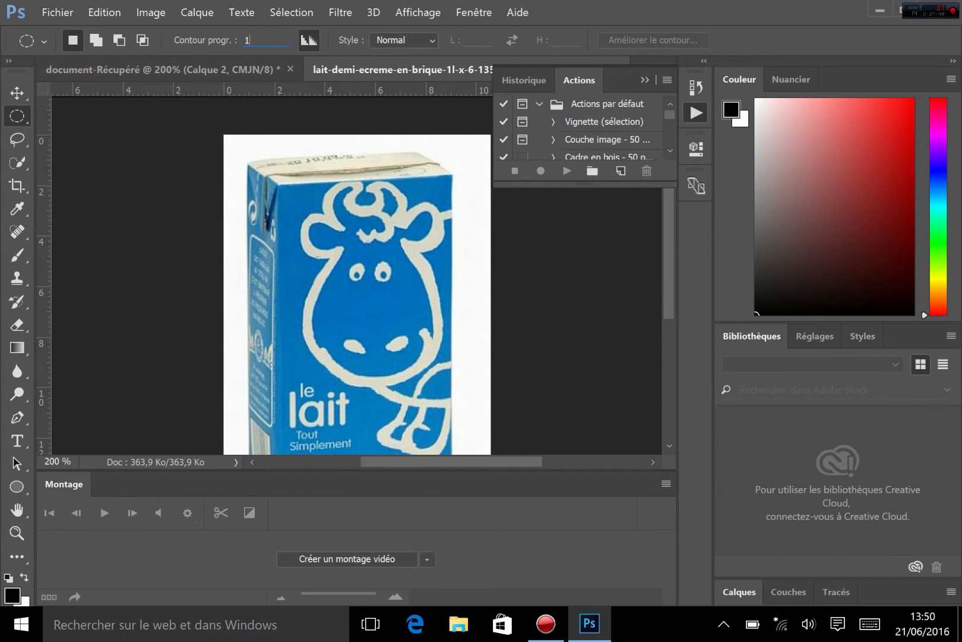
{"action": "key", "text": "BackSpace"}
{"action": "type", "text": "0"}
{"action": "key", "text": "Return"}
{"action": "scroll", "coordinate": [47, 172], "scroll_direction": "up", "scroll_amount": 5}
{"action": "scroll", "coordinate": [46, 172], "scroll_direction": "left", "scroll_amount": 5}
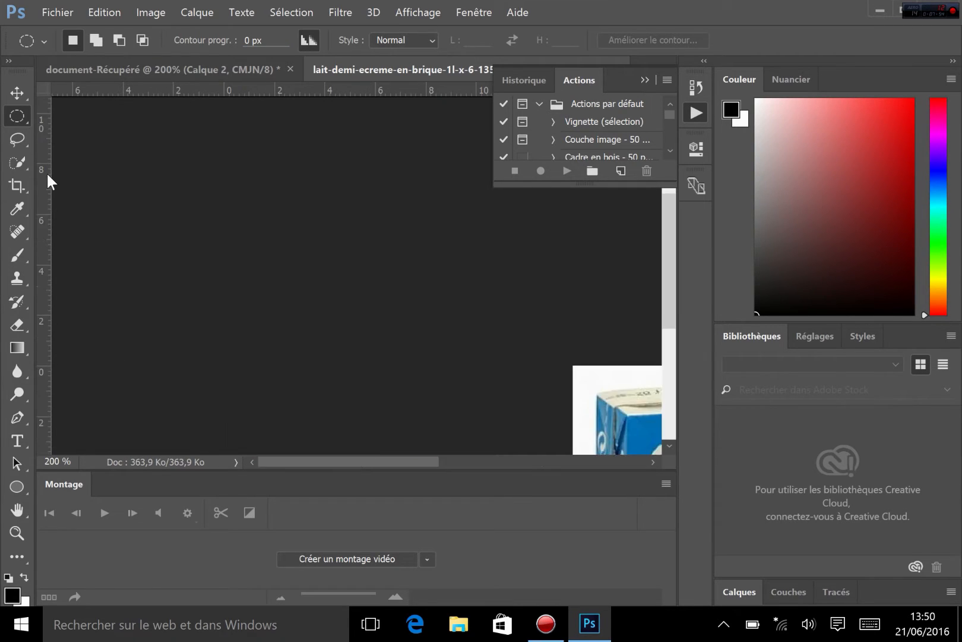
{"action": "left_click_drag", "start_coordinate": [281, 260], "coordinate": [199, 214]}
{"action": "left_click_drag", "start_coordinate": [402, 371], "coordinate": [446, 300]}
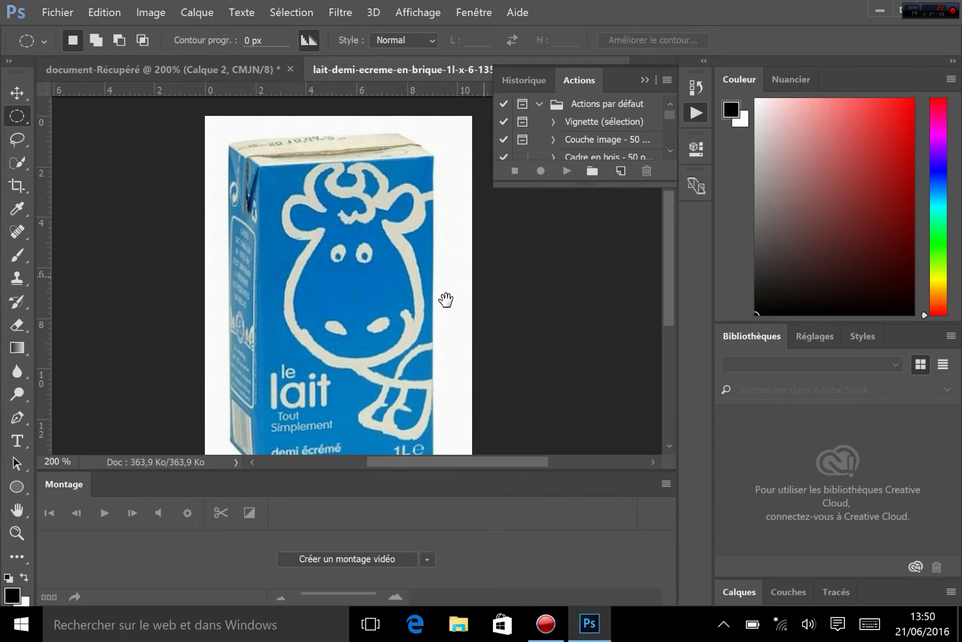
{"action": "right_click", "coordinate": [23, 108]}
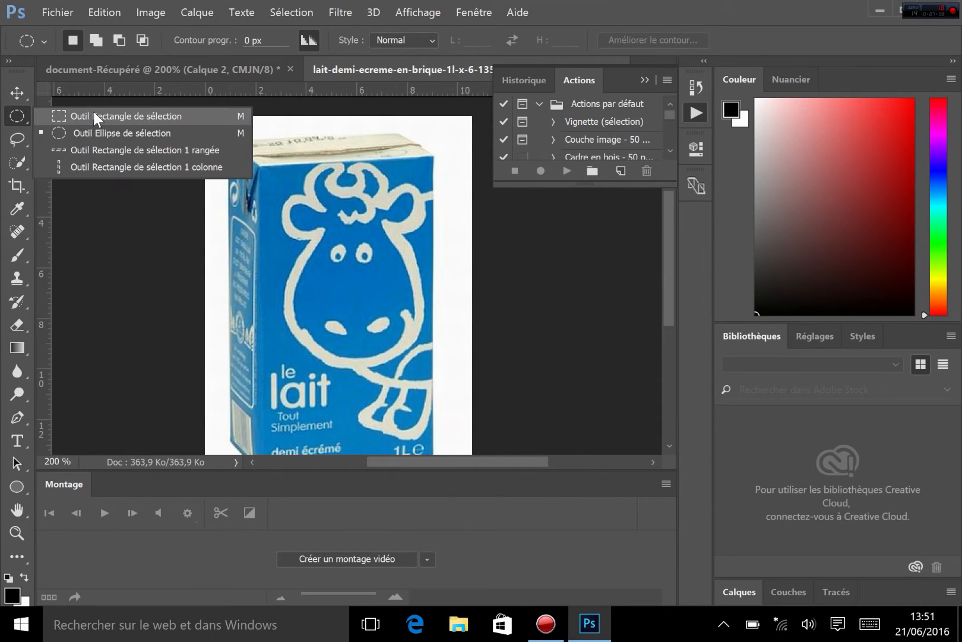
{"action": "left_click", "coordinate": [101, 136]}
{"action": "right_click", "coordinate": [19, 108]}
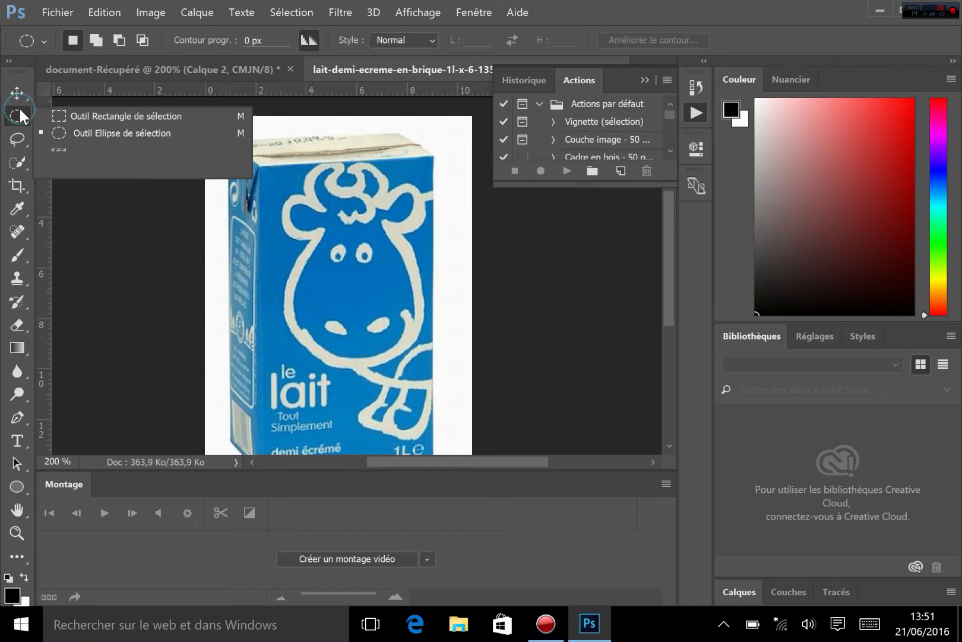
{"action": "left_click", "coordinate": [321, 306]}
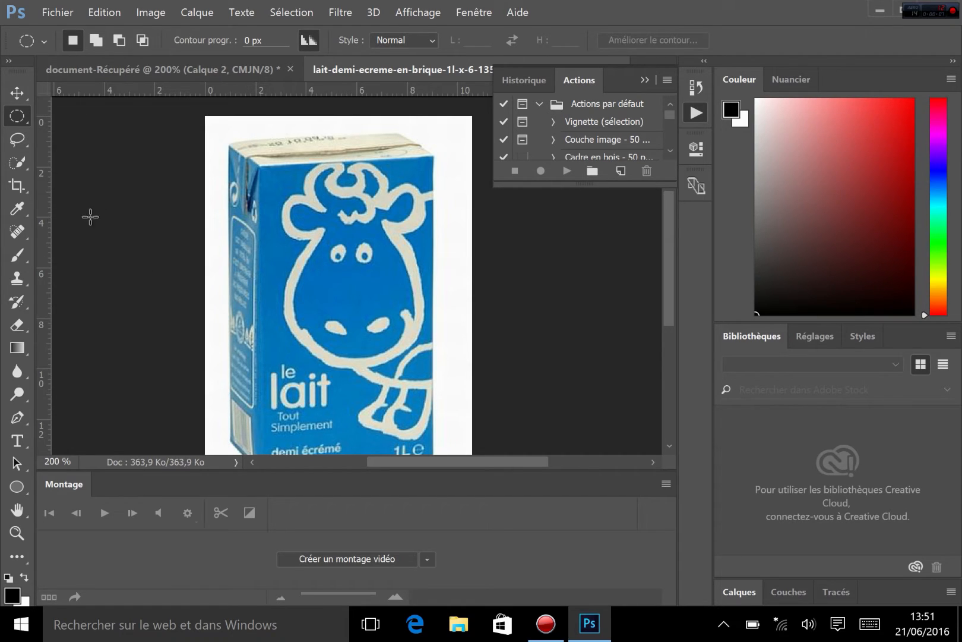
- Trace a freehand Lasso selection around the whole milk carton, closing it at the lower corner of the narrow side
{"action": "left_click", "coordinate": [15, 141]}
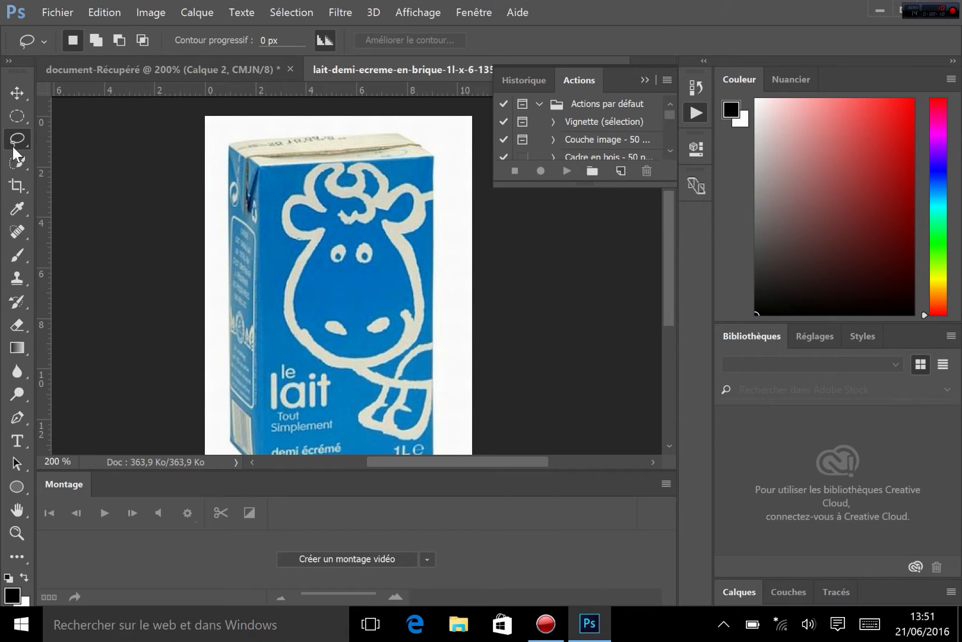
{"action": "mouse_move", "coordinate": [252, 284]}
{"action": "left_mouse_down"}
{"action": "mouse_move", "coordinate": [269, 210]}
{"action": "mouse_move", "coordinate": [279, 226]}
{"action": "mouse_move", "coordinate": [274, 250]}
{"action": "left_mouse_up"}
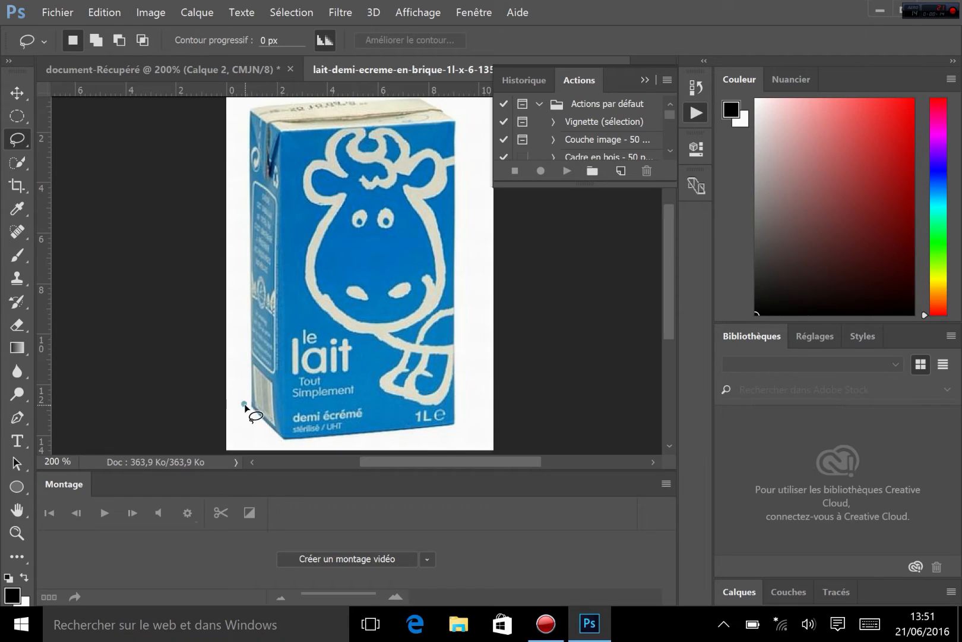
{"action": "left_click_drag", "start_coordinate": [244, 409], "coordinate": [245, 286]}
{"action": "mouse_move", "coordinate": [236, 232]}
{"action": "left_mouse_down"}
{"action": "mouse_move", "coordinate": [234, 136]}
{"action": "mouse_move", "coordinate": [251, 111]}
{"action": "mouse_move", "coordinate": [275, 122]}
{"action": "mouse_move", "coordinate": [391, 97]}
{"action": "mouse_move", "coordinate": [446, 120]}
{"action": "mouse_move", "coordinate": [457, 205]}
{"action": "mouse_move", "coordinate": [443, 240]}
{"action": "mouse_move", "coordinate": [460, 369]}
{"action": "mouse_move", "coordinate": [423, 434]}
{"action": "mouse_move", "coordinate": [367, 438]}
{"action": "left_mouse_up"}
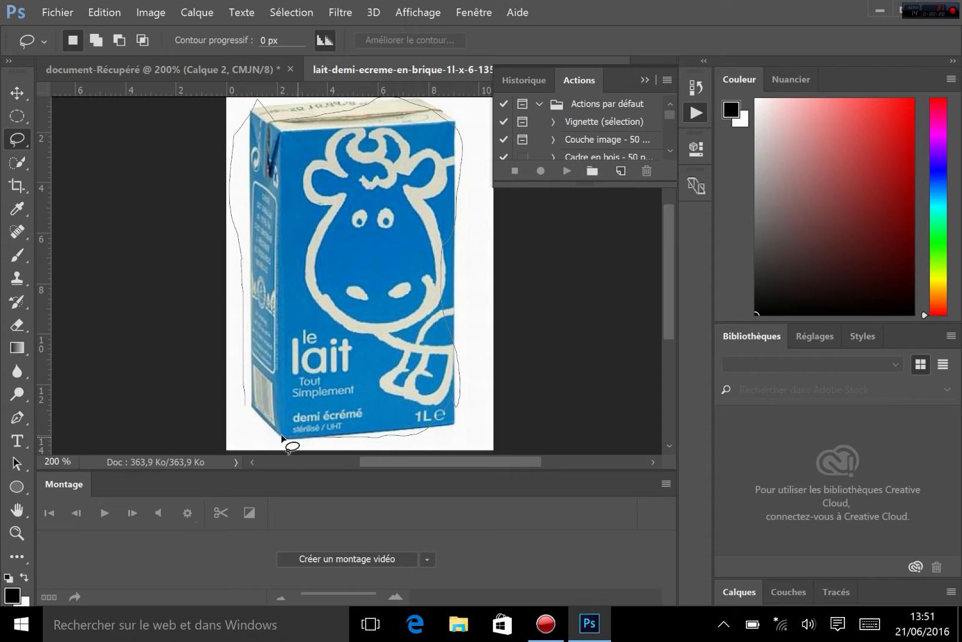
{"action": "left_click_drag", "start_coordinate": [281, 434], "coordinate": [246, 403]}
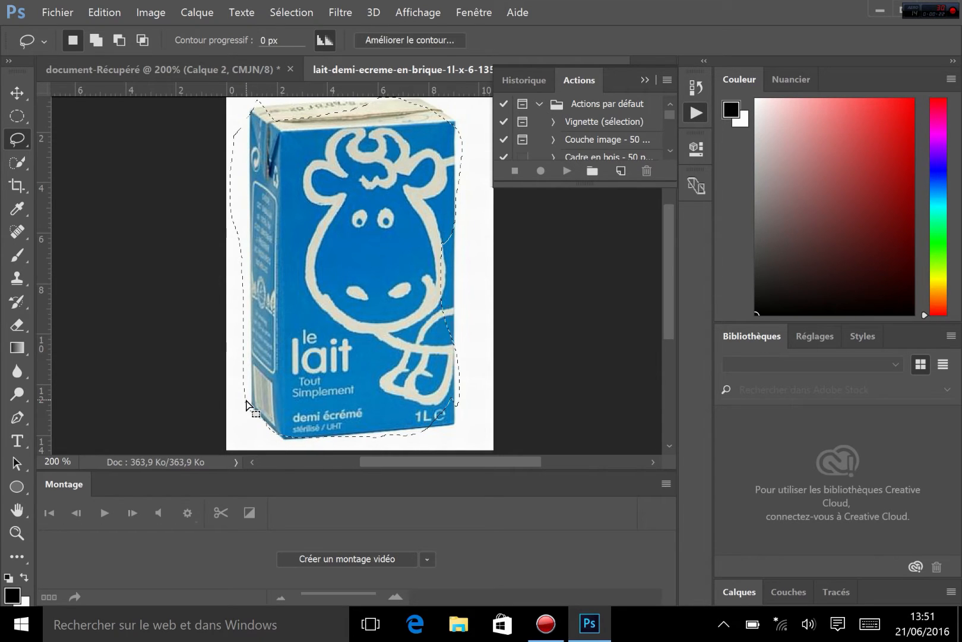
- Deselect the freehand Lasso outline around the milk carton
{"action": "mouse_move", "coordinate": [364, 313]}
{"action": "left_mouse_down"}
{"action": "mouse_move", "coordinate": [371, 320]}
{"action": "mouse_move", "coordinate": [370, 290]}
{"action": "left_mouse_up"}
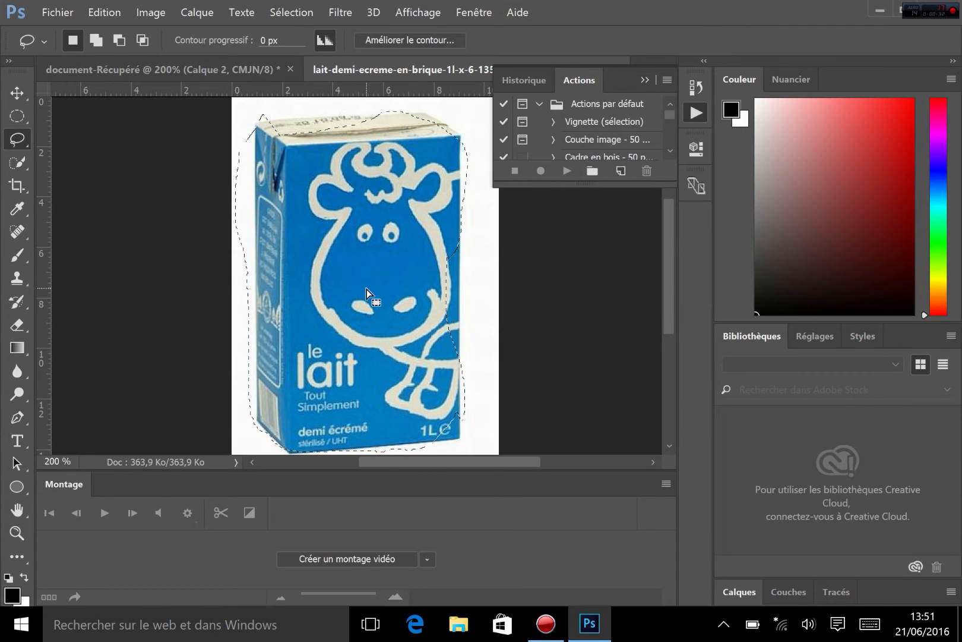
{"action": "left_click", "coordinate": [283, 321]}
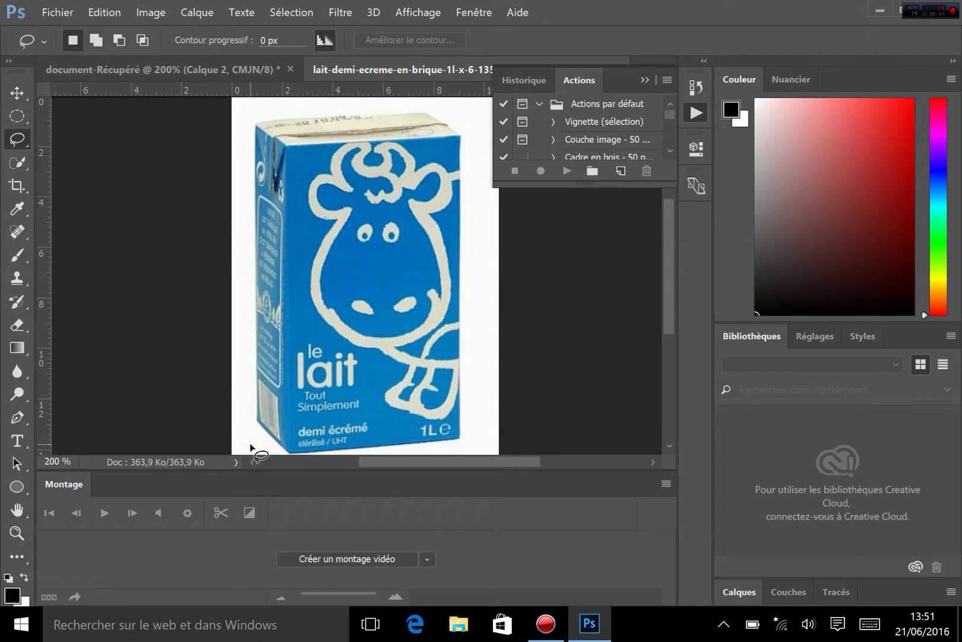
{"action": "mouse_move", "coordinate": [250, 444]}
{"action": "left_mouse_down"}
{"action": "mouse_move", "coordinate": [234, 366]}
{"action": "mouse_move", "coordinate": [254, 215]}
{"action": "mouse_move", "coordinate": [250, 129]}
{"action": "mouse_move", "coordinate": [258, 110]}
{"action": "mouse_move", "coordinate": [400, 94]}
{"action": "mouse_move", "coordinate": [453, 135]}
{"action": "mouse_move", "coordinate": [470, 180]}
{"action": "mouse_move", "coordinate": [471, 376]}
{"action": "mouse_move", "coordinate": [451, 469]}
{"action": "mouse_move", "coordinate": [316, 467]}
{"action": "mouse_move", "coordinate": [249, 445]}
{"action": "left_mouse_up"}
{"action": "left_click", "coordinate": [268, 207]}
- Outline the whole carton corner by corner with the Polygonal Lasso, closing the selection at the lower corner of the narrow side
{"action": "right_click", "coordinate": [25, 141]}
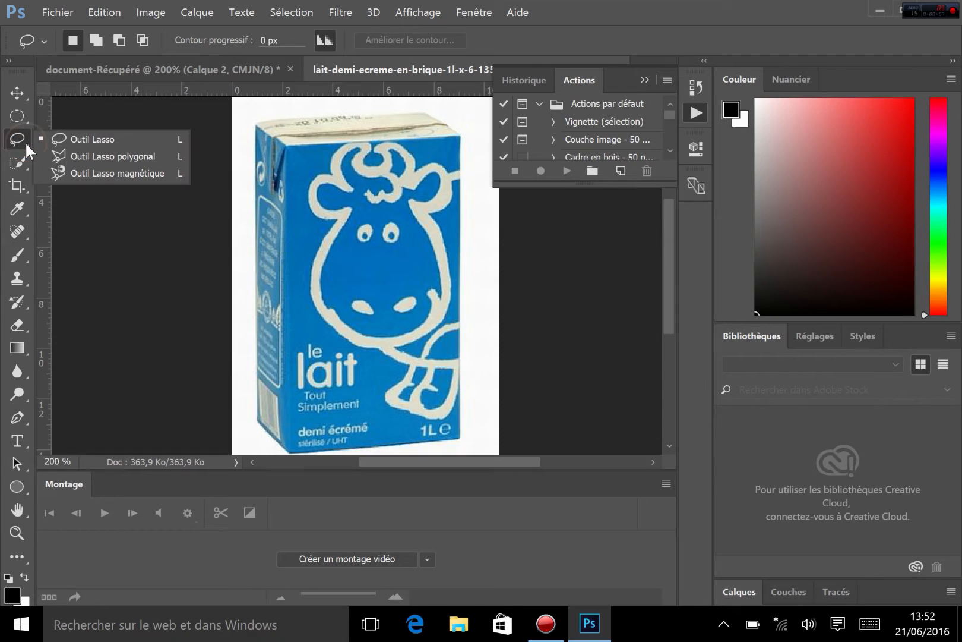
{"action": "left_click", "coordinate": [102, 156]}
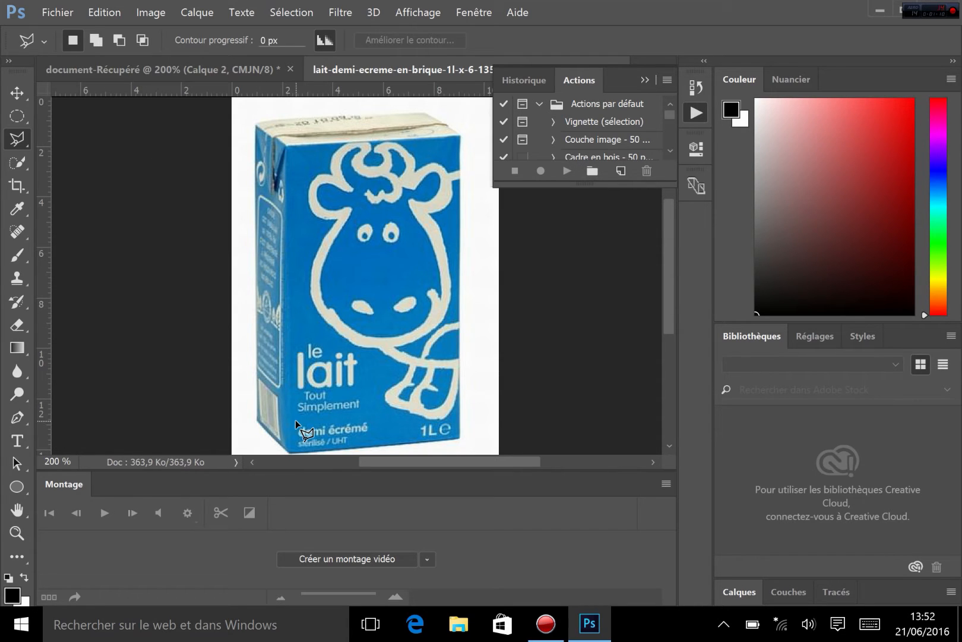
{"action": "left_click", "coordinate": [258, 419]}
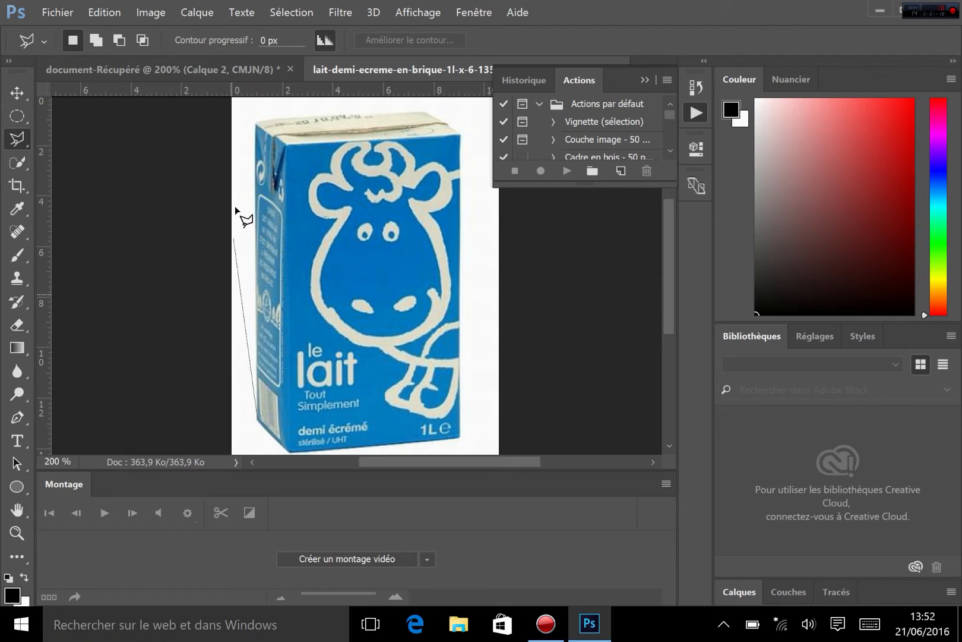
{"action": "left_click", "coordinate": [257, 123]}
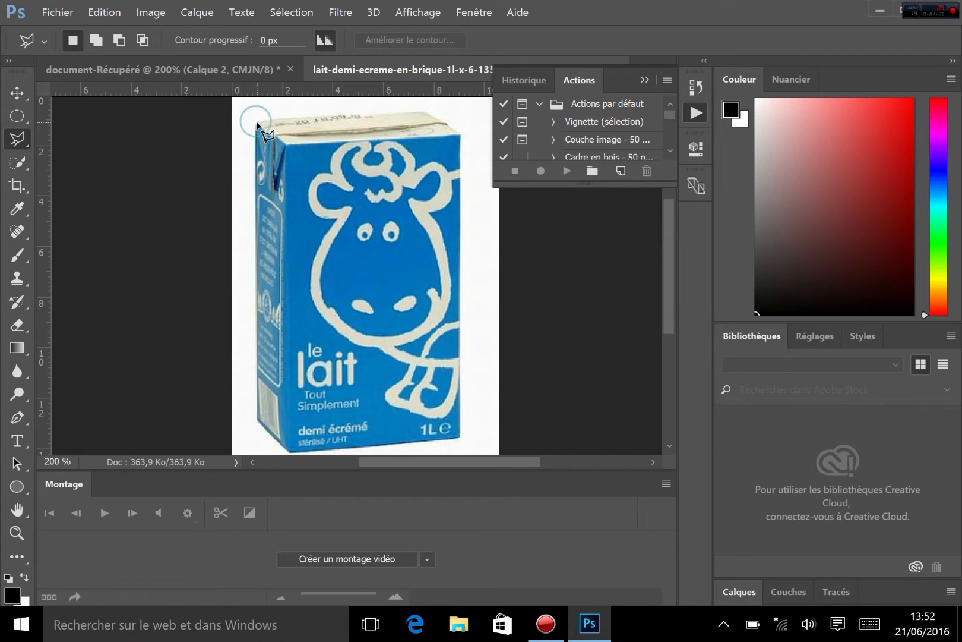
{"action": "left_click", "coordinate": [426, 110]}
{"action": "left_click", "coordinate": [460, 136]}
{"action": "left_click", "coordinate": [461, 439]}
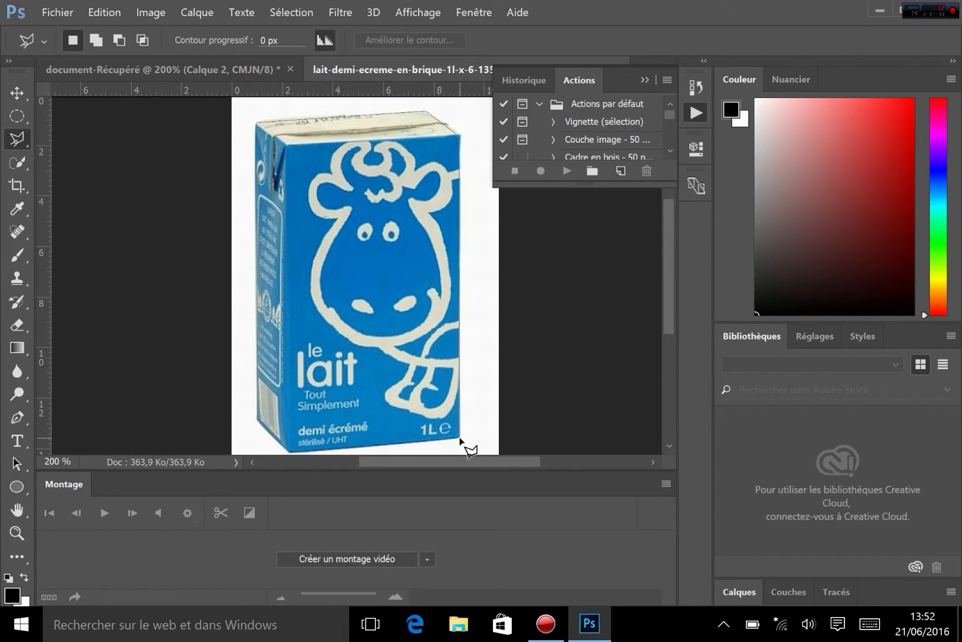
{"action": "left_click", "coordinate": [289, 451]}
{"action": "left_click", "coordinate": [259, 420]}
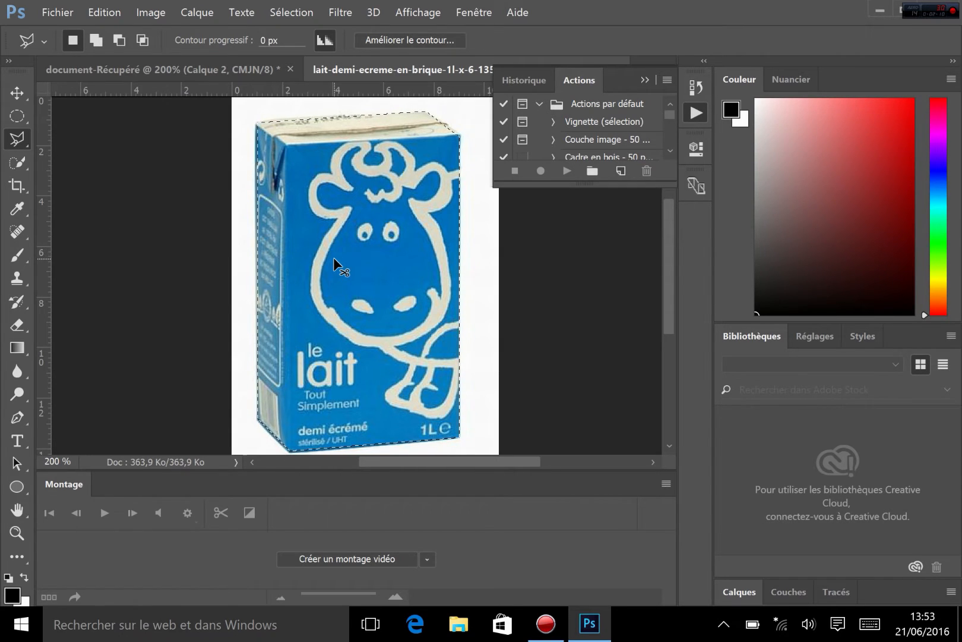
- Drop the polygonal selection and trace the carton's outline with the Magnetic Lasso, closing it at the narrow side's lower corner
{"action": "key", "text": "ctrl+d"}
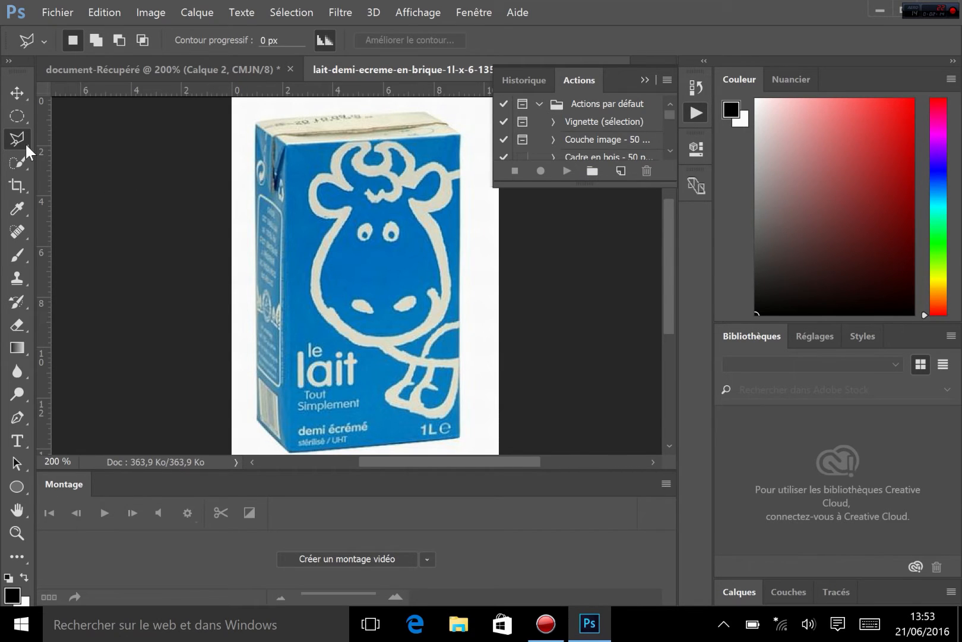
{"action": "right_click", "coordinate": [25, 142]}
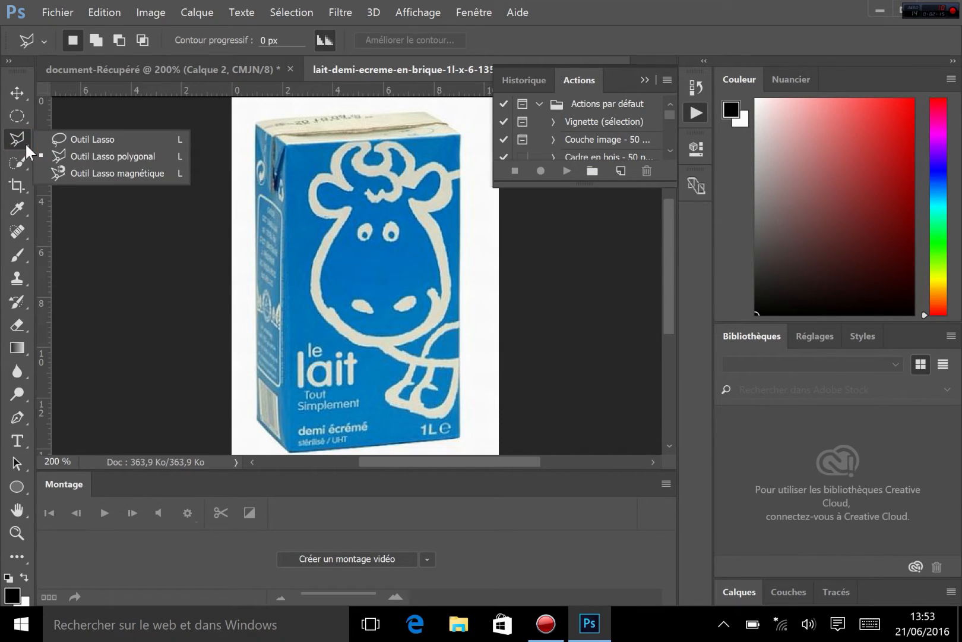
{"action": "left_click", "coordinate": [136, 173]}
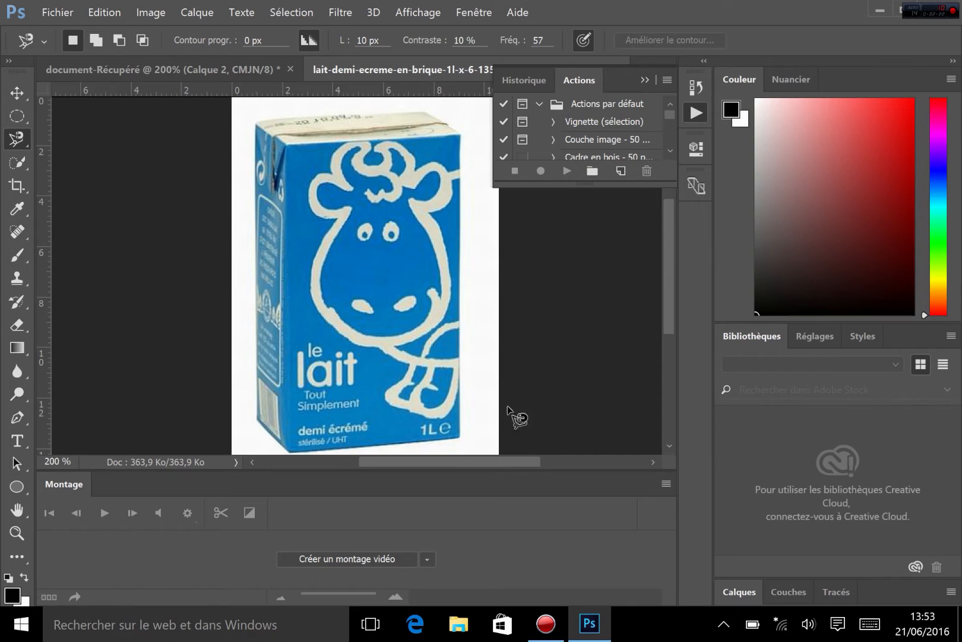
{"action": "left_click", "coordinate": [256, 417]}
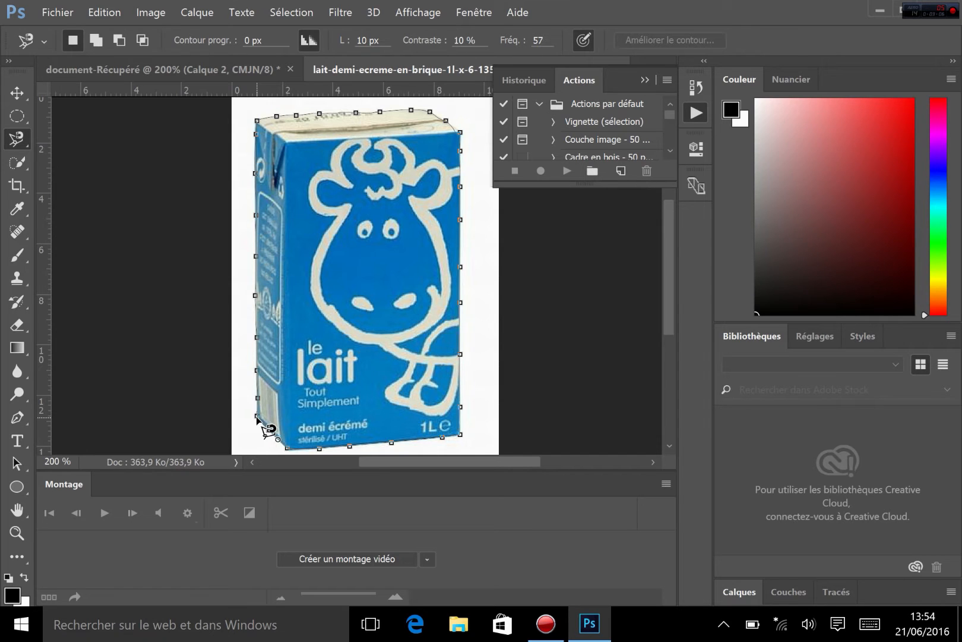
{"action": "left_click", "coordinate": [258, 418]}
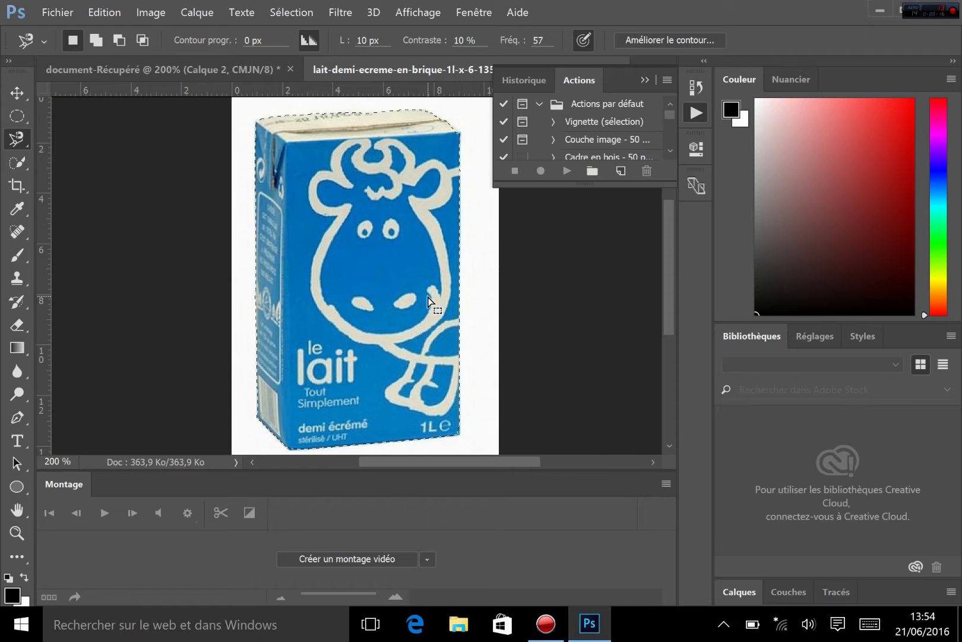
- Deselect the magnetic outline and switch to the Quick Selection tool
{"action": "key", "text": "ctrl+d"}
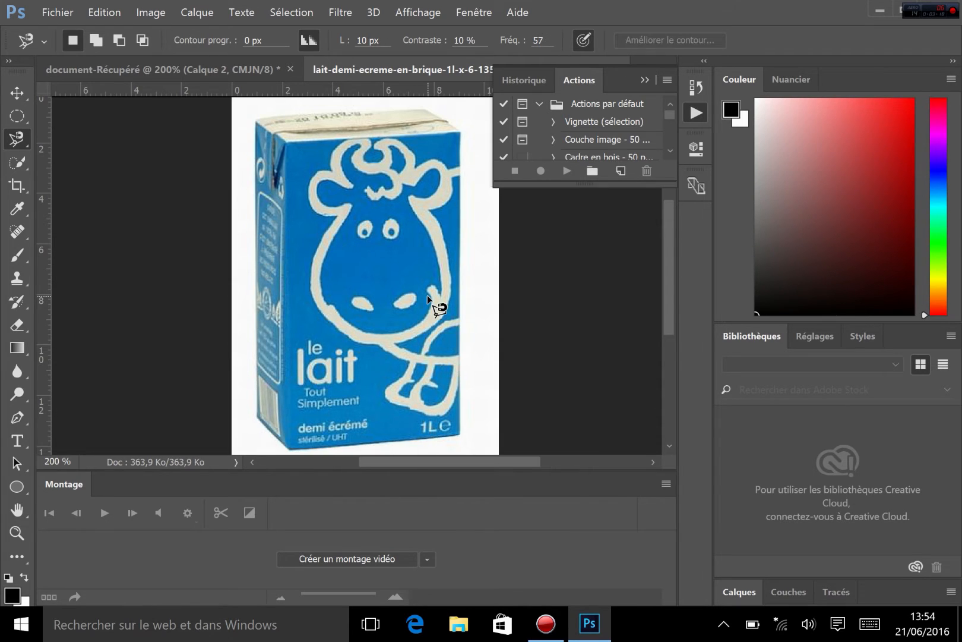
{"action": "right_click", "coordinate": [16, 139]}
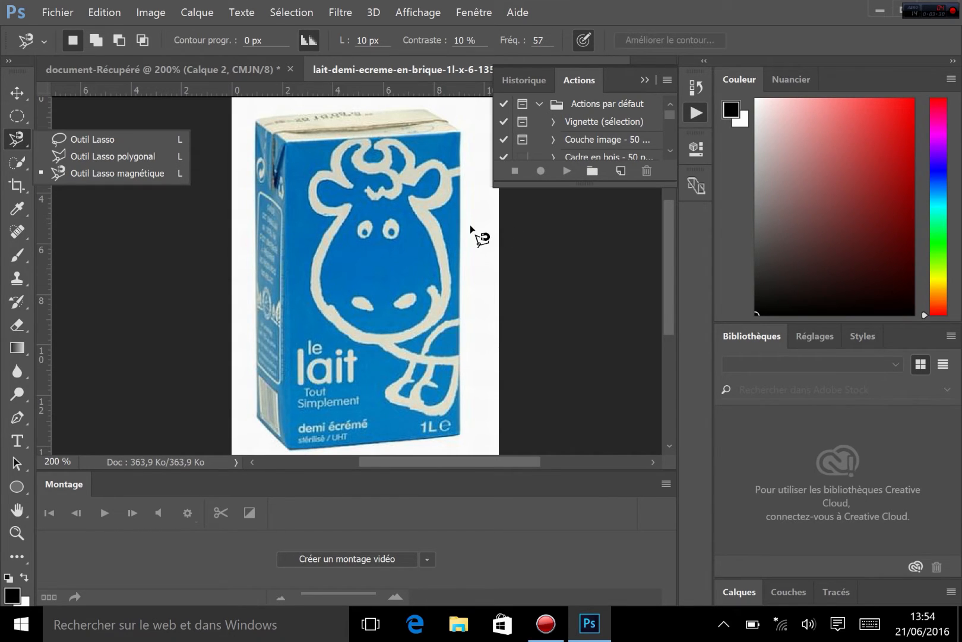
{"action": "left_click", "coordinate": [20, 139]}
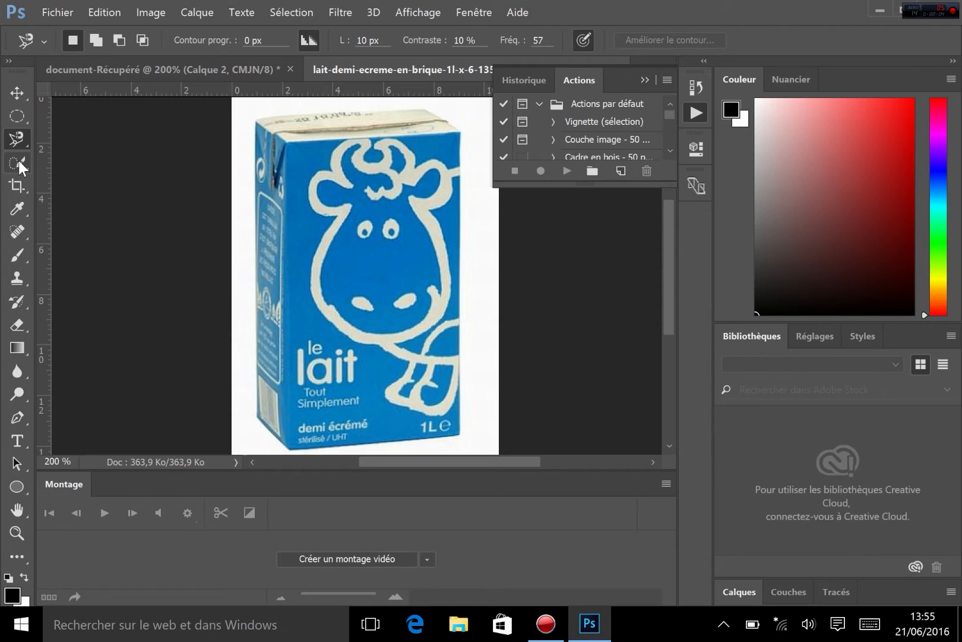
{"action": "left_click_drag", "start_coordinate": [18, 158], "coordinate": [66, 160]}
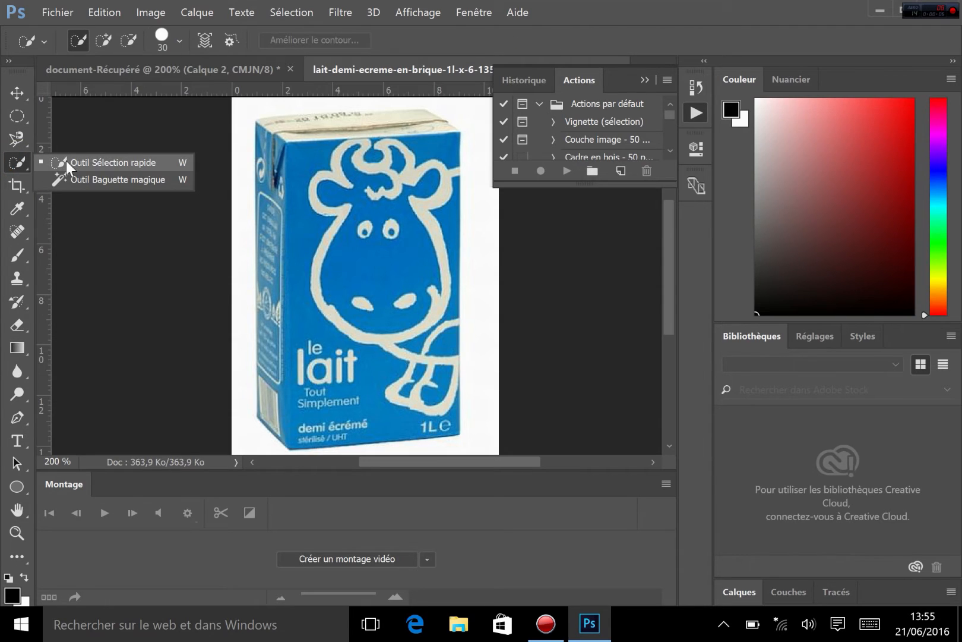
{"action": "left_click", "coordinate": [114, 160]}
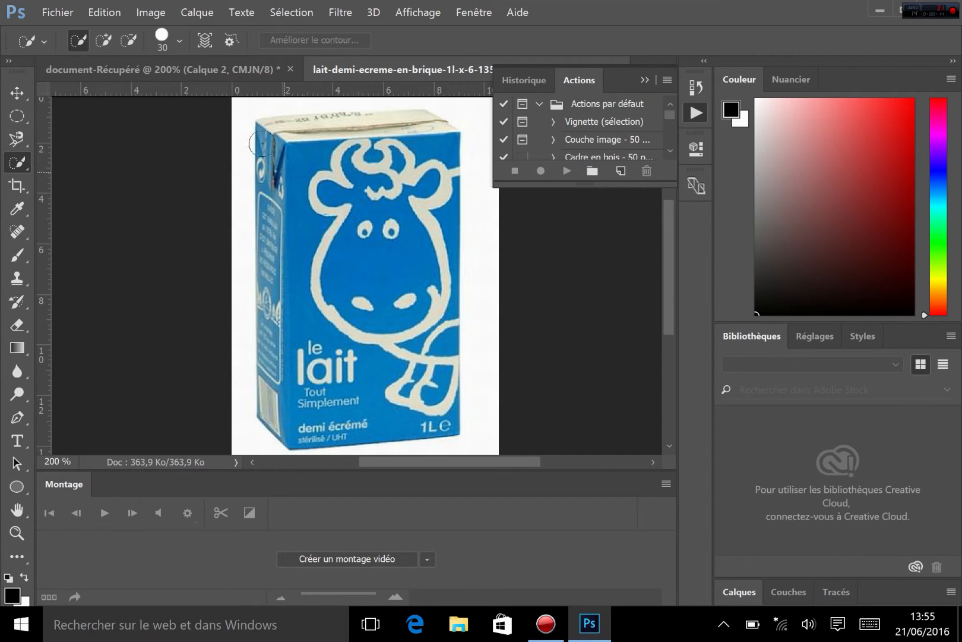
- Try a 58 px Quick Selection brush, then set its size to 29 px
{"action": "left_click", "coordinate": [177, 41]}
{"action": "left_click_drag", "start_coordinate": [106, 88], "coordinate": [130, 84]}
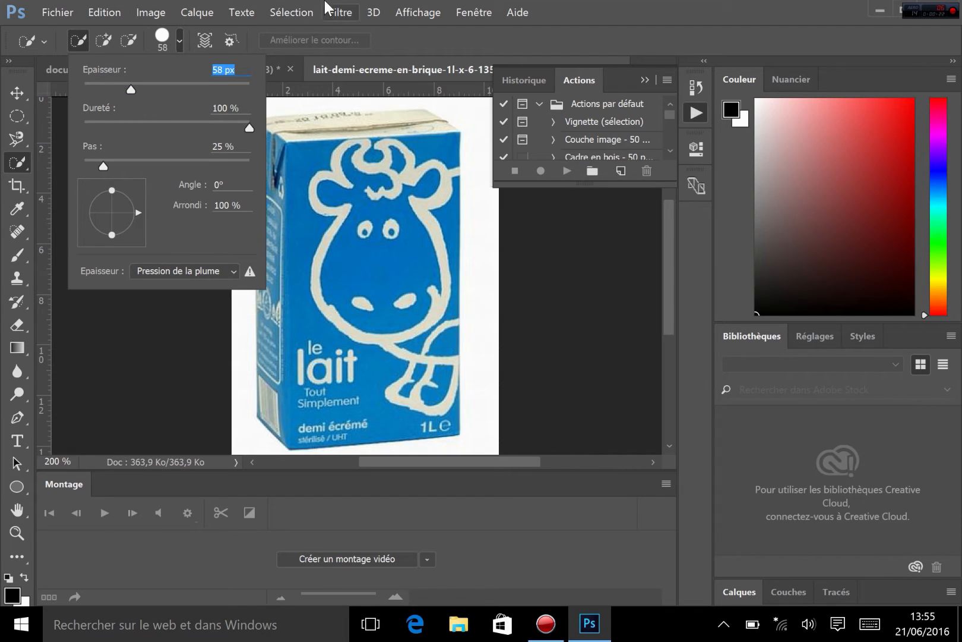
{"action": "left_click", "coordinate": [107, 84]}
{"action": "left_click", "coordinate": [571, 2]}
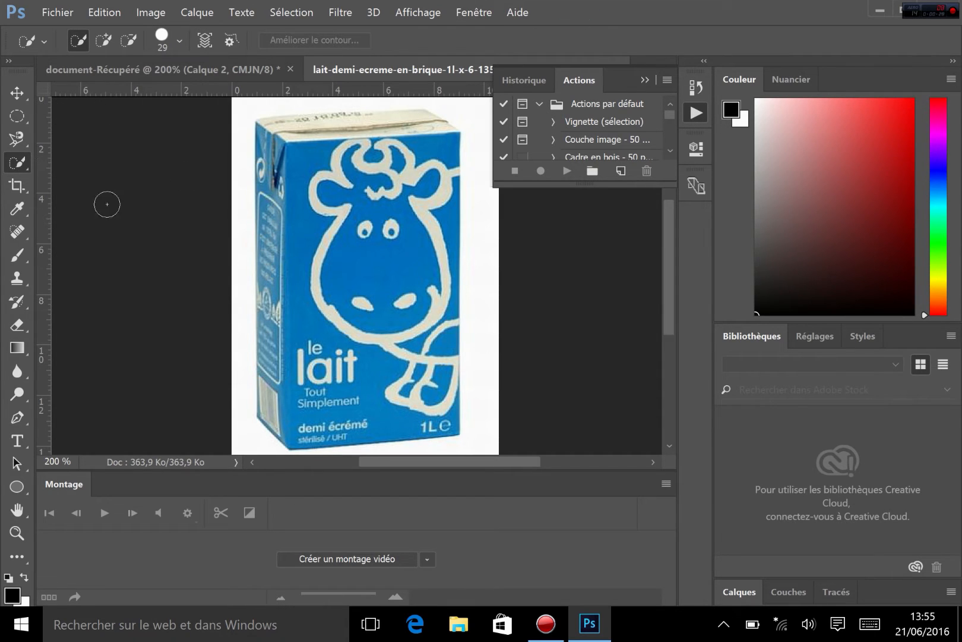
- Paint a Quick Selection over the carton's top, narrow side and front face
{"action": "mouse_move", "coordinate": [278, 138]}
{"action": "left_mouse_down"}
{"action": "mouse_move", "coordinate": [319, 148]}
{"action": "mouse_move", "coordinate": [304, 134]}
{"action": "mouse_move", "coordinate": [345, 134]}
{"action": "mouse_move", "coordinate": [278, 130]}
{"action": "left_mouse_up"}
{"action": "right_click", "coordinate": [278, 130]}
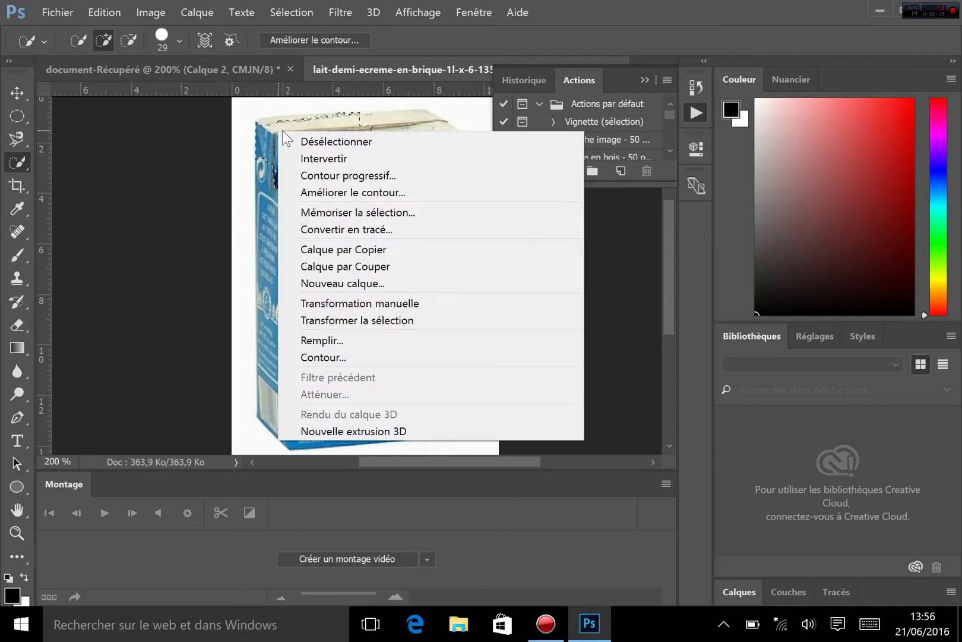
{"action": "left_click", "coordinate": [273, 124]}
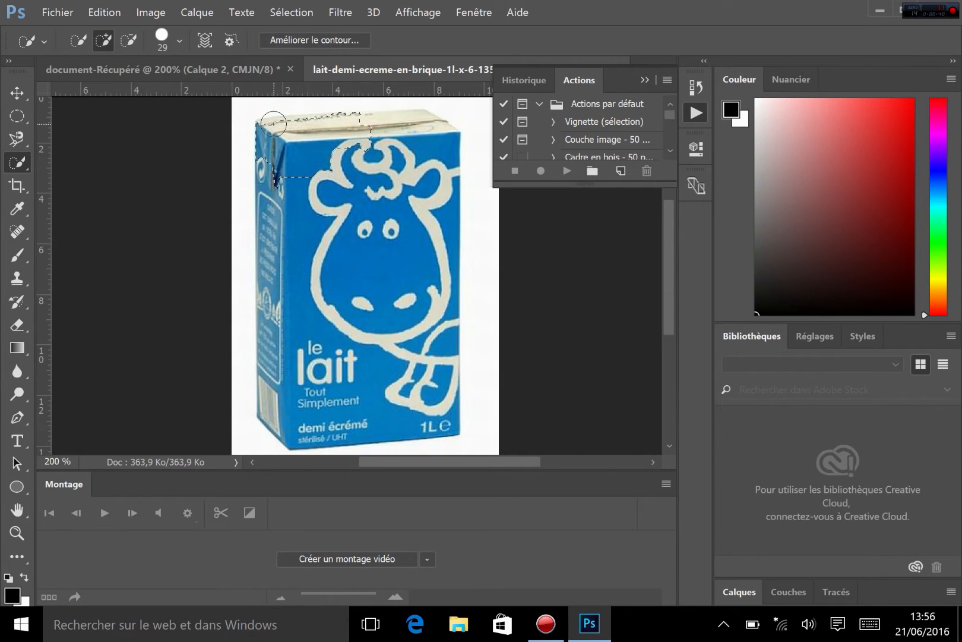
{"action": "mouse_move", "coordinate": [330, 211]}
{"action": "left_mouse_down"}
{"action": "mouse_move", "coordinate": [310, 257]}
{"action": "mouse_move", "coordinate": [324, 321]}
{"action": "mouse_move", "coordinate": [300, 315]}
{"action": "mouse_move", "coordinate": [284, 286]}
{"action": "mouse_move", "coordinate": [279, 324]}
{"action": "left_mouse_up"}
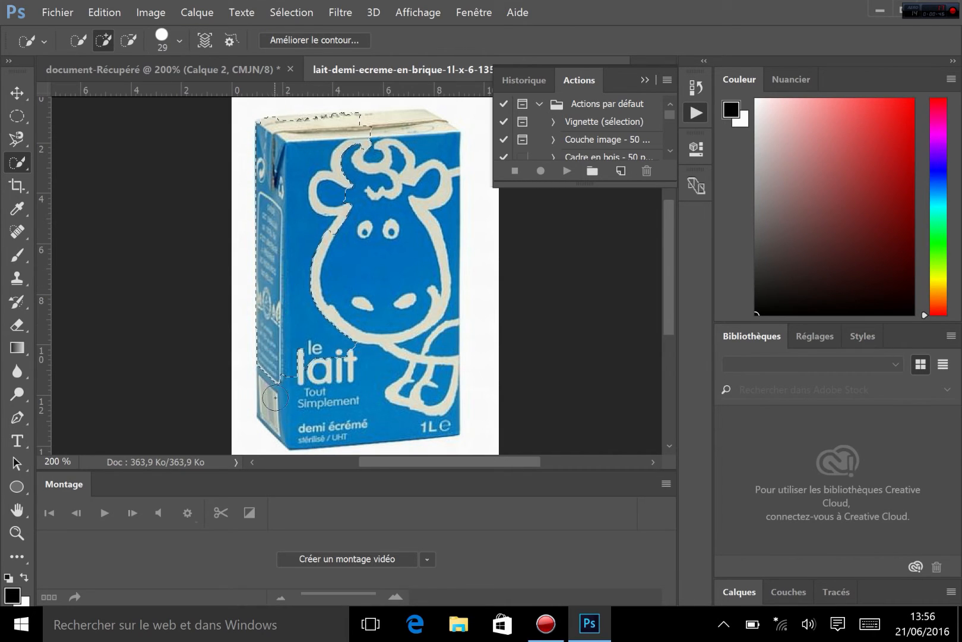
{"action": "mouse_move", "coordinate": [274, 397]}
{"action": "left_mouse_down"}
{"action": "mouse_move", "coordinate": [297, 438]}
{"action": "mouse_move", "coordinate": [417, 404]}
{"action": "mouse_move", "coordinate": [404, 350]}
{"action": "mouse_move", "coordinate": [395, 357]}
{"action": "mouse_move", "coordinate": [433, 334]}
{"action": "mouse_move", "coordinate": [430, 295]}
{"action": "mouse_move", "coordinate": [354, 287]}
{"action": "mouse_move", "coordinate": [441, 277]}
{"action": "mouse_move", "coordinate": [411, 204]}
{"action": "mouse_move", "coordinate": [376, 230]}
{"action": "mouse_move", "coordinate": [420, 231]}
{"action": "mouse_move", "coordinate": [433, 182]}
{"action": "mouse_move", "coordinate": [398, 173]}
{"action": "mouse_move", "coordinate": [424, 178]}
{"action": "mouse_move", "coordinate": [405, 135]}
{"action": "mouse_move", "coordinate": [427, 250]}
{"action": "mouse_move", "coordinate": [417, 210]}
{"action": "mouse_move", "coordinate": [442, 187]}
{"action": "mouse_move", "coordinate": [434, 223]}
{"action": "left_mouse_up"}
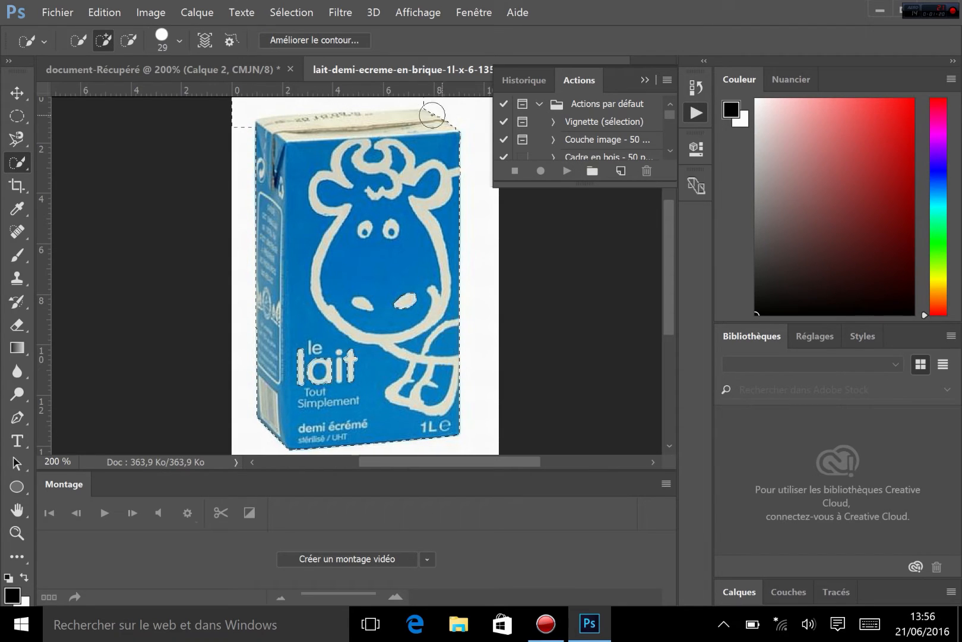
- Subtract the white background above the carton from the quick selection
{"action": "scroll", "coordinate": [382, 236], "scroll_direction": "up", "scroll_amount": 5}
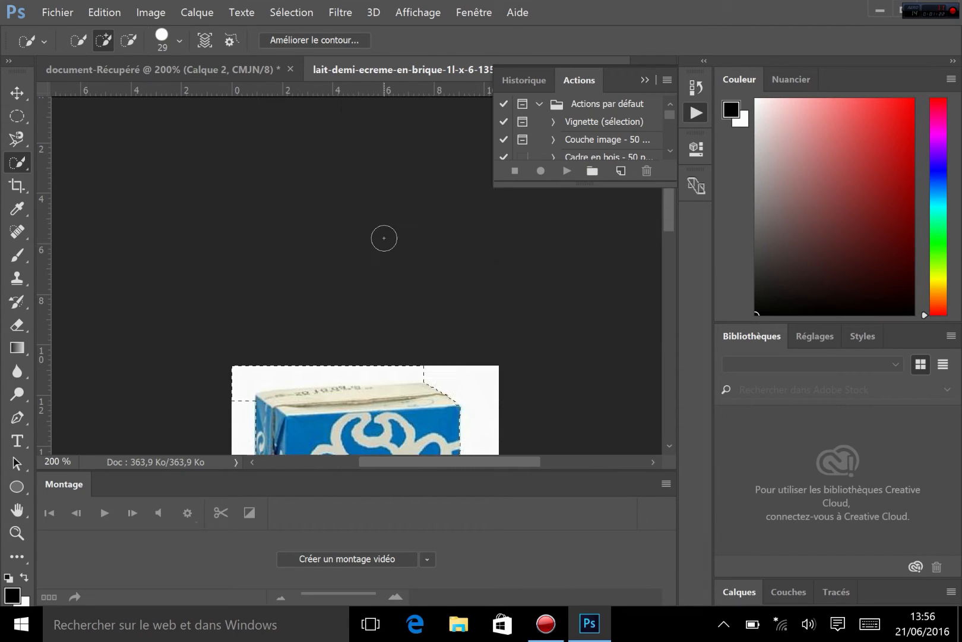
{"action": "scroll", "coordinate": [383, 236], "scroll_direction": "left", "scroll_amount": 6}
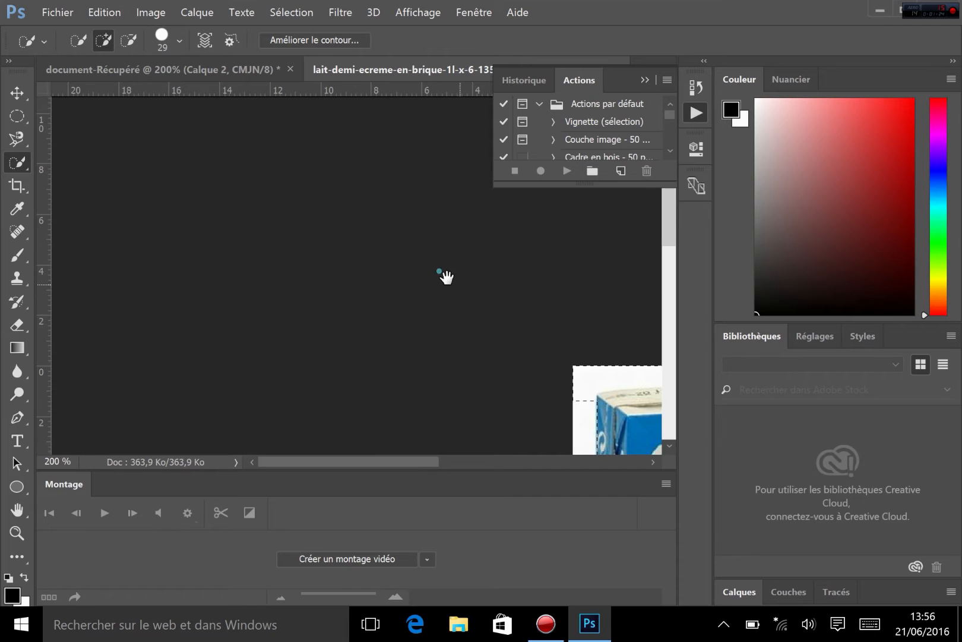
{"action": "scroll", "coordinate": [445, 274], "scroll_direction": "right", "scroll_amount": 6}
{"action": "scroll", "coordinate": [380, 255], "scroll_direction": "down", "scroll_amount": 4}
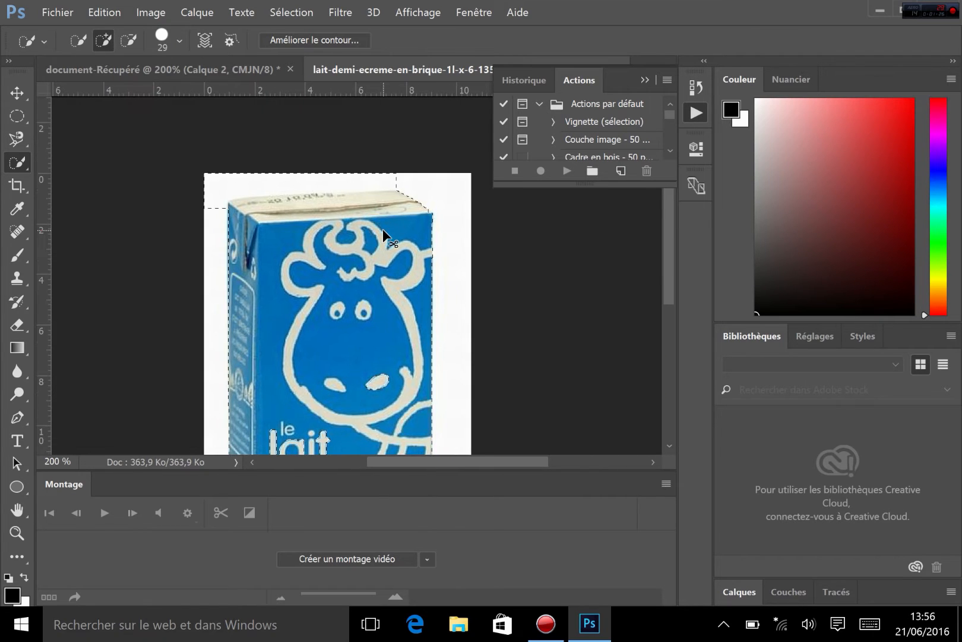
{"action": "key", "text": "ctrl+plus"}
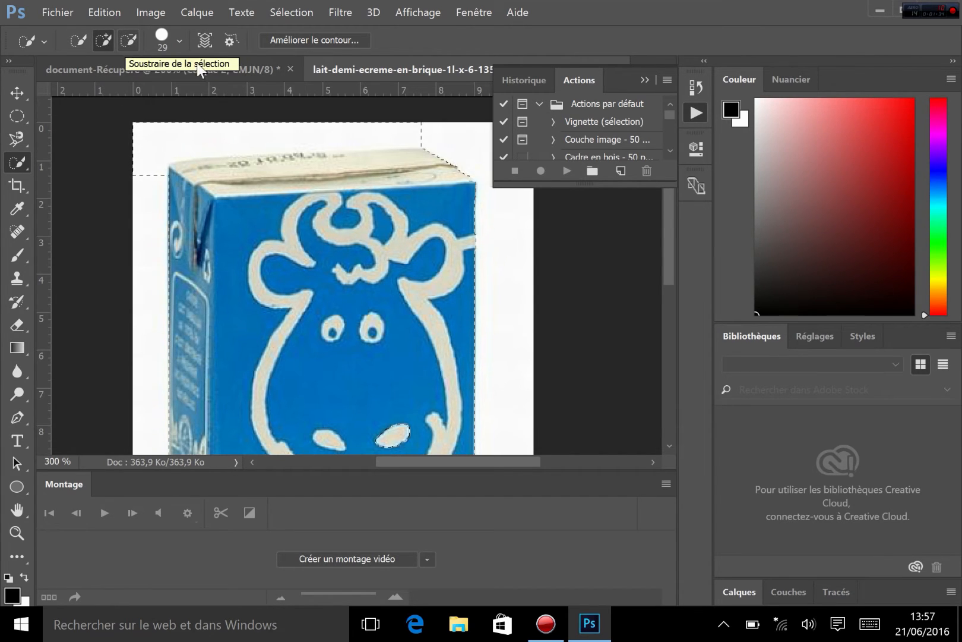
{"action": "left_click", "coordinate": [131, 38]}
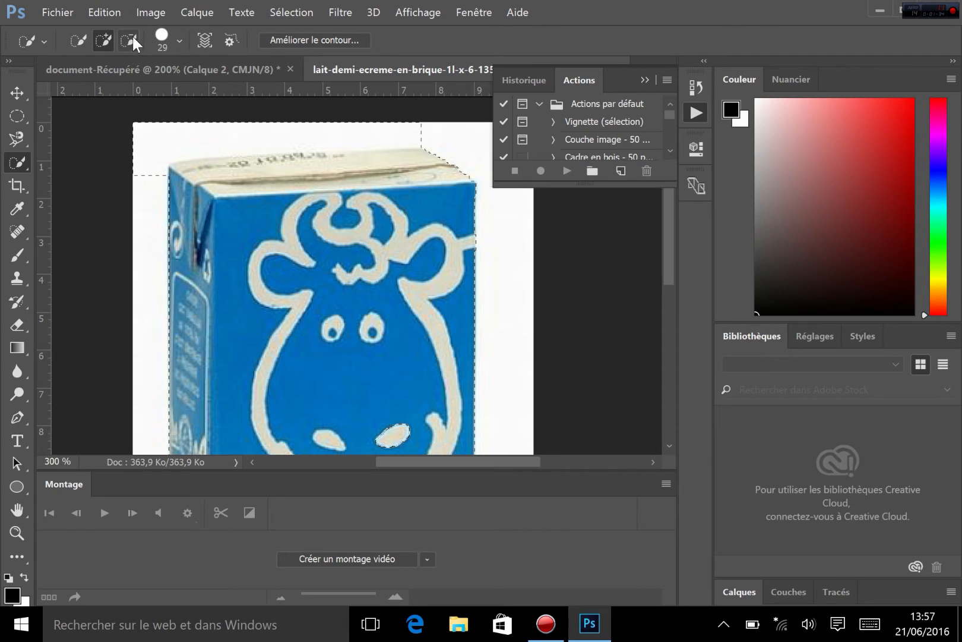
{"action": "left_click", "coordinate": [155, 134]}
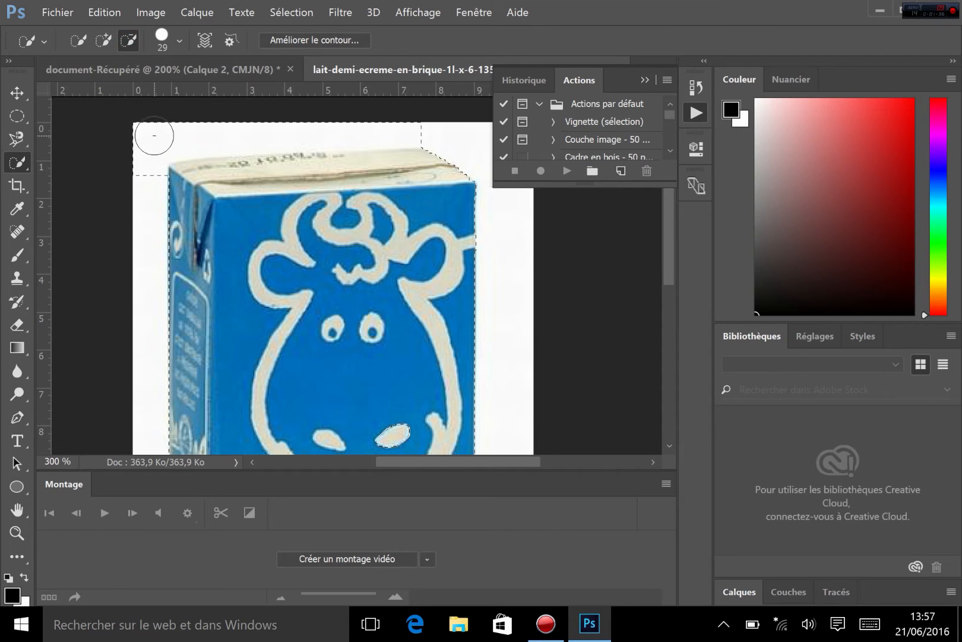
{"action": "left_click", "coordinate": [142, 164]}
{"action": "left_click_drag", "start_coordinate": [203, 128], "coordinate": [417, 124]}
- Add the unselected "lait" lettering and the cow's nostril on the carton's front to the selection
{"action": "scroll", "coordinate": [450, 353], "scroll_direction": "down", "scroll_amount": 5}
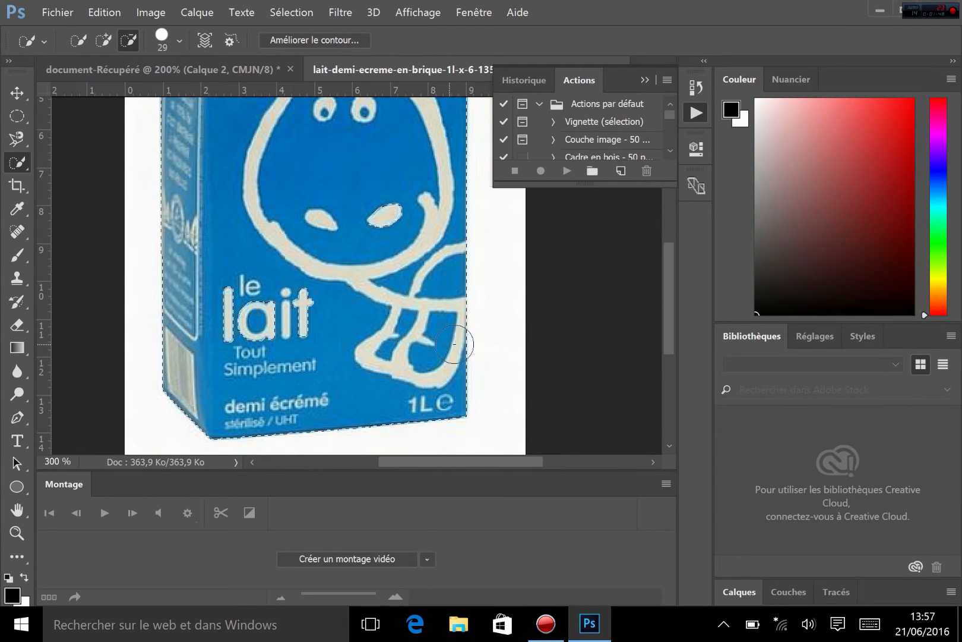
{"action": "left_click", "coordinate": [102, 41]}
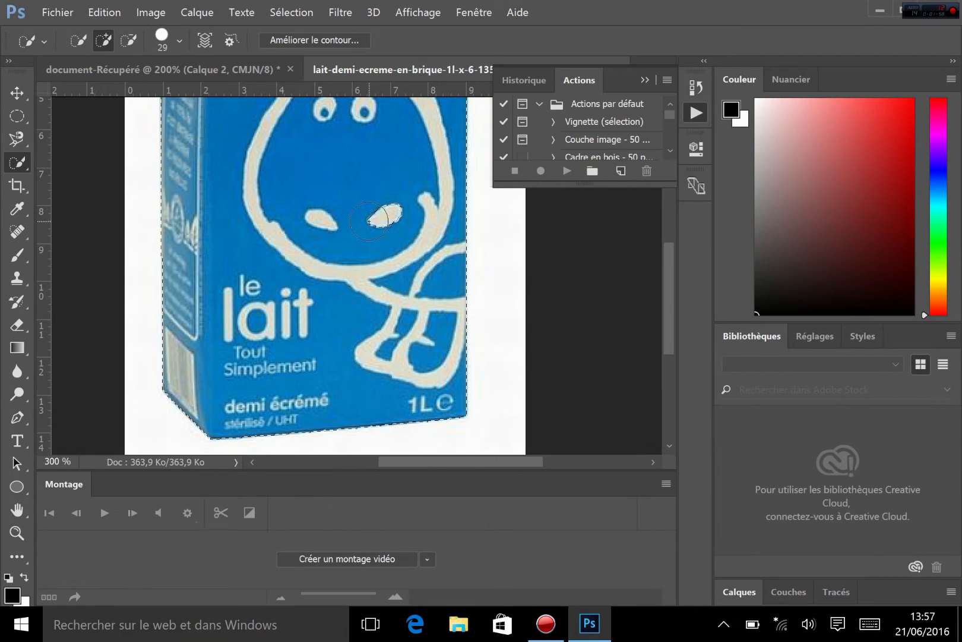
{"action": "left_click_drag", "start_coordinate": [376, 235], "coordinate": [408, 385]}
{"action": "left_click_drag", "start_coordinate": [381, 234], "coordinate": [362, 307]}
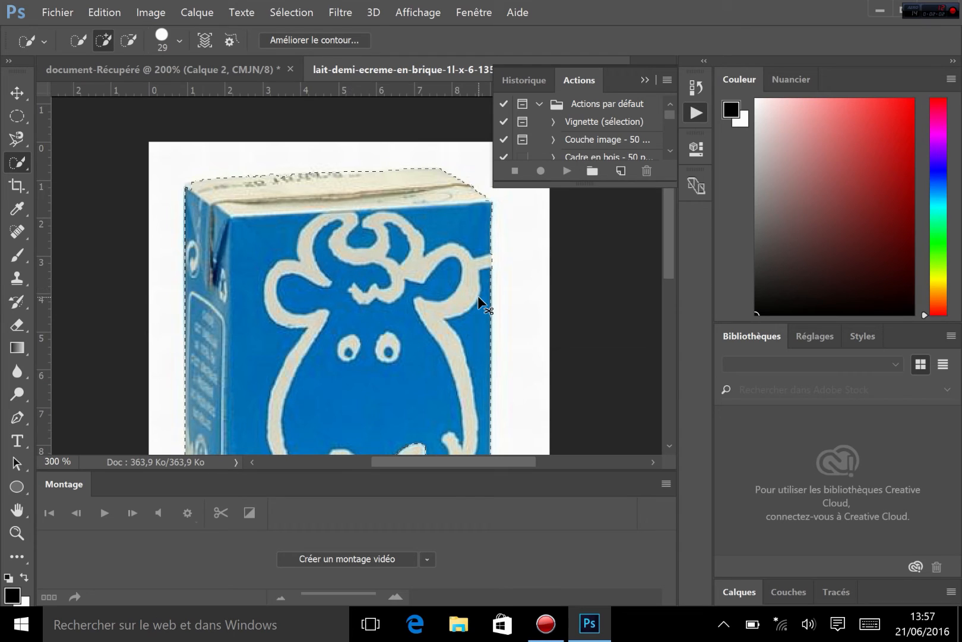
- Deselect the quick selection of the carton
{"action": "key", "text": "ctrl+minus"}
{"action": "key", "text": "ctrl+minus"}
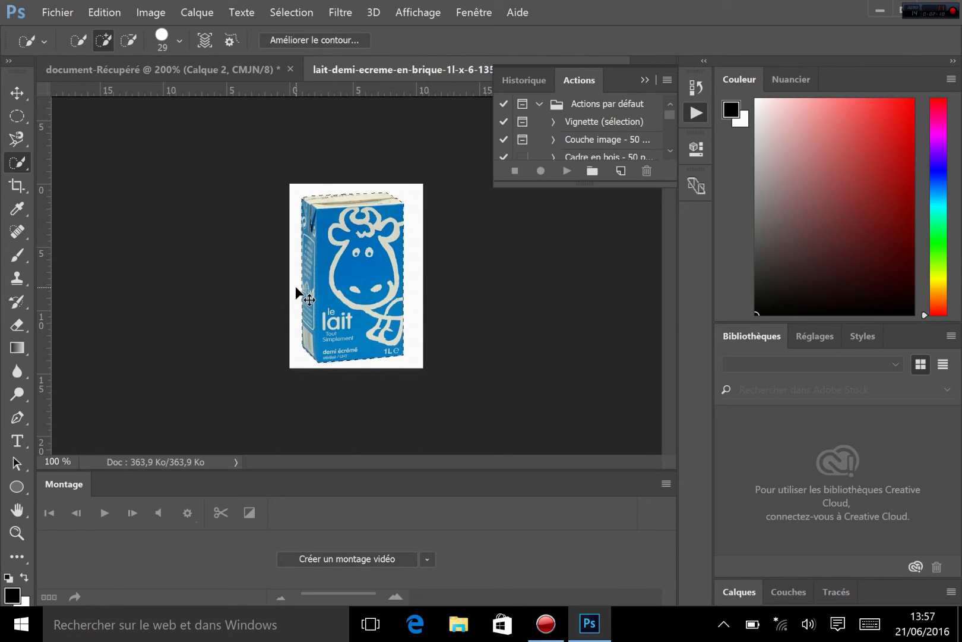
{"action": "key", "text": "ctrl+d"}
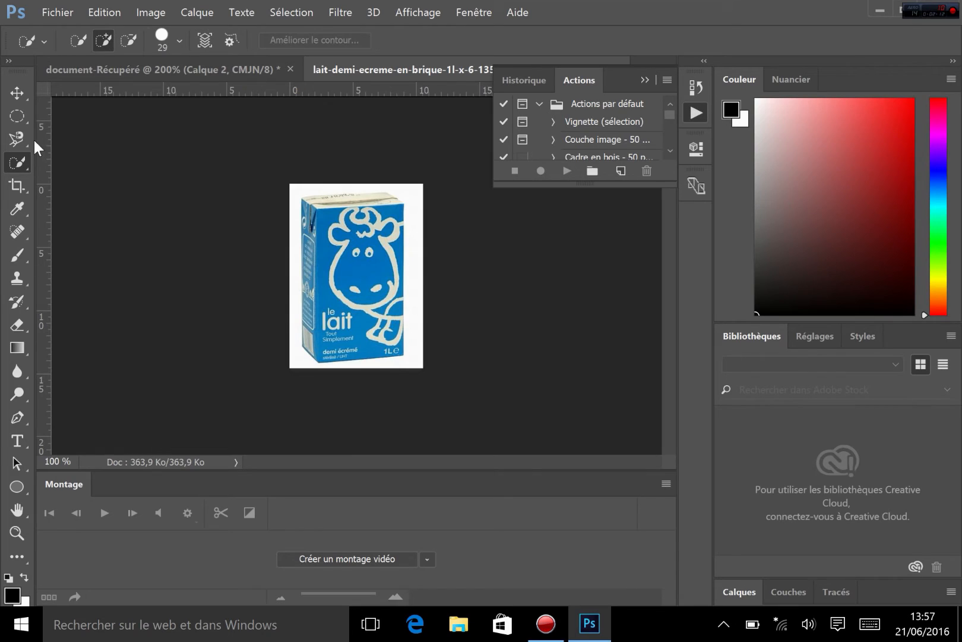
- Use the Magic Wand at tolerance 32 to select the blue inside the cow's face, and replace it with the blue front around the cow
{"action": "right_click", "coordinate": [14, 169]}
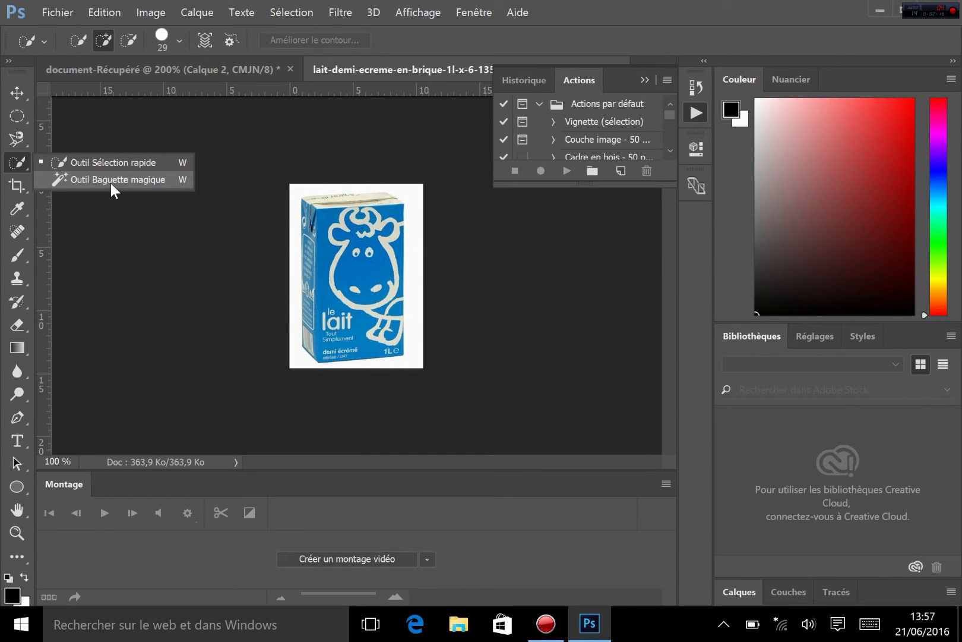
{"action": "left_click", "coordinate": [139, 163]}
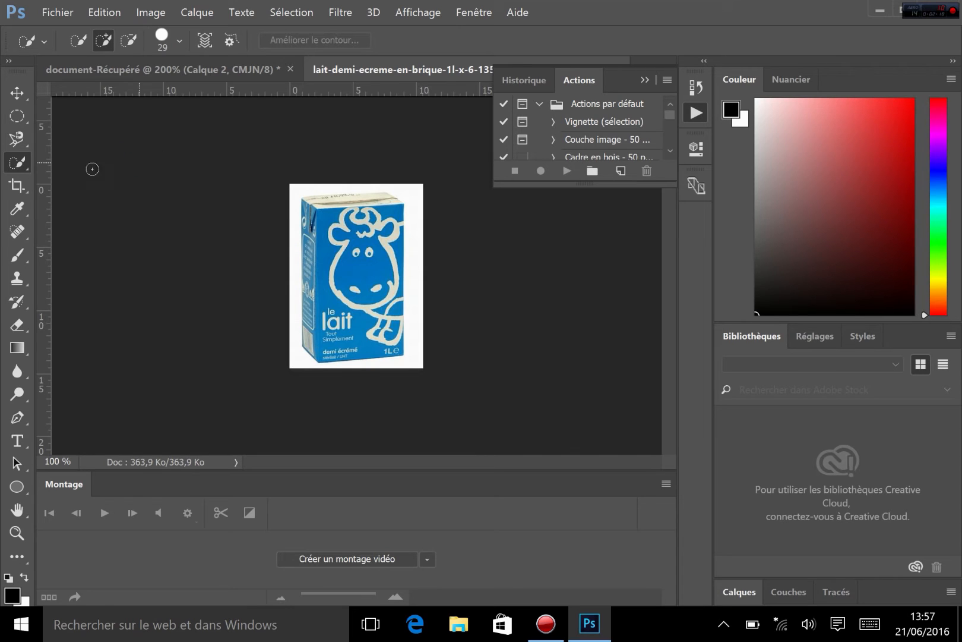
{"action": "right_click", "coordinate": [14, 169]}
{"action": "left_click", "coordinate": [56, 180]}
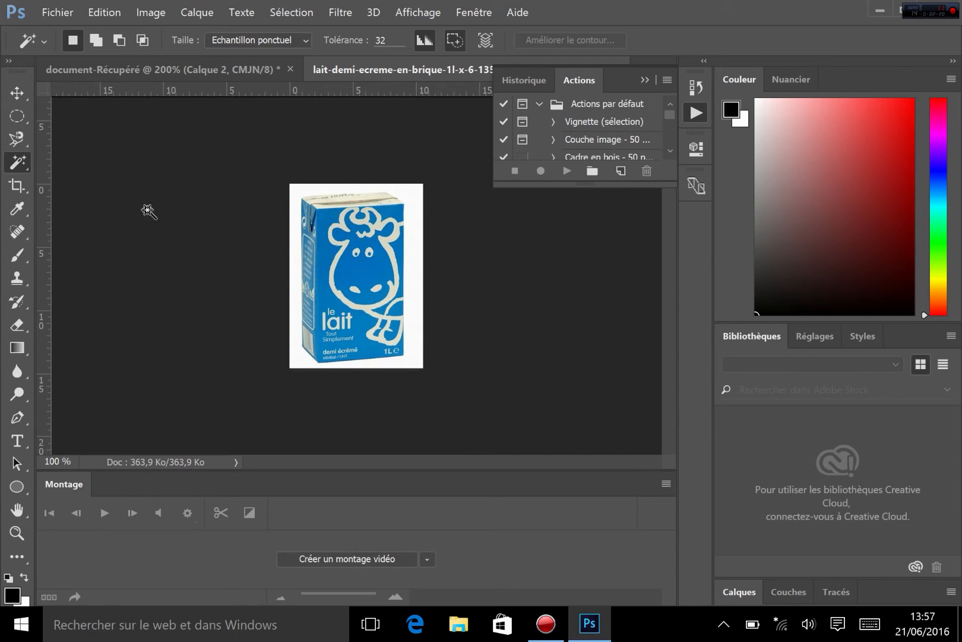
{"action": "key", "text": "ctrl+plus"}
{"action": "key", "text": "ctrl+plus"}
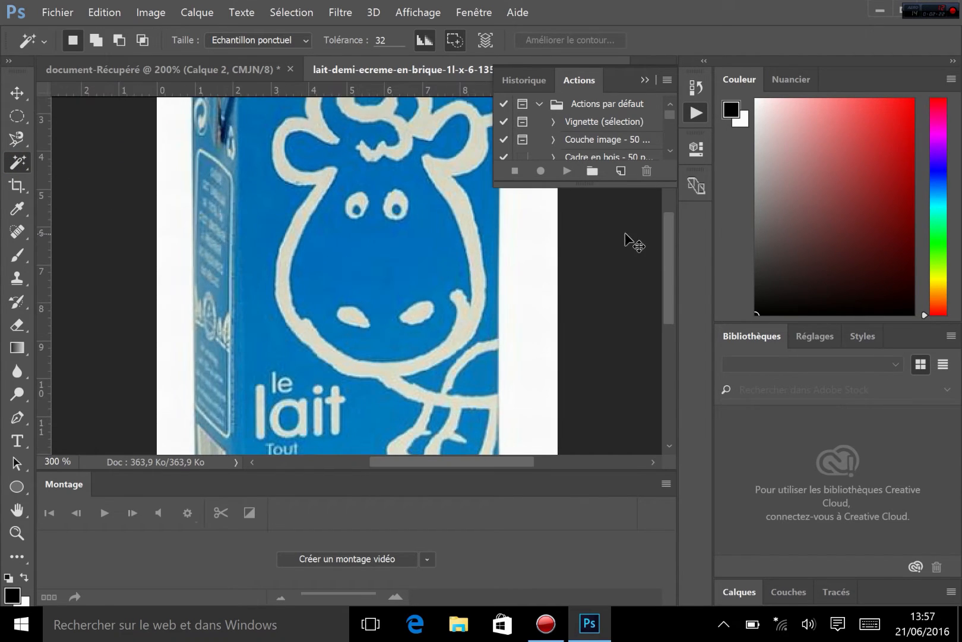
{"action": "key", "text": "ctrl+minus"}
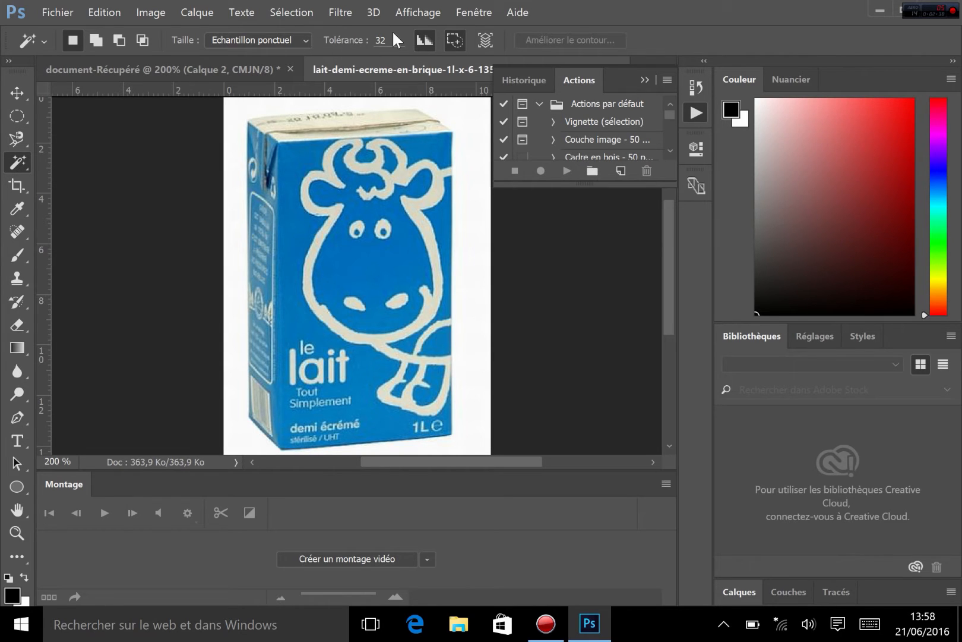
{"action": "left_click", "coordinate": [374, 267]}
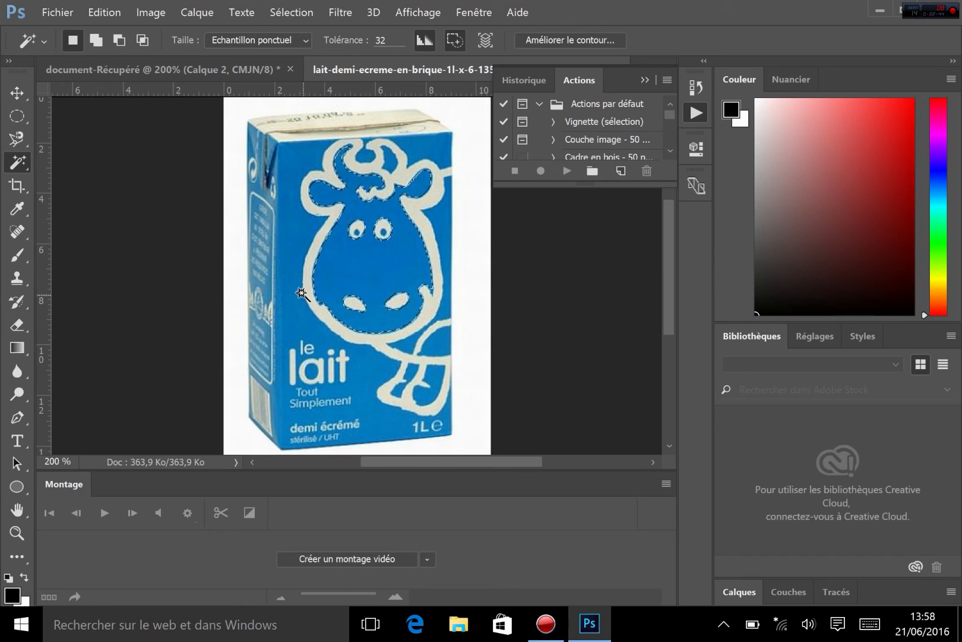
{"action": "left_click", "coordinate": [289, 321]}
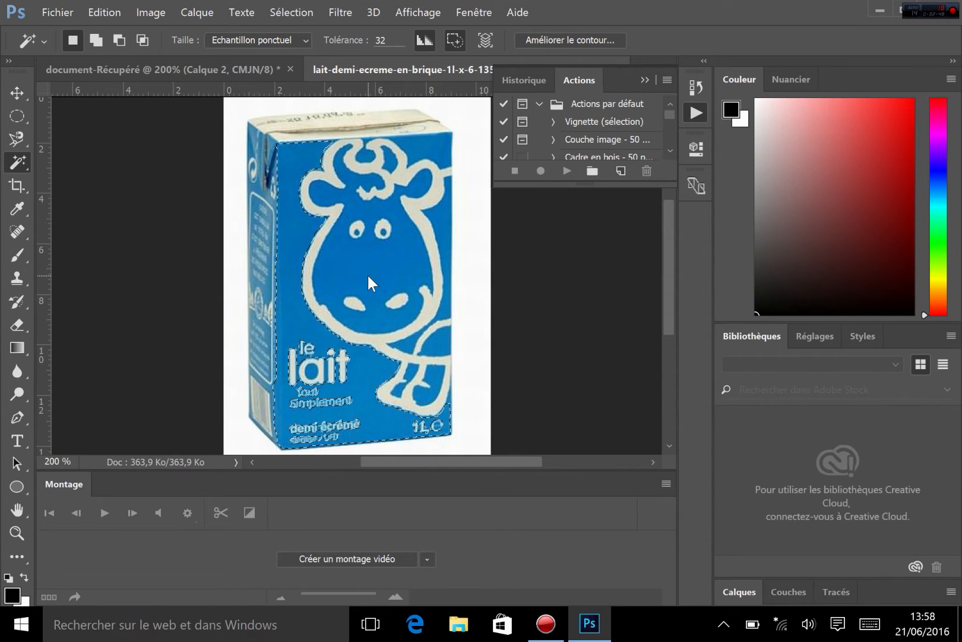
- Open the picture of the vintage globe whose file name begins with "le-meuble-vintage"
{"action": "key", "text": "ctrl+o"}
{"action": "double_click", "coordinate": [405, 121]}
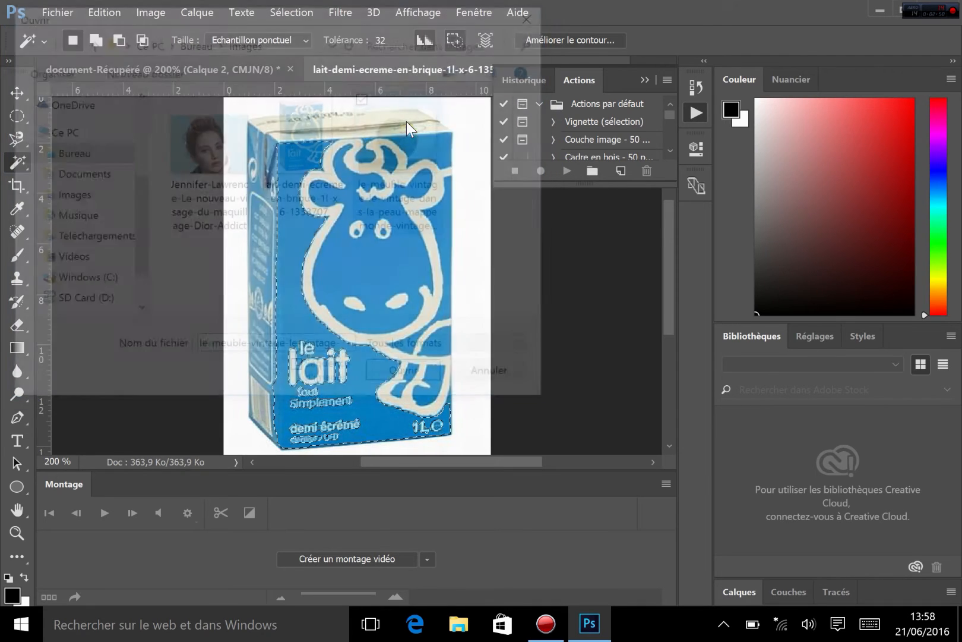
{"action": "key", "text": "ctrl+plus"}
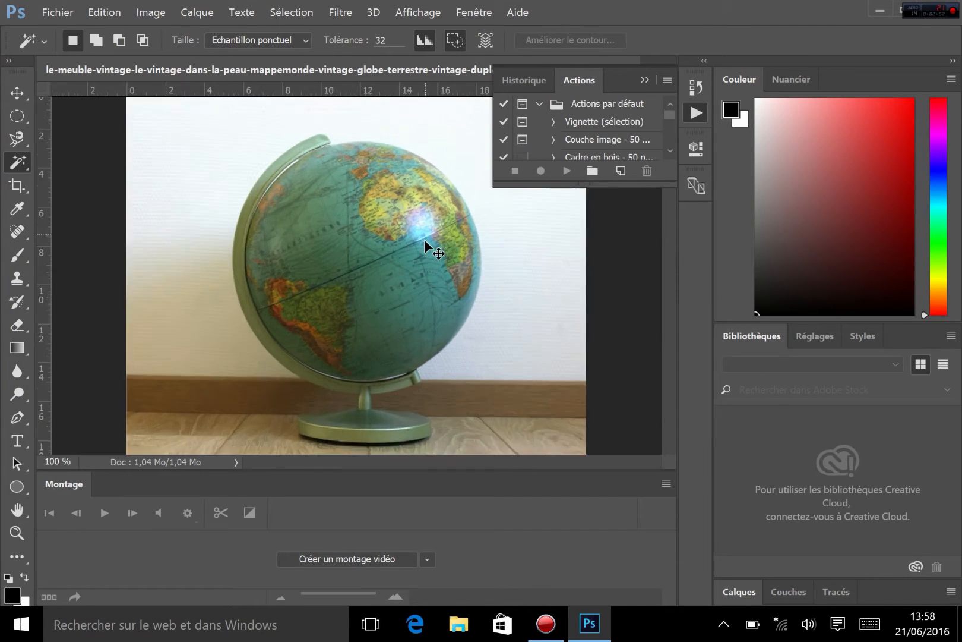
{"action": "key", "text": "ctrl+minus"}
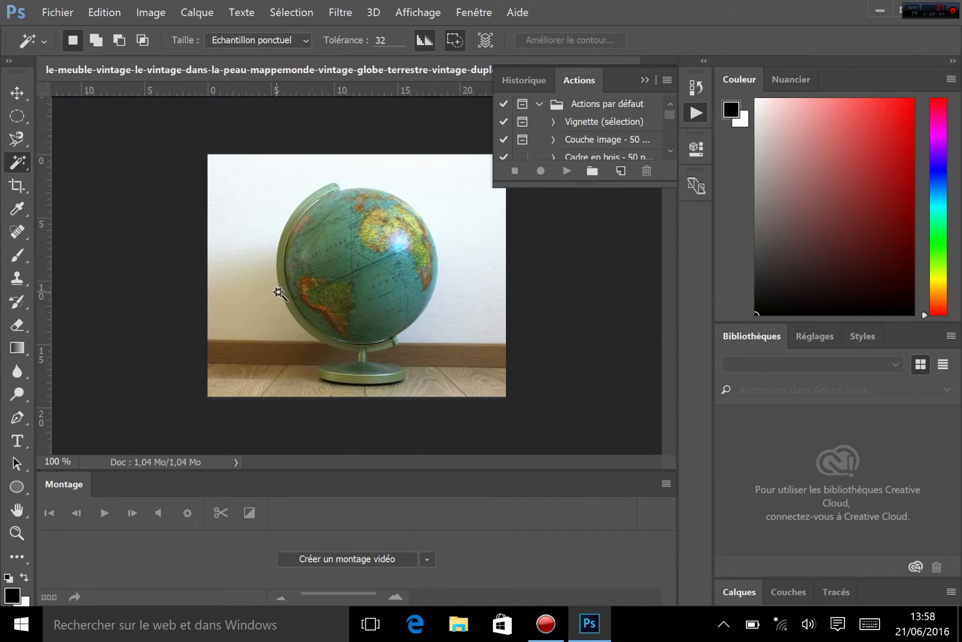
- Try Magic Wand selections of the white wall behind the globe at tolerances 32 and 78, deselecting each one
{"action": "left_click", "coordinate": [236, 178]}
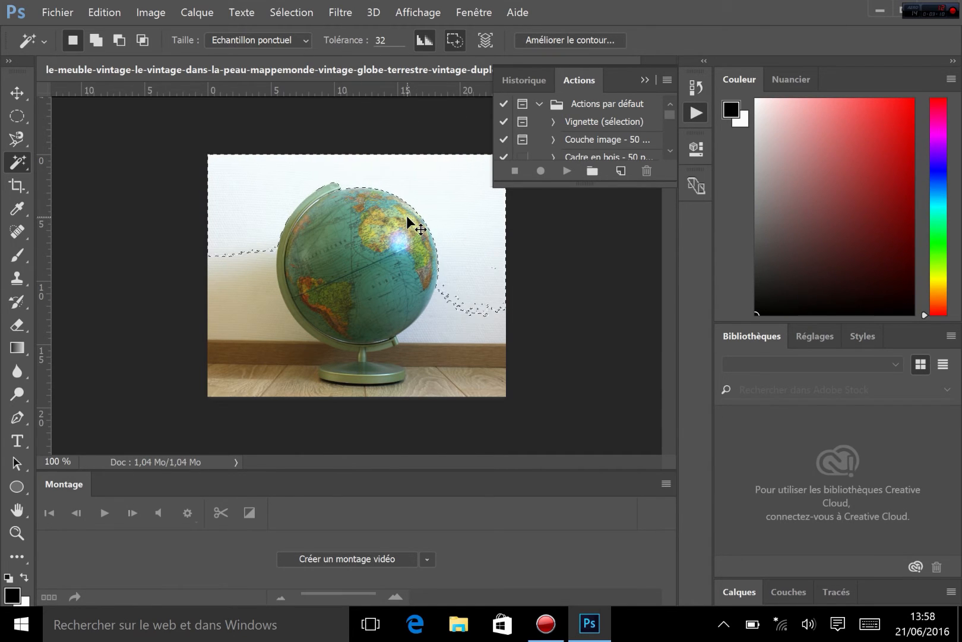
{"action": "key", "text": "ctrl+d"}
{"action": "left_click_drag", "start_coordinate": [348, 44], "coordinate": [393, 47]}
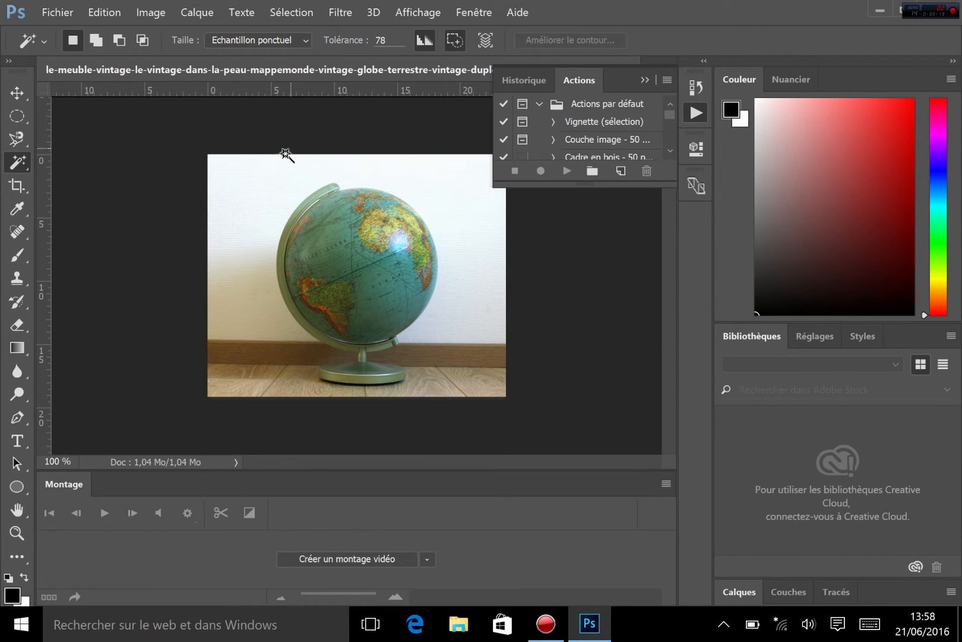
{"action": "left_click", "coordinate": [253, 182]}
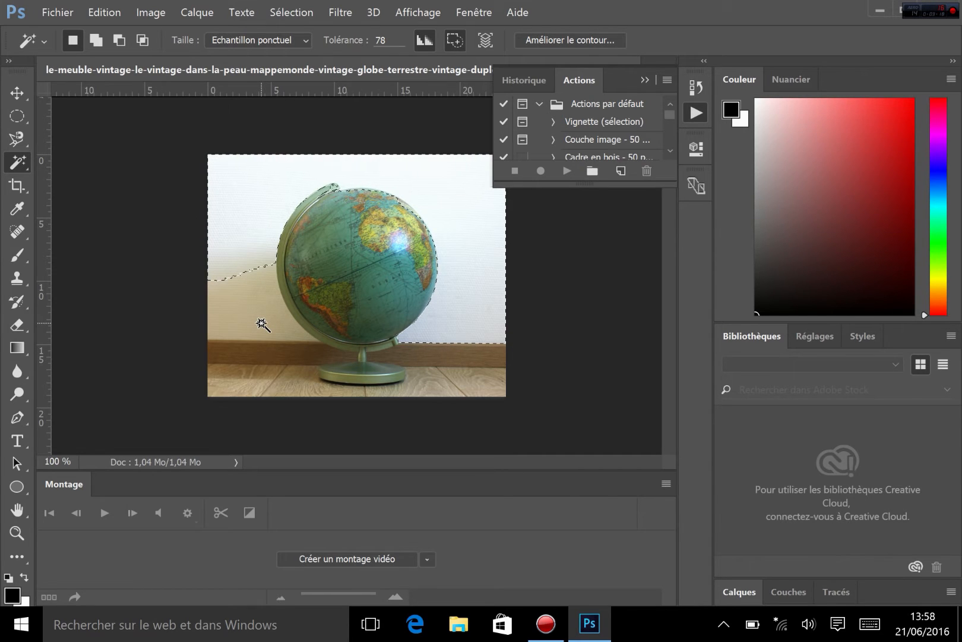
{"action": "key", "text": "z"}
{"action": "left_click_drag", "start_coordinate": [350, 182], "coordinate": [415, 195]}
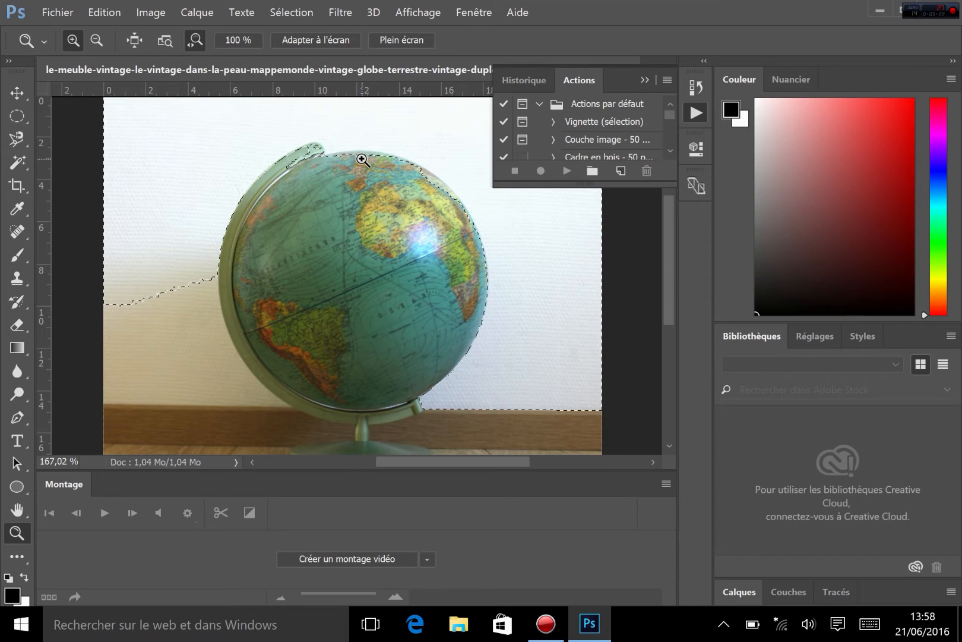
{"action": "key", "text": "ctrl+d"}
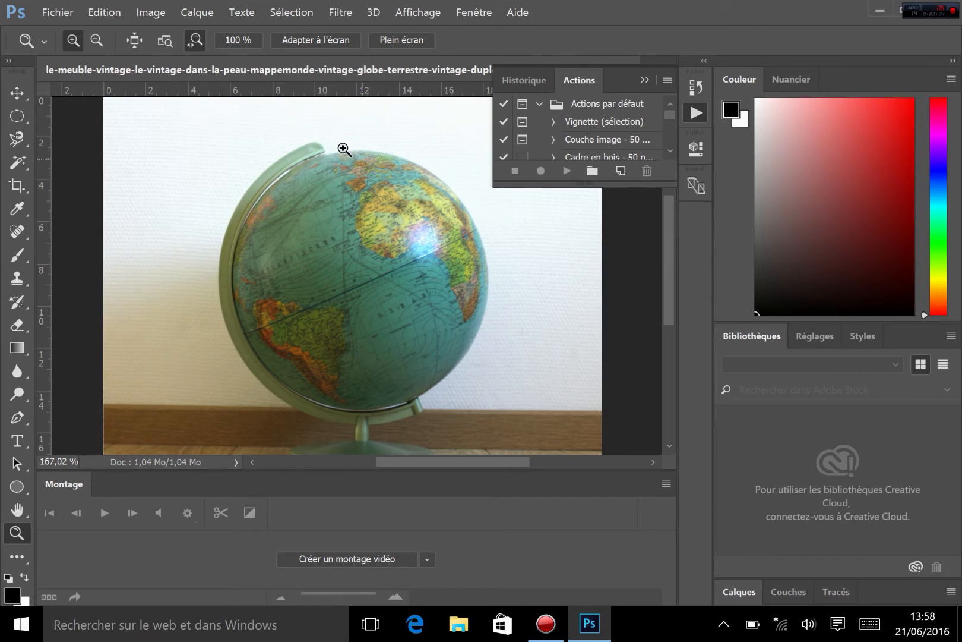
- Set the Magic Wand tolerance to 32 and select the bright wall around the globe's upper part
{"action": "left_click", "coordinate": [13, 165]}
{"action": "left_click", "coordinate": [387, 41]}
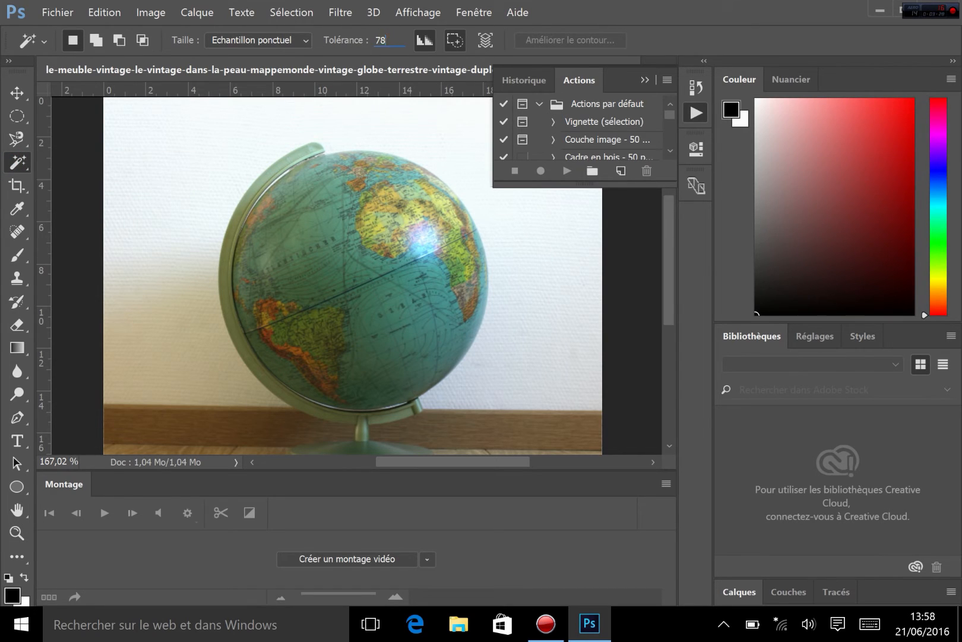
{"action": "type", "text": "32"}
{"action": "left_click_drag", "start_coordinate": [303, 111], "coordinate": [315, 146]}
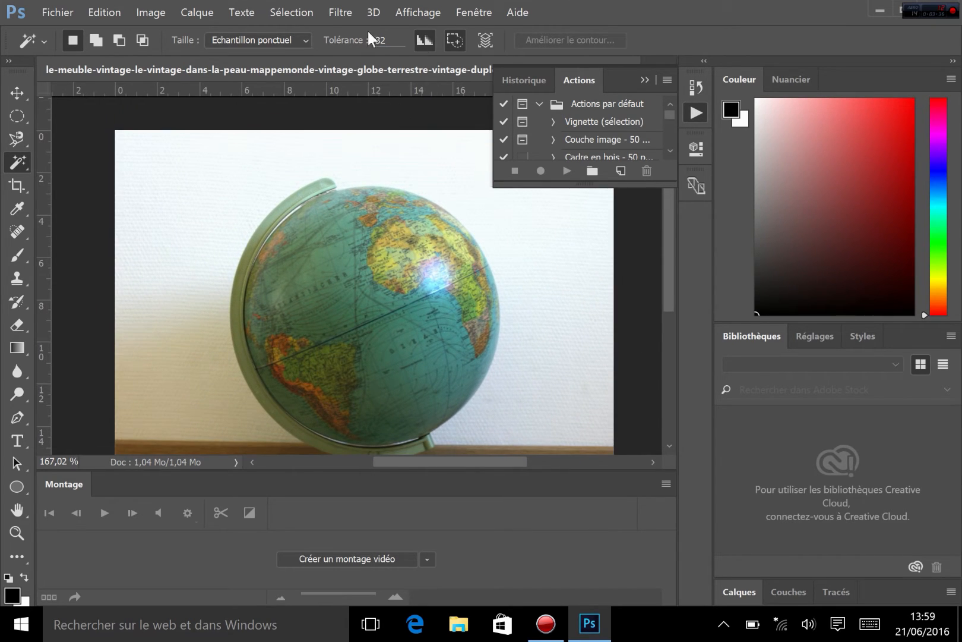
{"action": "left_click", "coordinate": [187, 185]}
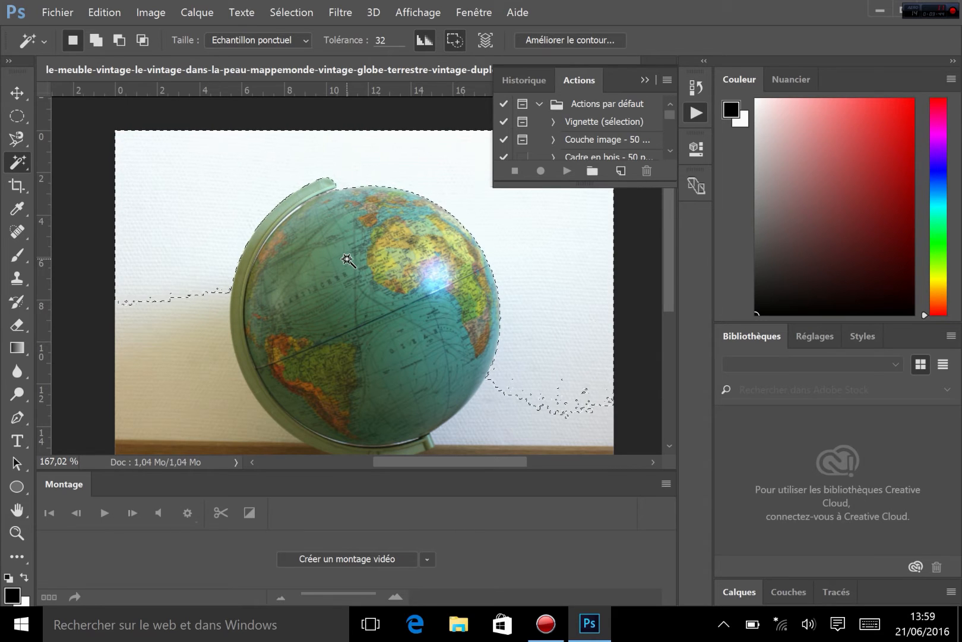
- Add the shaded wall left of the globe and the remaining wall at its lower right to the selection
{"action": "left_click", "coordinate": [95, 40]}
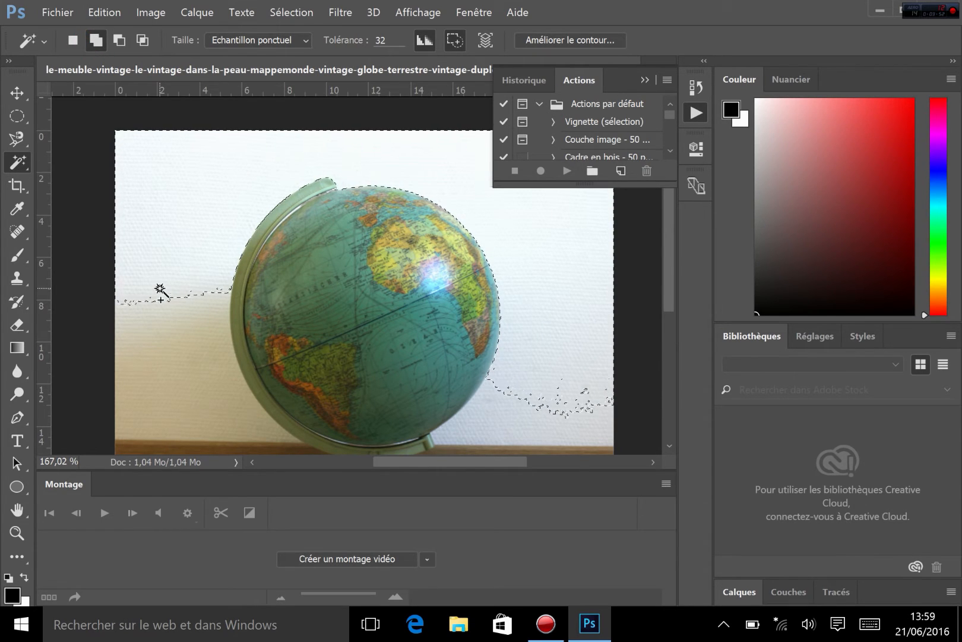
{"action": "left_click", "coordinate": [177, 372]}
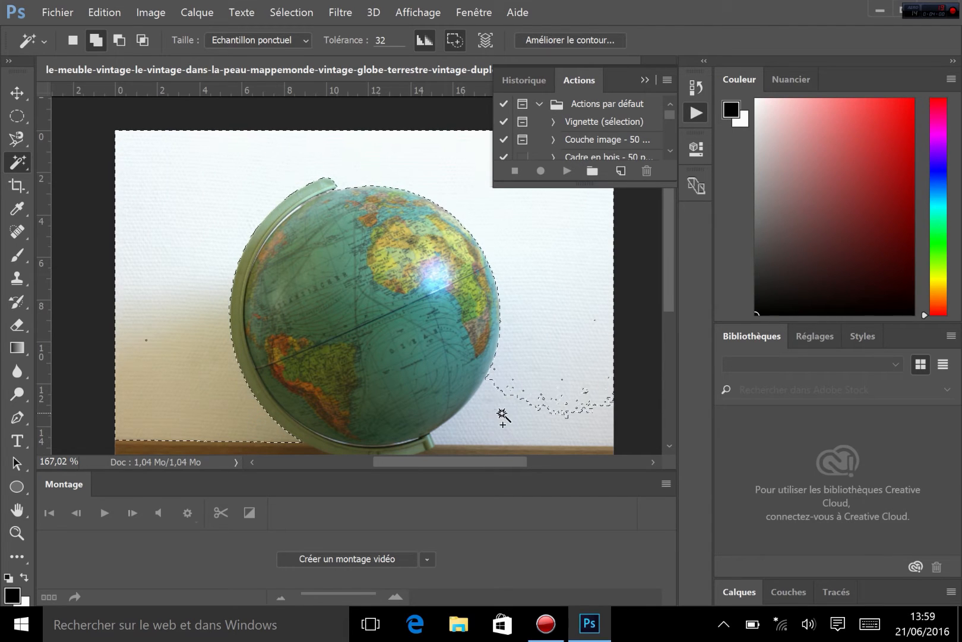
{"action": "left_click", "coordinate": [441, 435]}
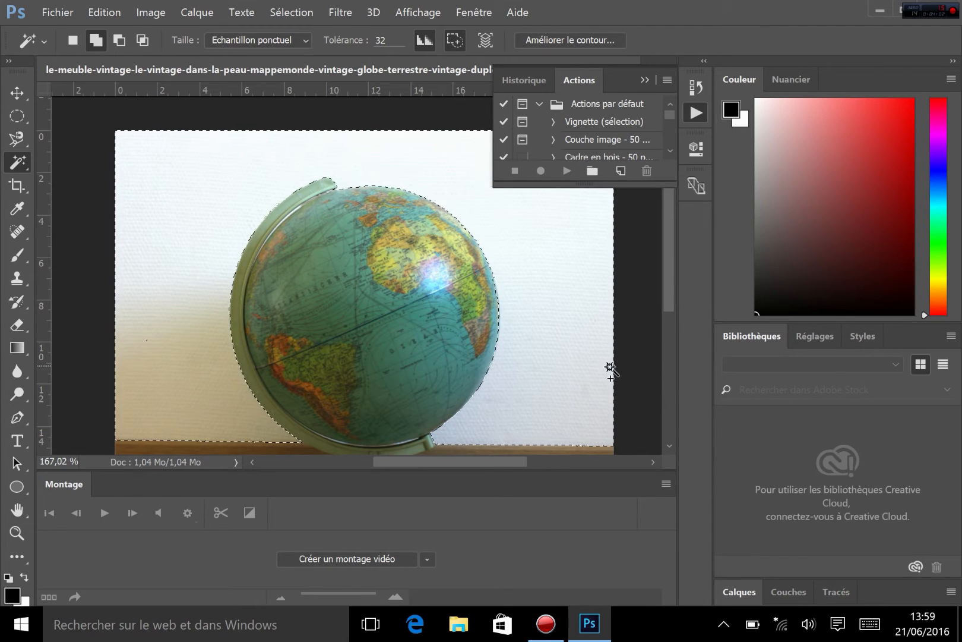
- Try adding the wooden baseboard left of the globe's stand to the selection at tolerance 32, and undo it
{"action": "left_click_drag", "start_coordinate": [554, 378], "coordinate": [532, 286]}
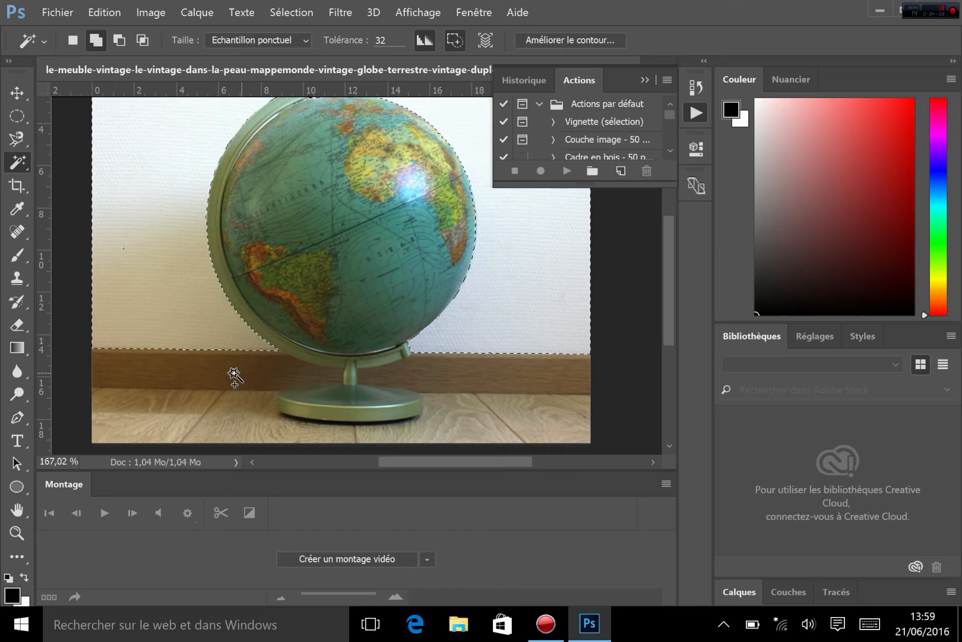
{"action": "left_click", "coordinate": [202, 374]}
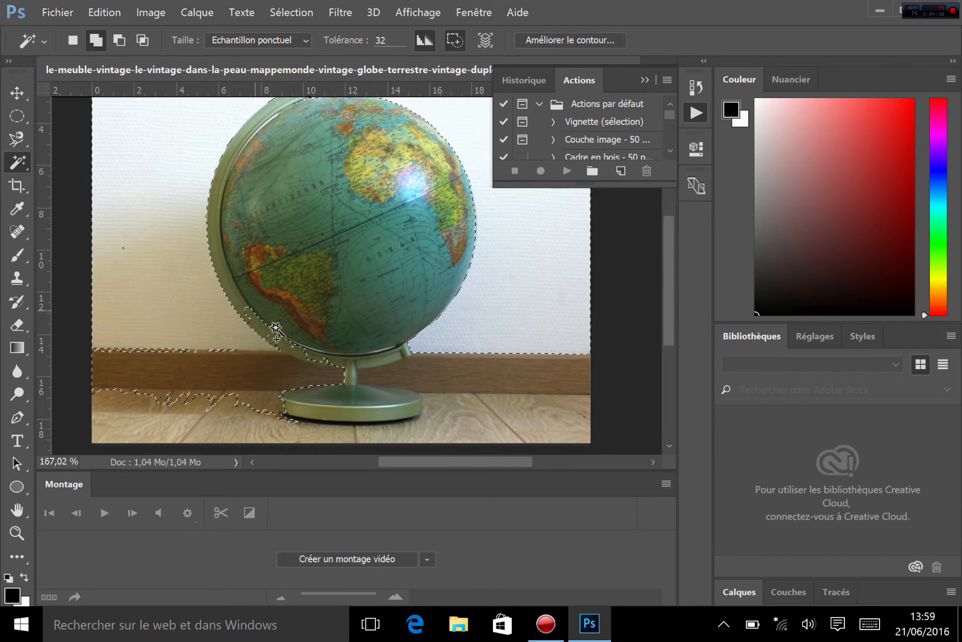
{"action": "key", "text": "ctrl+z"}
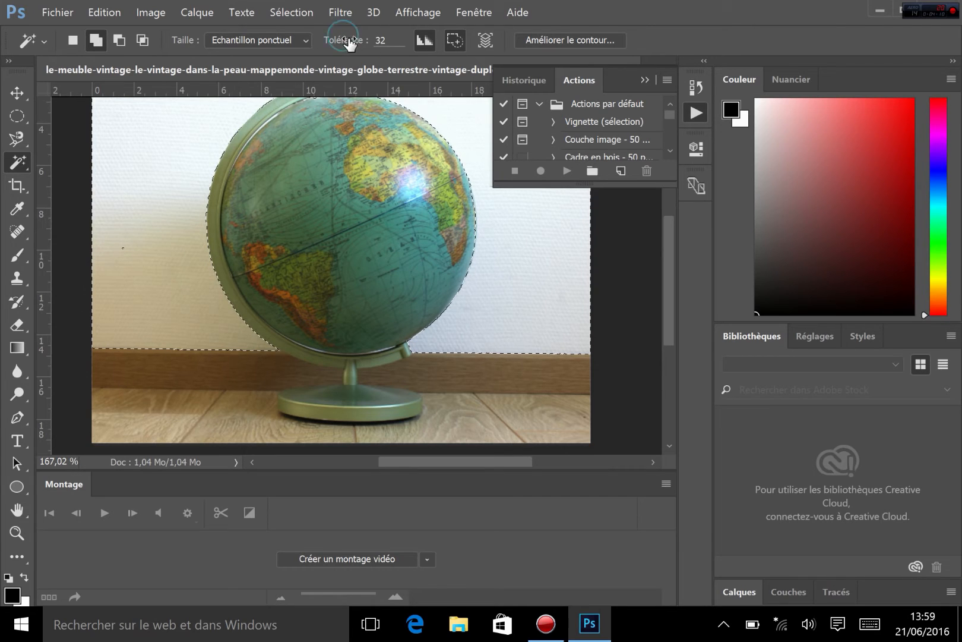
- Add the wooden baseboard on both sides of the globe's stand to the selection with the Magic Wand at tolerance 12
{"action": "left_click_drag", "start_coordinate": [349, 41], "coordinate": [337, 43]}
{"action": "left_click", "coordinate": [212, 363]}
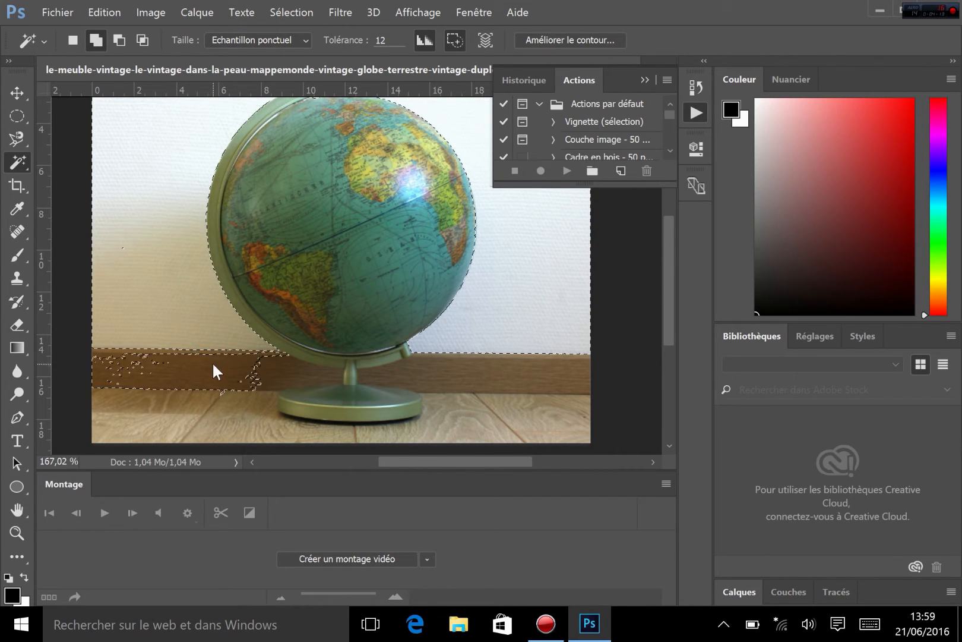
{"action": "left_click", "coordinate": [258, 369]}
{"action": "left_click", "coordinate": [414, 381]}
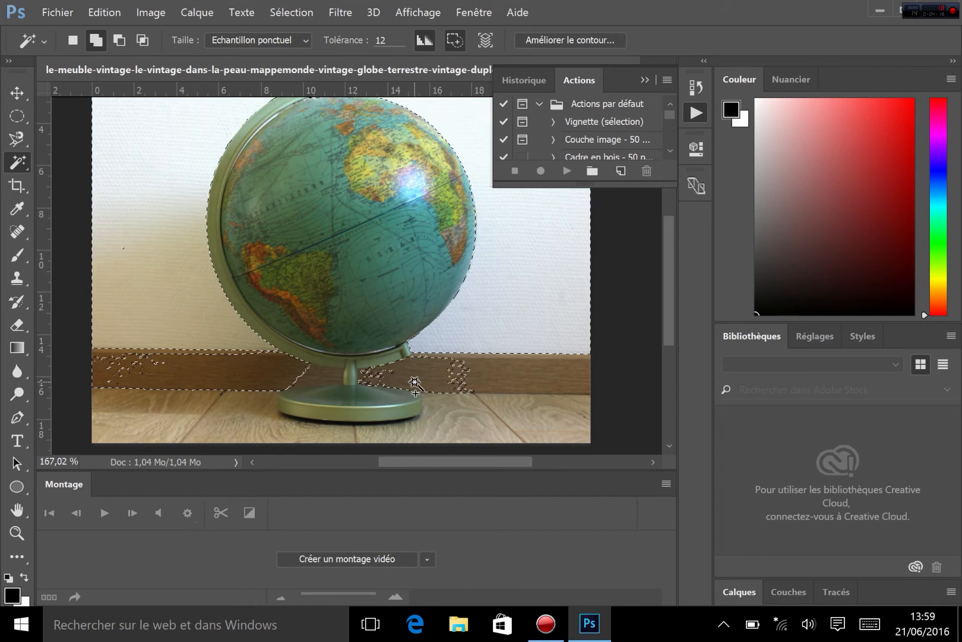
{"action": "left_click", "coordinate": [499, 383]}
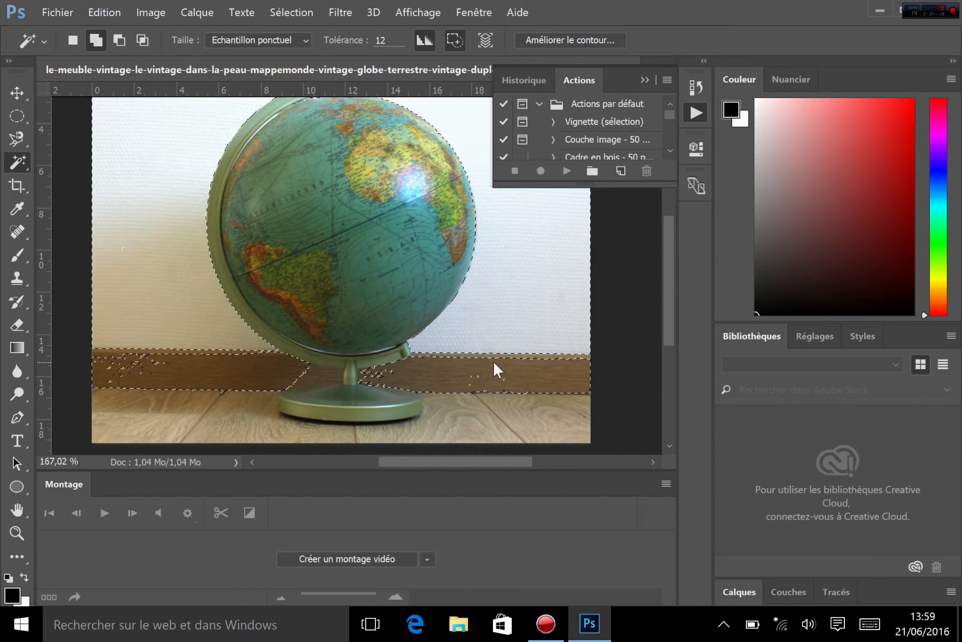
{"action": "left_click", "coordinate": [126, 361]}
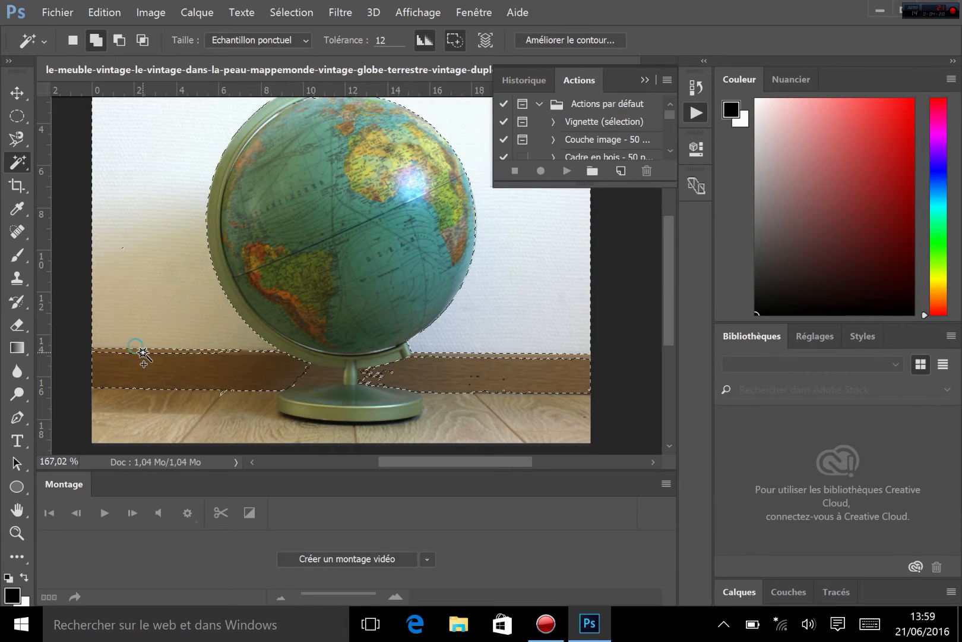
{"action": "left_click", "coordinate": [143, 353]}
{"action": "left_click", "coordinate": [260, 351]}
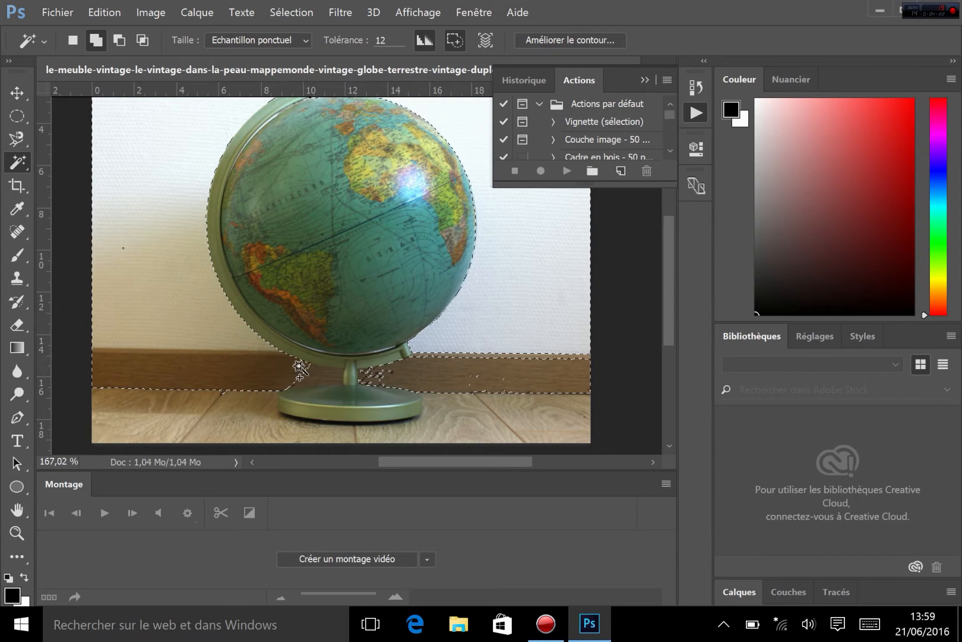
{"action": "left_click", "coordinate": [326, 380]}
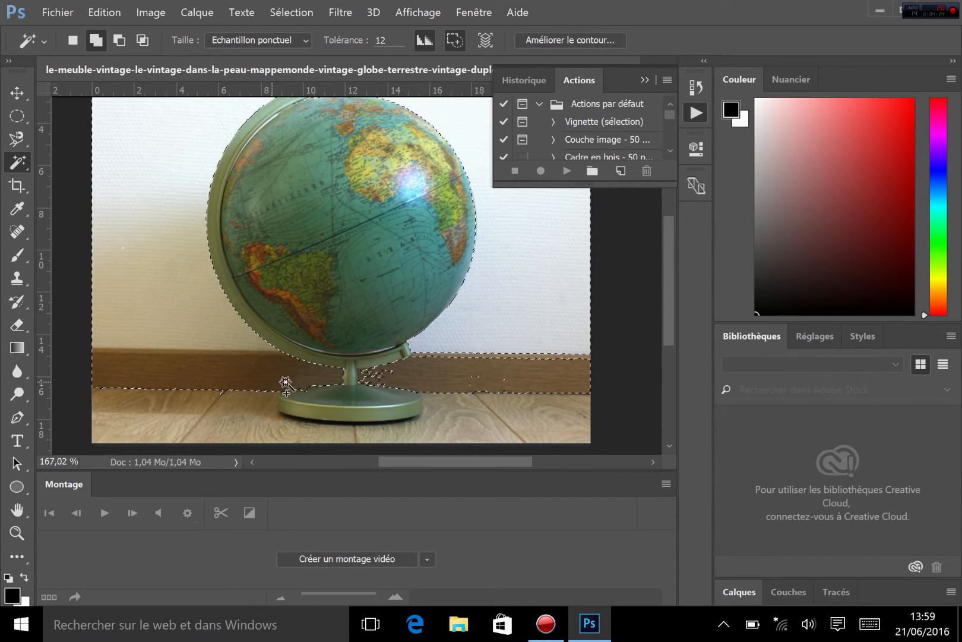
{"action": "left_click", "coordinate": [372, 378]}
- Subtract the shaded and the brighter wall areas left of the globe from the selection, and deselect everything
{"action": "left_click_drag", "start_coordinate": [487, 337], "coordinate": [511, 391]}
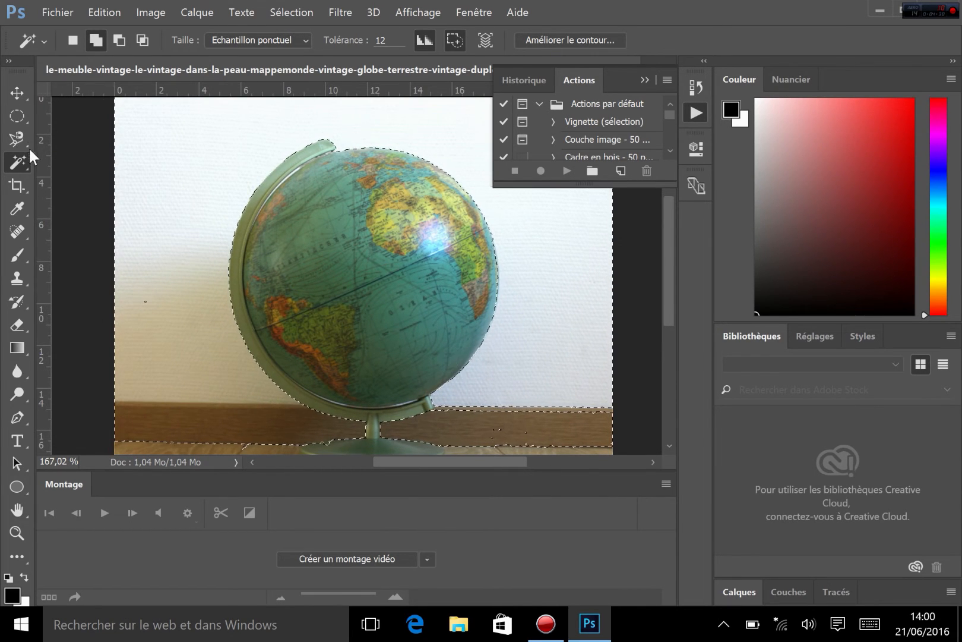
{"action": "left_click", "coordinate": [120, 40]}
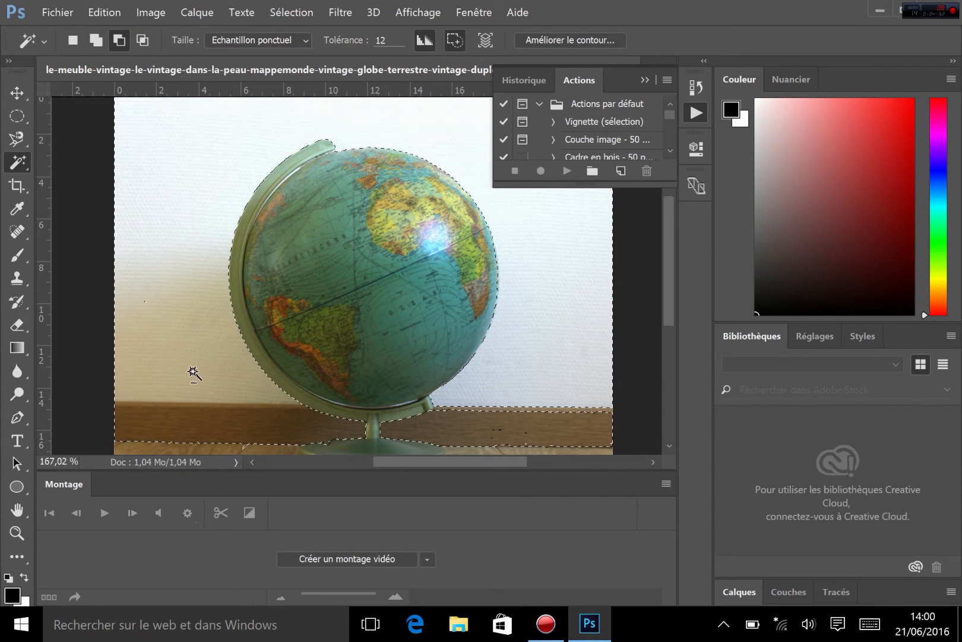
{"action": "left_click", "coordinate": [167, 332]}
{"action": "left_click", "coordinate": [174, 193]}
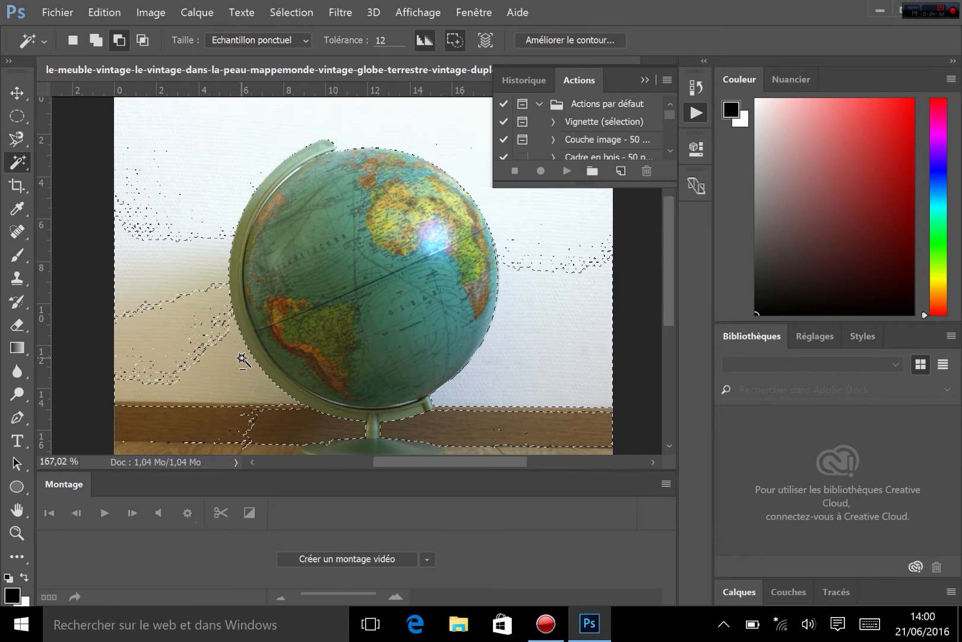
{"action": "key", "text": "ctrl+d"}
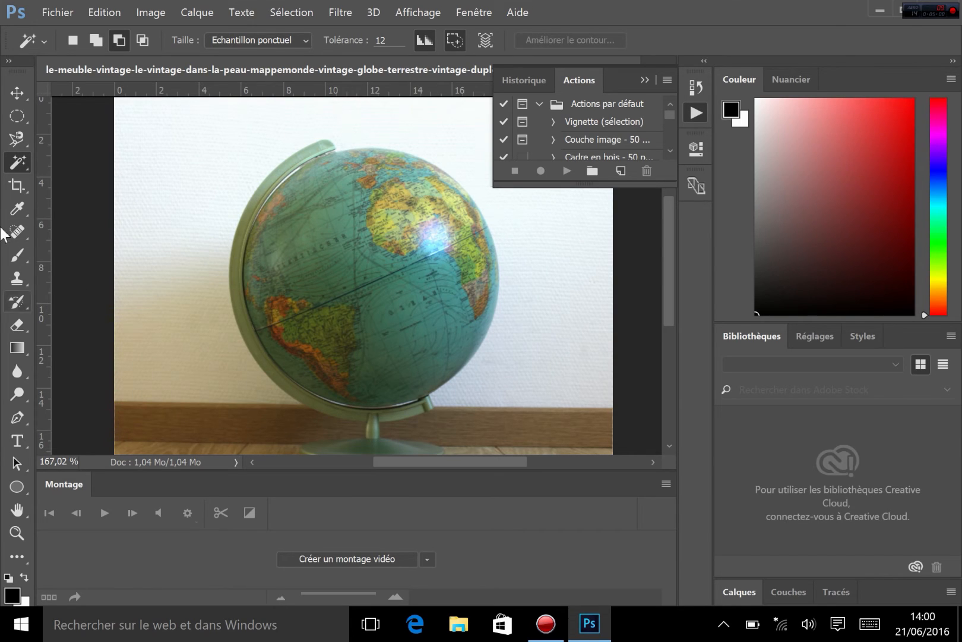
{"action": "right_click", "coordinate": [25, 162]}
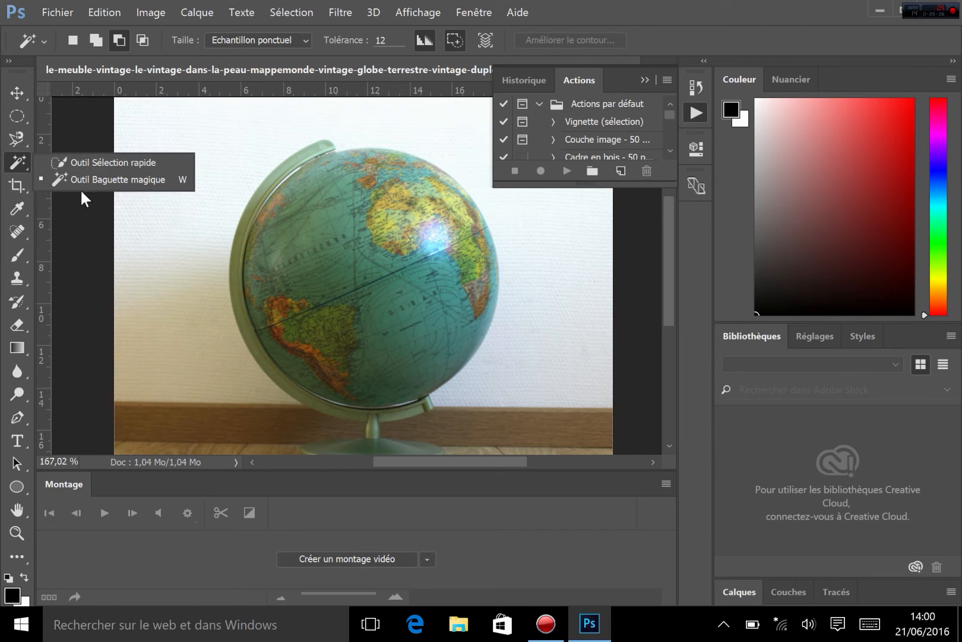
{"action": "left_click", "coordinate": [21, 160]}
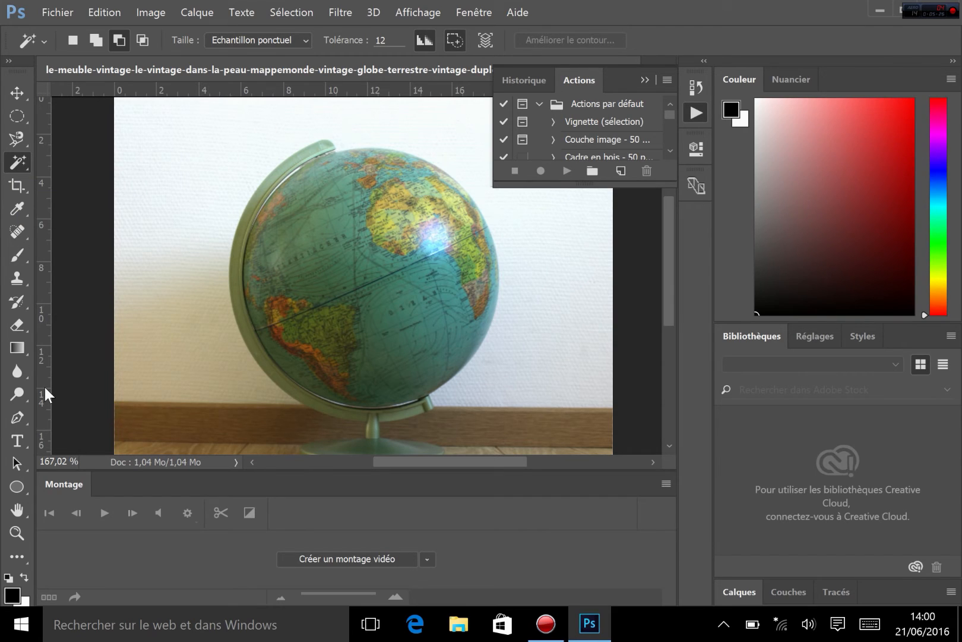
- Start a Pen tool path in Tracé mode with an anchor at the globe's top and a curved anchor on its upper right edge
{"action": "left_click", "coordinate": [16, 417]}
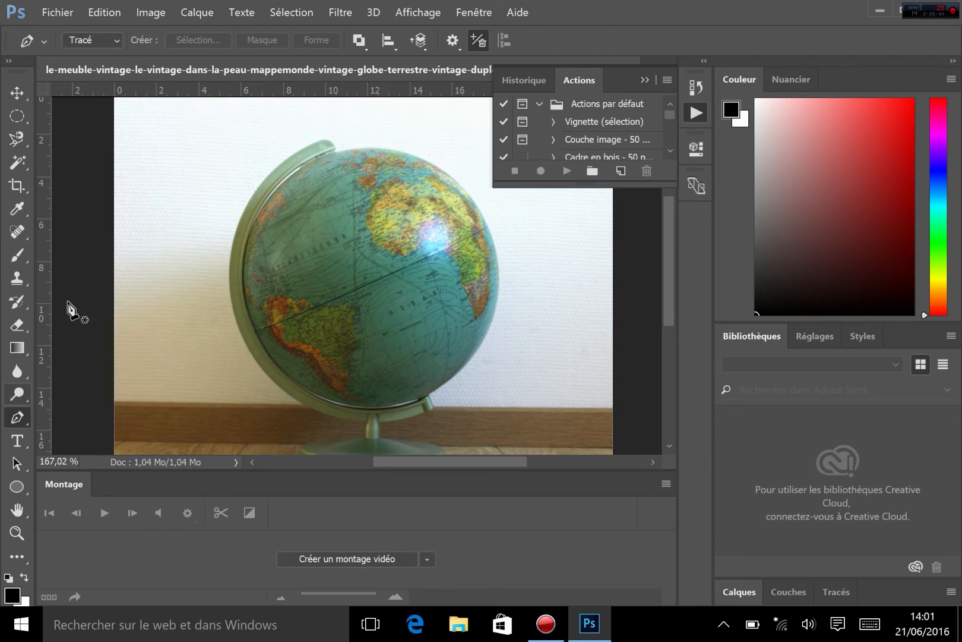
{"action": "left_click", "coordinate": [93, 39]}
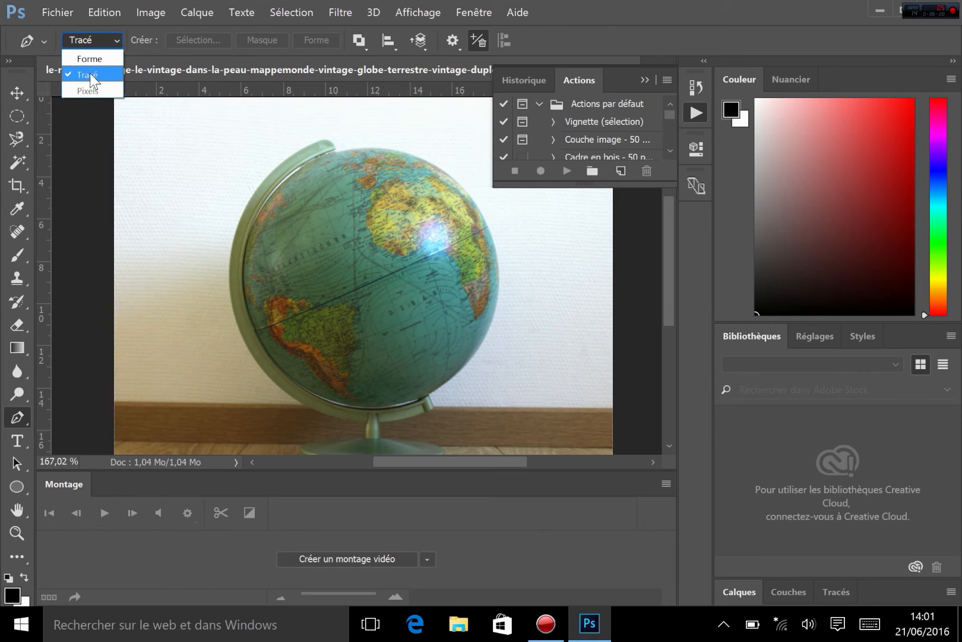
{"action": "left_click", "coordinate": [89, 73]}
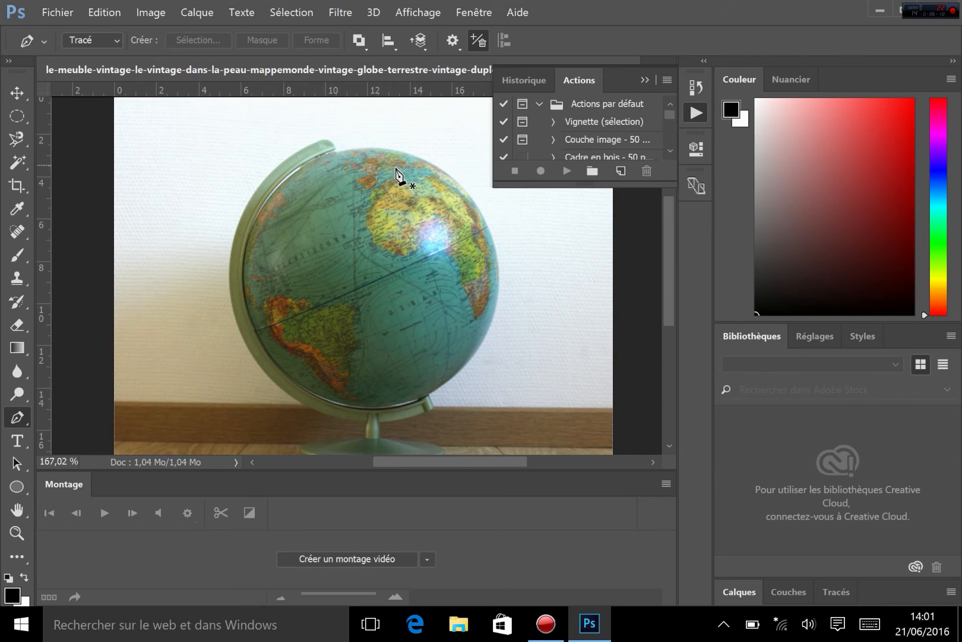
{"action": "scroll", "coordinate": [397, 172], "scroll_direction": "up", "scroll_amount": 2}
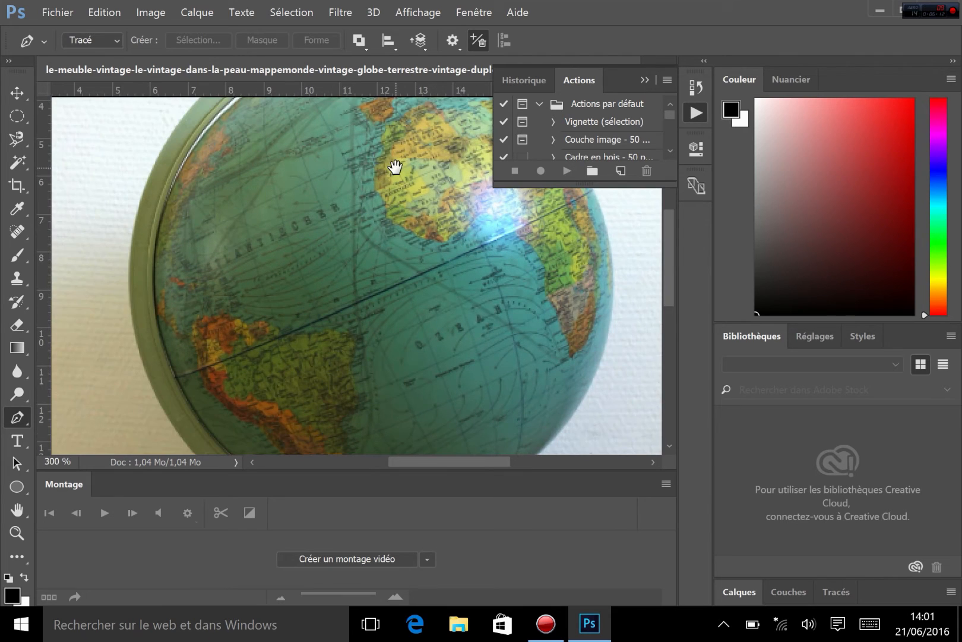
{"action": "right_click", "coordinate": [396, 168]}
{"action": "left_click", "coordinate": [310, 191]}
{"action": "left_click_drag", "start_coordinate": [370, 201], "coordinate": [383, 357]}
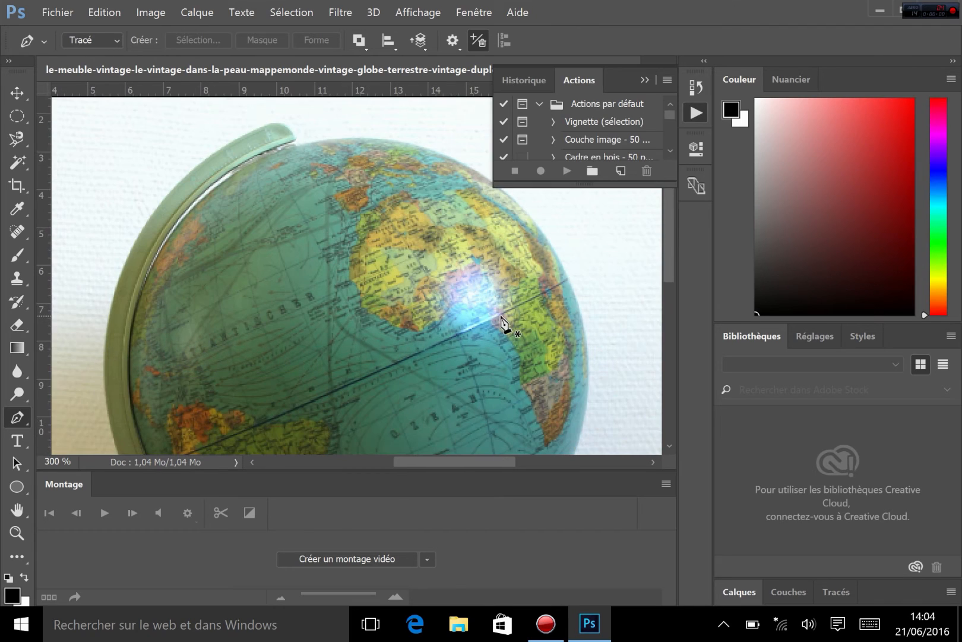
{"action": "key", "text": "ctrl+1"}
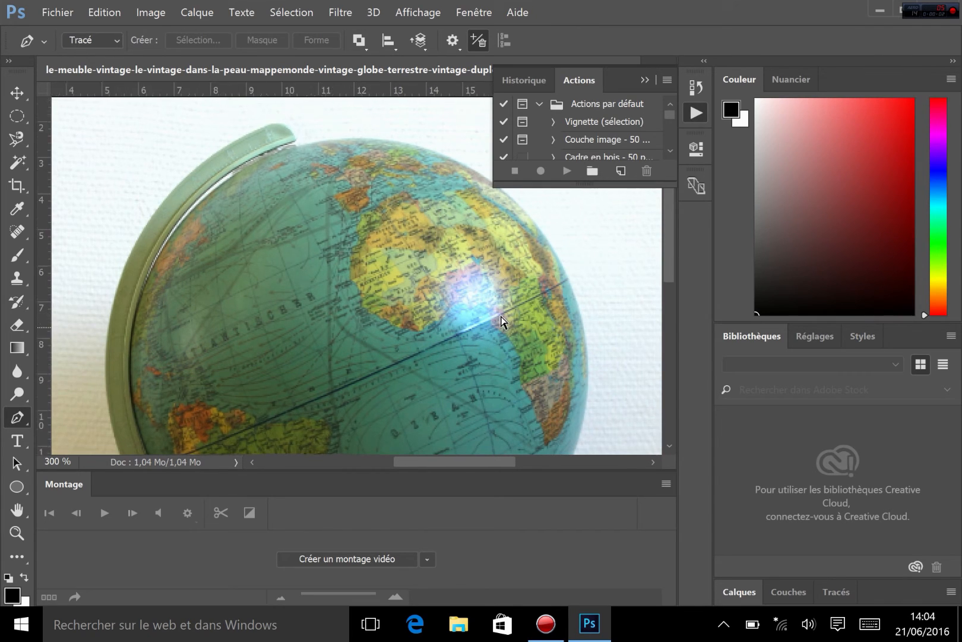
{"action": "left_click", "coordinate": [343, 190]}
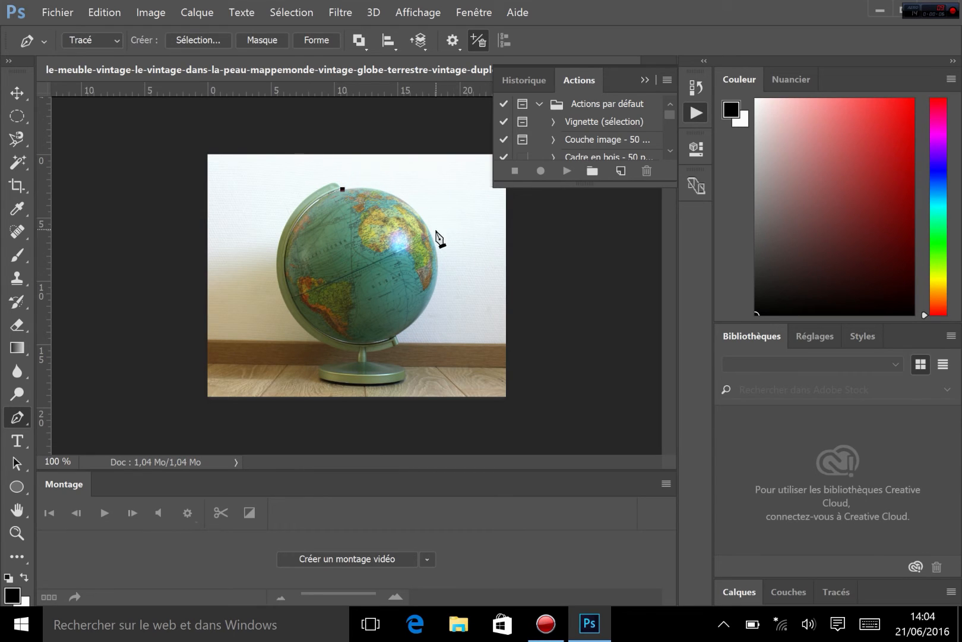
{"action": "left_click_drag", "start_coordinate": [432, 235], "coordinate": [462, 292]}
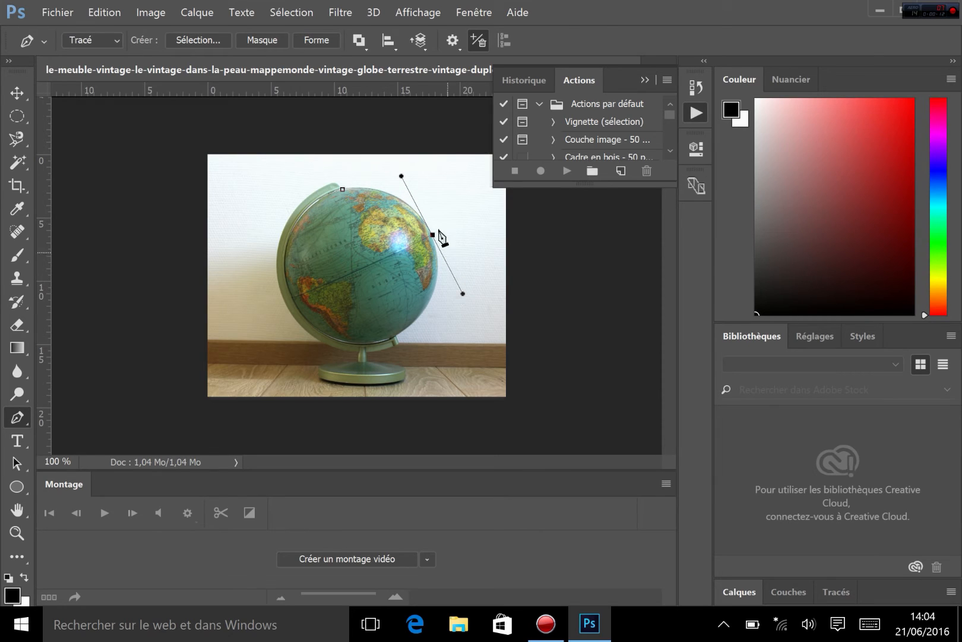
- Continue the path along the globe's bottom and left edge with curved anchors, and close it at the starting anchor on top
{"action": "left_click", "coordinate": [385, 341]}
{"action": "mouse_move", "coordinate": [376, 343]}
{"action": "left_mouse_down"}
{"action": "mouse_move", "coordinate": [355, 351]}
{"action": "mouse_move", "coordinate": [363, 346]}
{"action": "left_mouse_up"}
{"action": "left_click_drag", "start_coordinate": [294, 297], "coordinate": [272, 252]}
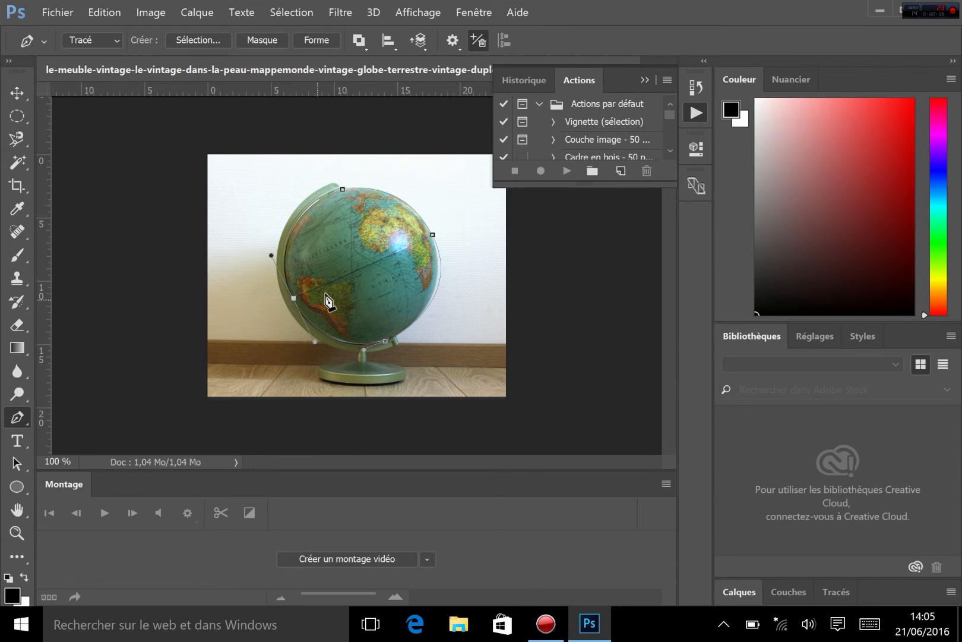
{"action": "left_click_drag", "start_coordinate": [293, 300], "coordinate": [346, 242]}
{"action": "key", "text": "ctrl+alt+z"}
{"action": "key", "text": "ctrl+alt+z"}
{"action": "left_click", "coordinate": [342, 189]}
{"action": "mouse_move", "coordinate": [383, 168]}
{"action": "left_mouse_down"}
{"action": "mouse_move", "coordinate": [402, 163]}
{"action": "mouse_move", "coordinate": [390, 165]}
{"action": "mouse_move", "coordinate": [399, 176]}
{"action": "mouse_move", "coordinate": [388, 168]}
{"action": "left_mouse_up"}
- With the Direct Selection tool, shorten the lower handle of the path's upper right anchor and nudge that anchor slightly left
{"action": "key", "text": "ctrl+plus"}
{"action": "key", "text": "ctrl+plus"}
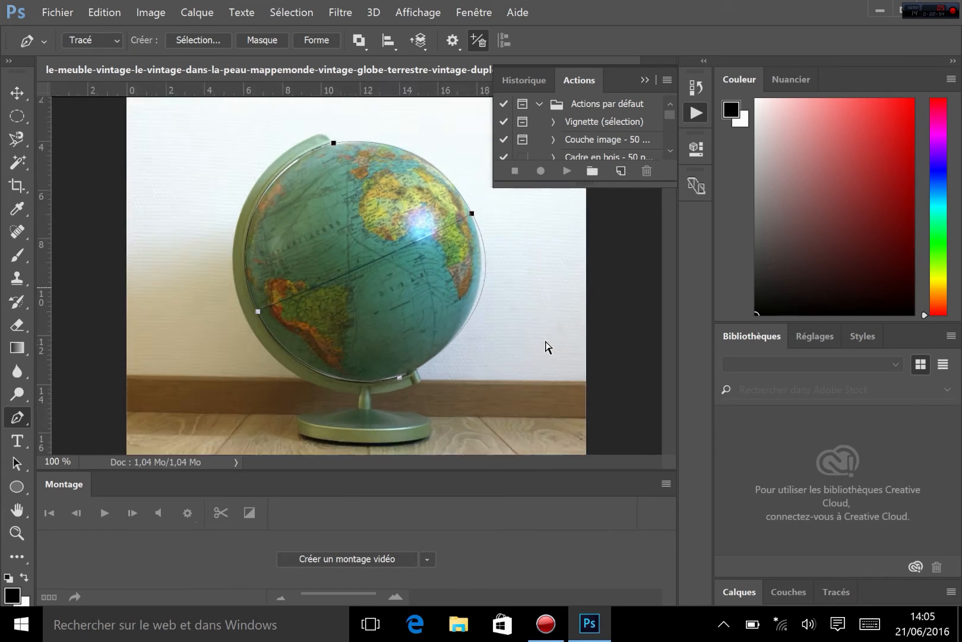
{"action": "key", "text": "space"}
{"action": "left_click_drag", "start_coordinate": [329, 271], "coordinate": [300, 374]}
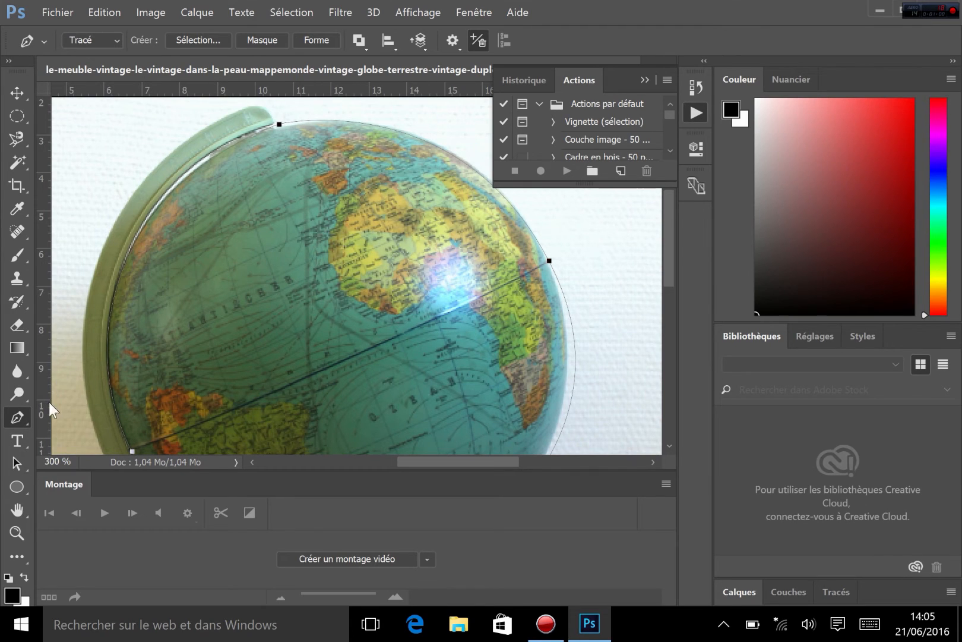
{"action": "left_click", "coordinate": [17, 464]}
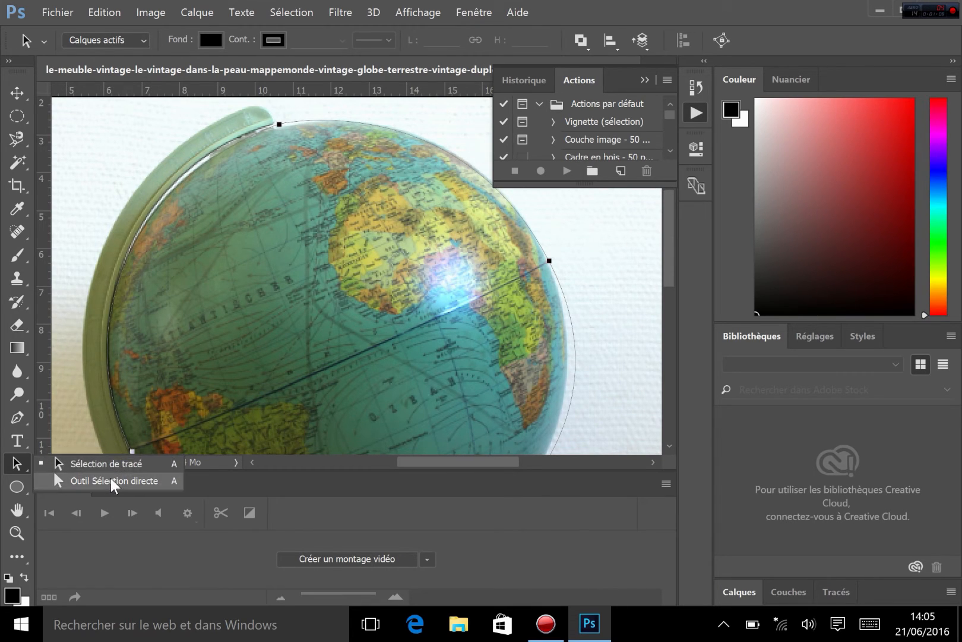
{"action": "left_click", "coordinate": [111, 479]}
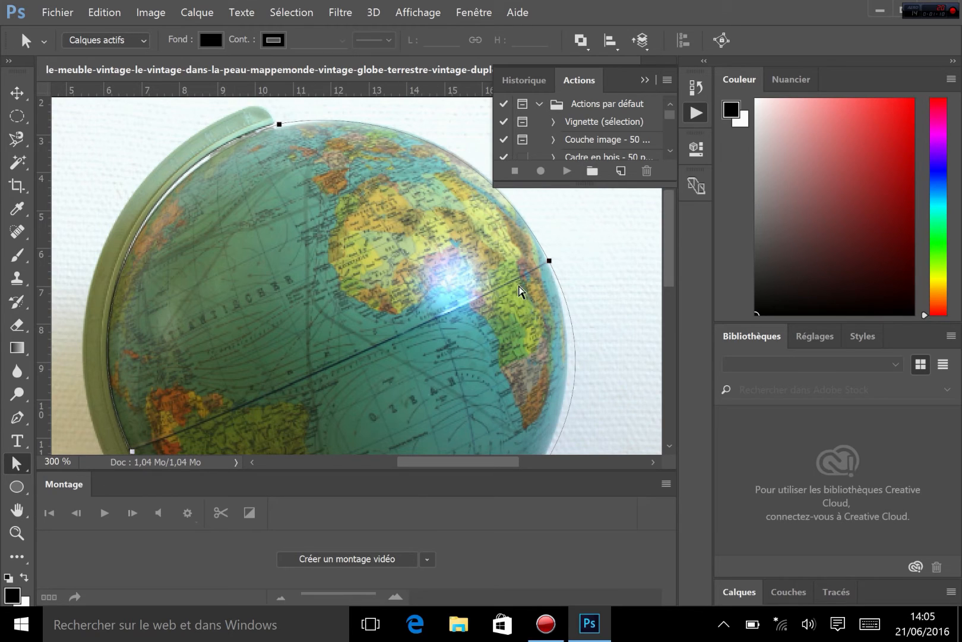
{"action": "left_click", "coordinate": [573, 240]}
{"action": "left_click", "coordinate": [548, 265]}
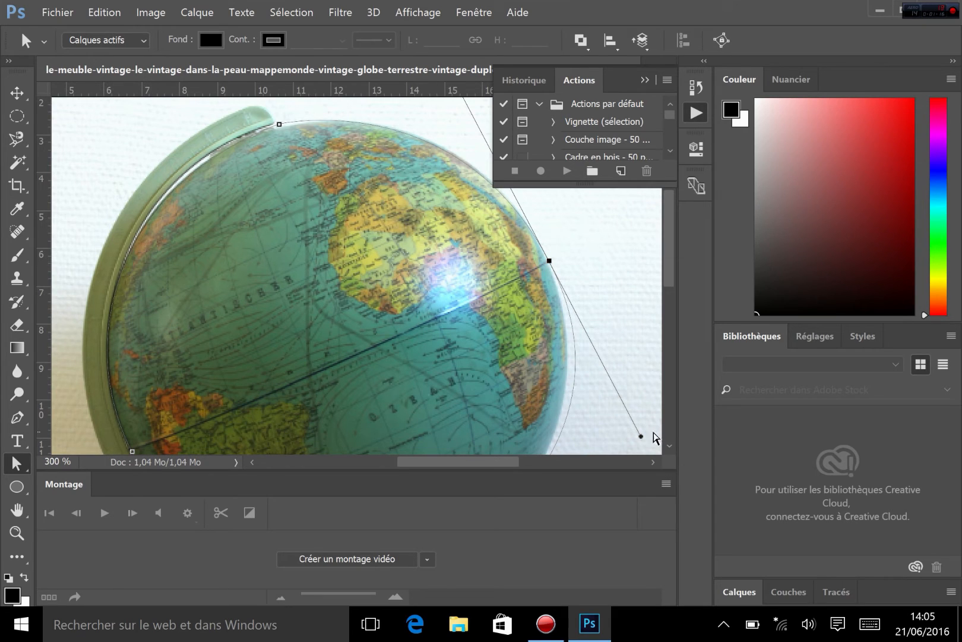
{"action": "left_click_drag", "start_coordinate": [642, 437], "coordinate": [619, 394]}
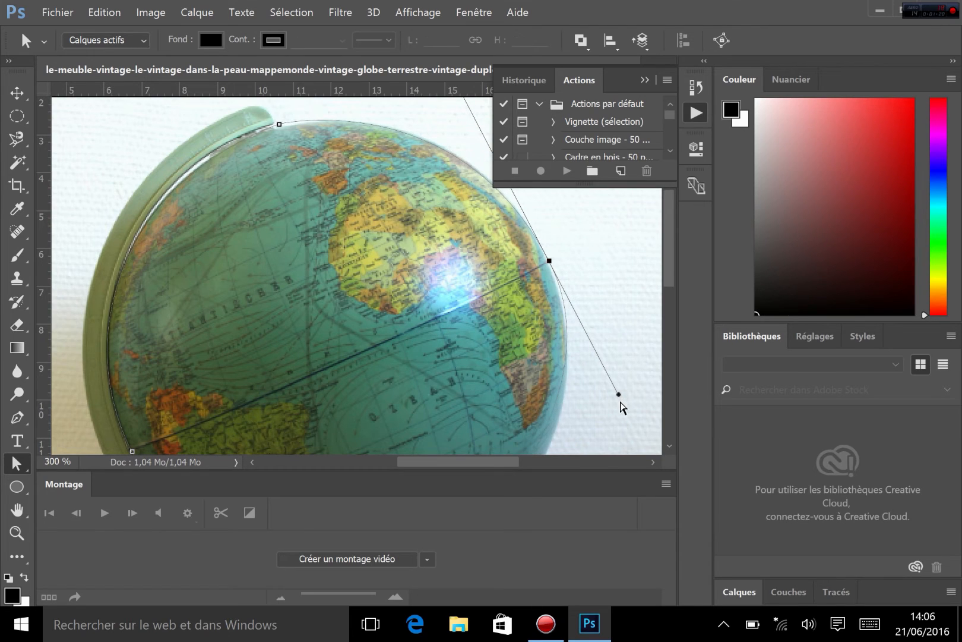
{"action": "key", "text": "Left"}
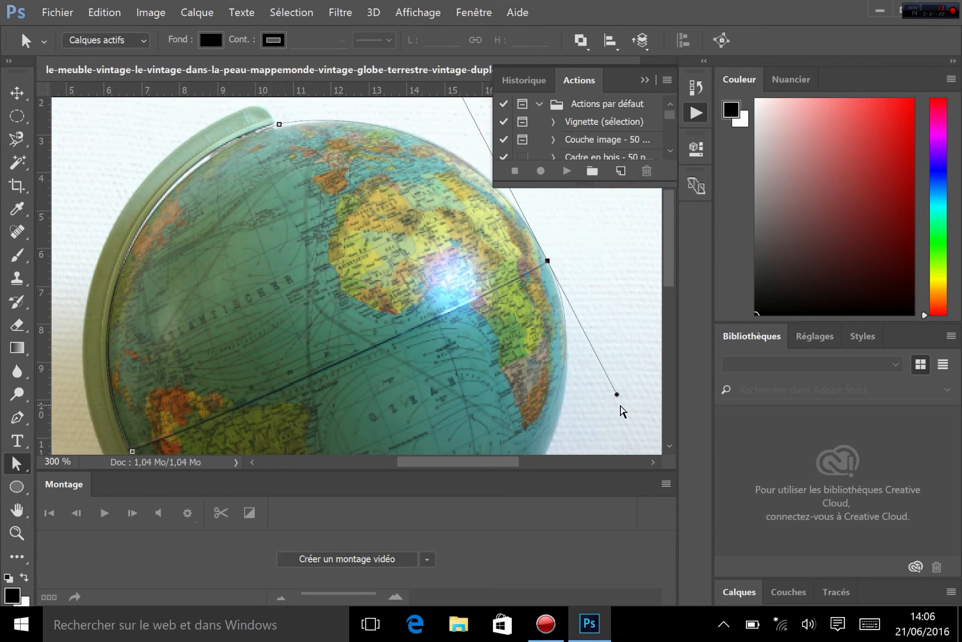
- Fit the path to the globe's lower edge by moving the bottom anchor up and to the right and adjusting its handles
{"action": "scroll", "coordinate": [428, 252], "scroll_direction": "down", "scroll_amount": 5}
{"action": "scroll", "coordinate": [428, 251], "scroll_direction": "right", "scroll_amount": 2}
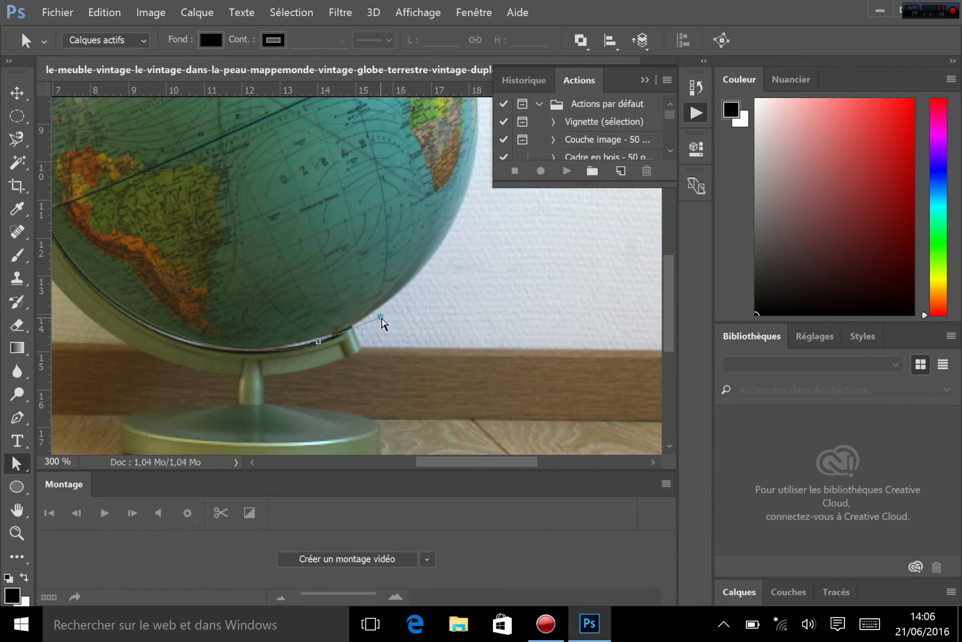
{"action": "left_click_drag", "start_coordinate": [382, 319], "coordinate": [418, 306]}
{"action": "left_click_drag", "start_coordinate": [319, 341], "coordinate": [348, 326]}
{"action": "key", "text": "Home"}
{"action": "left_click_drag", "start_coordinate": [421, 343], "coordinate": [122, 199]}
{"action": "left_click_drag", "start_coordinate": [345, 303], "coordinate": [258, 193]}
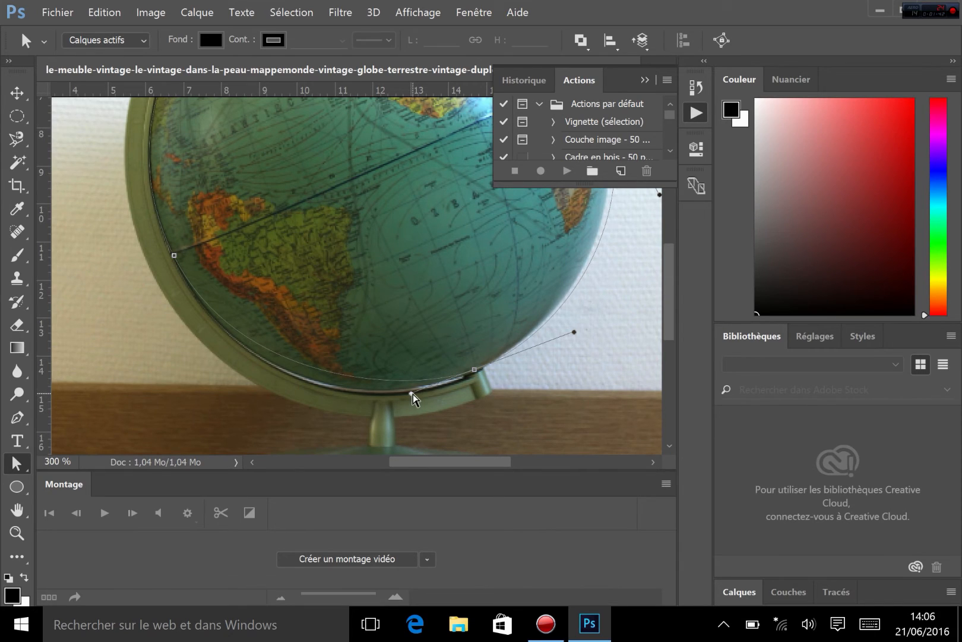
{"action": "left_click_drag", "start_coordinate": [411, 392], "coordinate": [370, 421]}
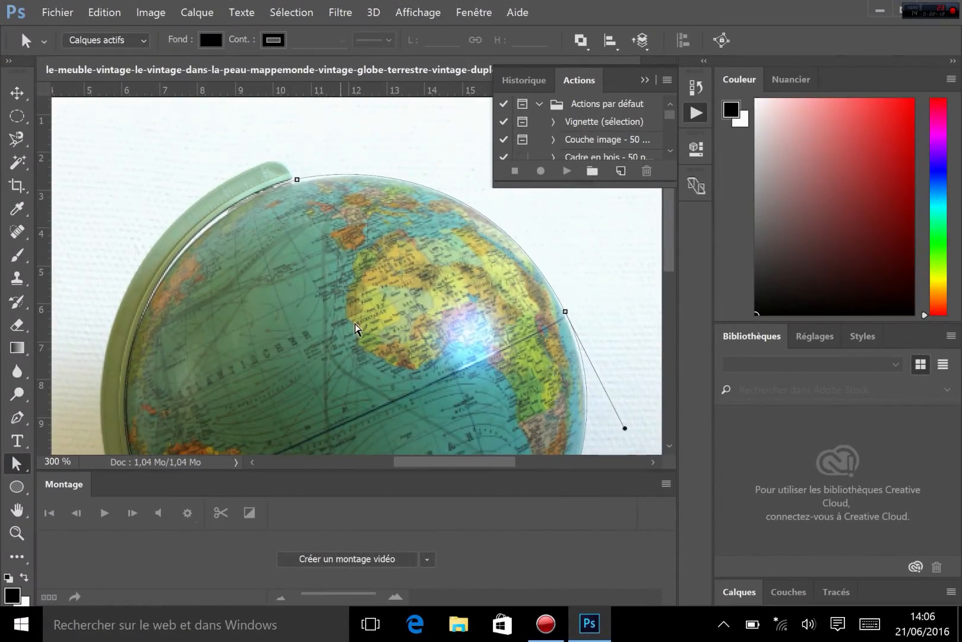
- Load the work path around the globe as a selection and hide the path
{"action": "key", "text": "ctrl+1"}
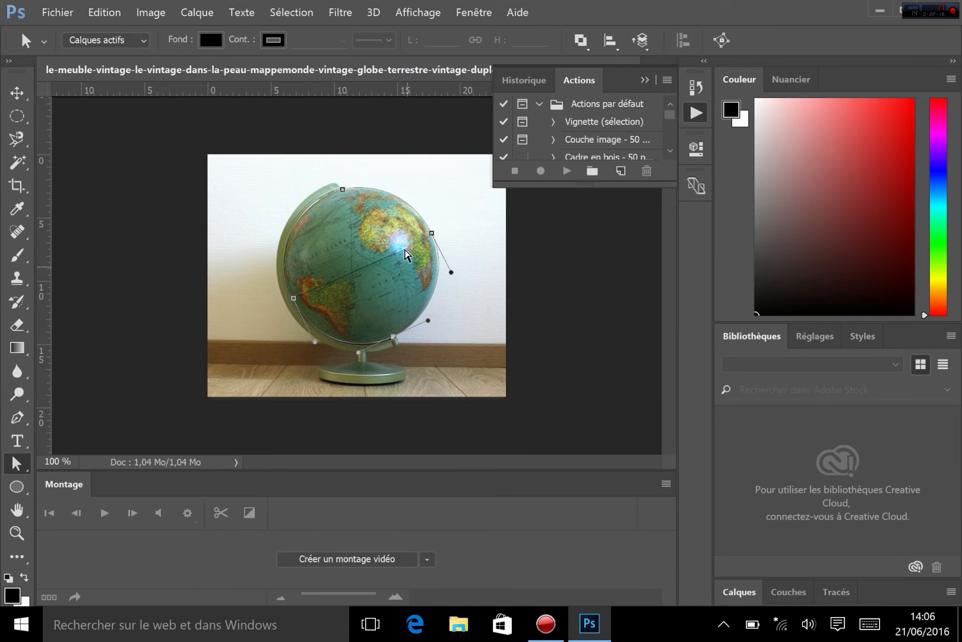
{"action": "right_click", "coordinate": [433, 295]}
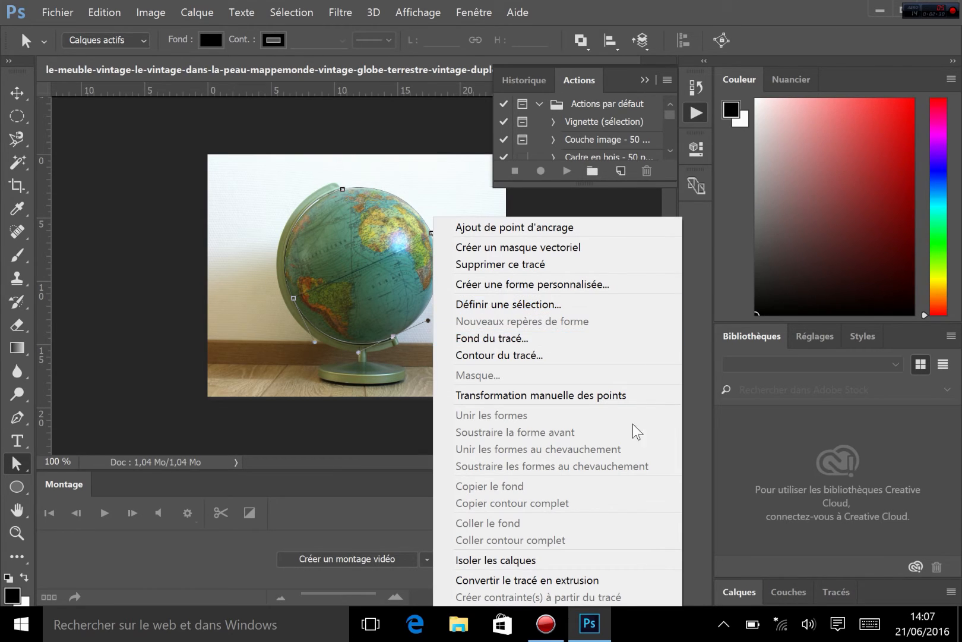
{"action": "left_click", "coordinate": [821, 461]}
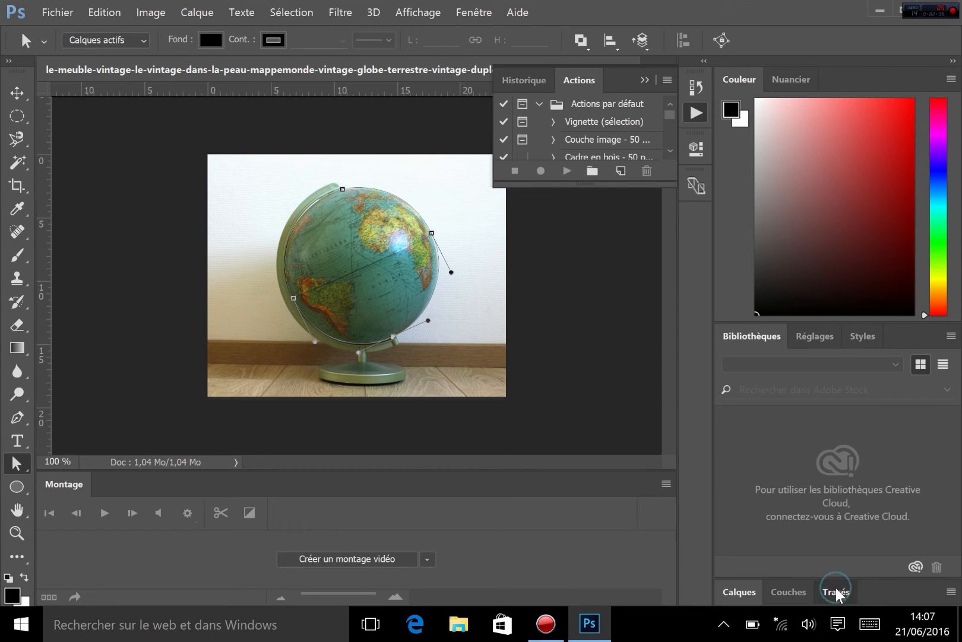
{"action": "left_click", "coordinate": [836, 592]}
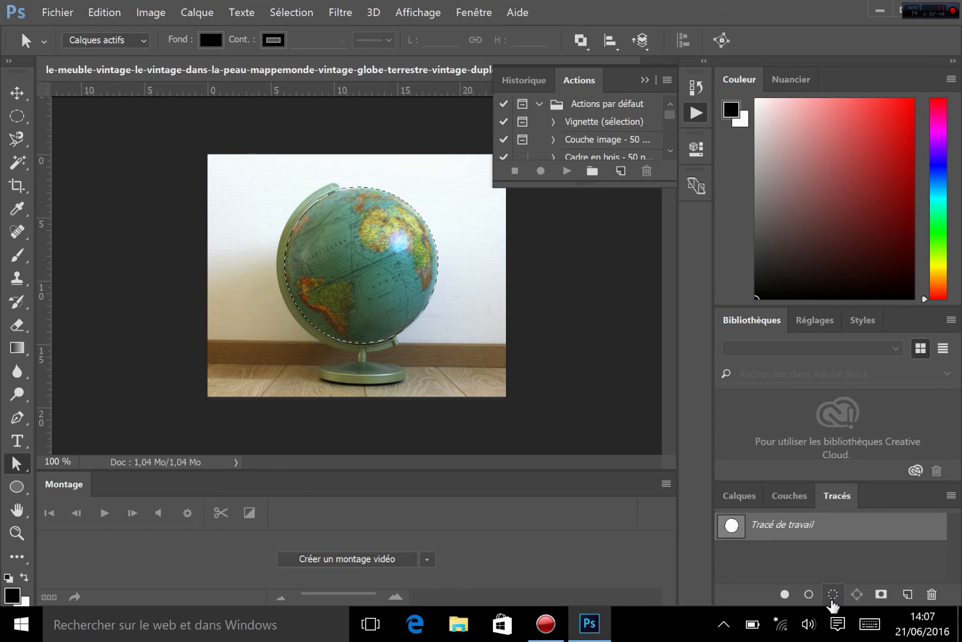
{"action": "left_click", "coordinate": [833, 603]}
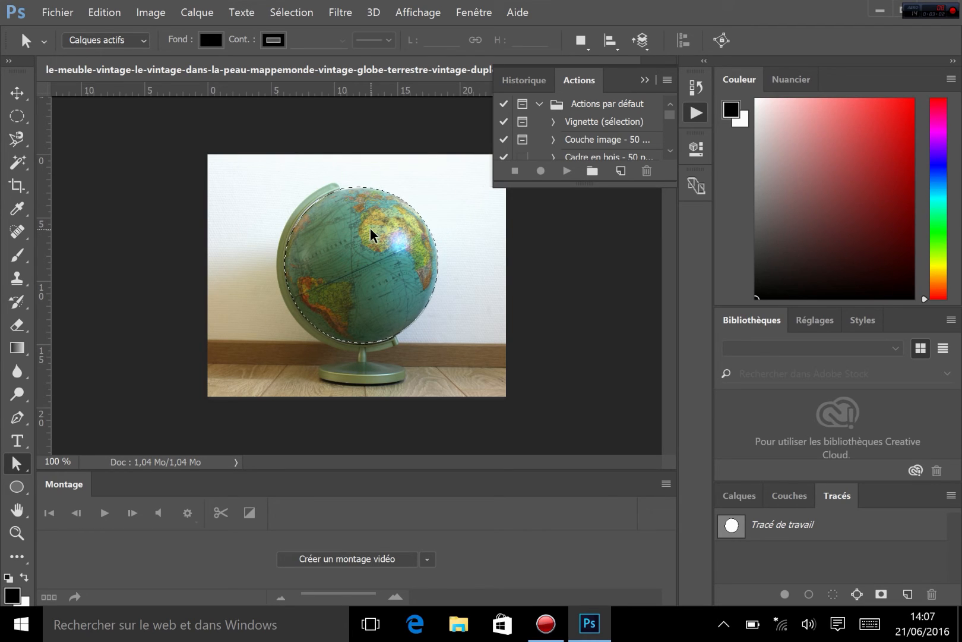
- Deselect the globe and open the Jennifer Lawrence portrait with the light blue background
{"action": "key", "text": "ctrl+d"}
{"action": "left_click", "coordinate": [742, 497]}
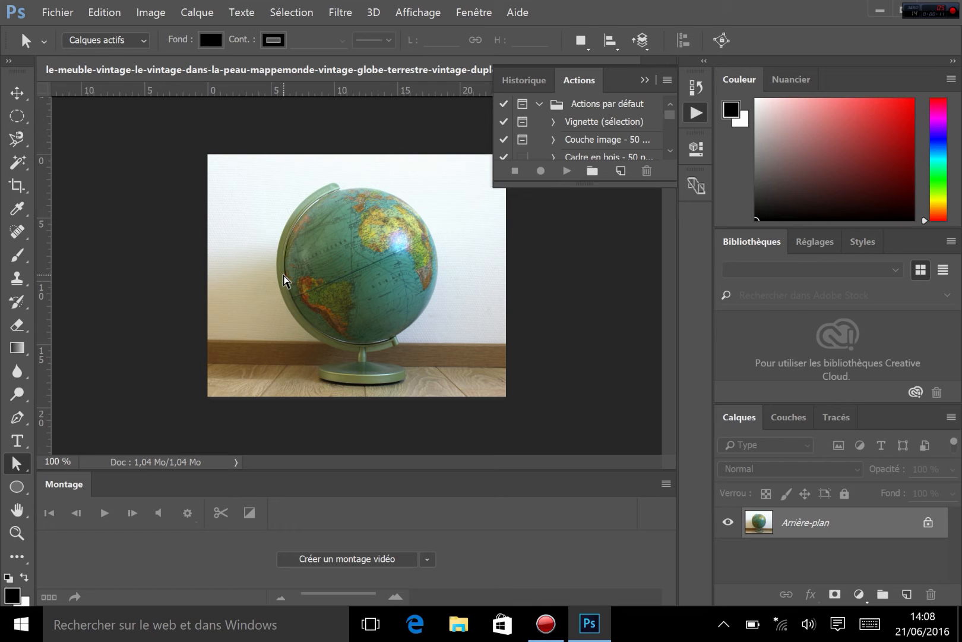
{"action": "key", "text": "ctrl+o"}
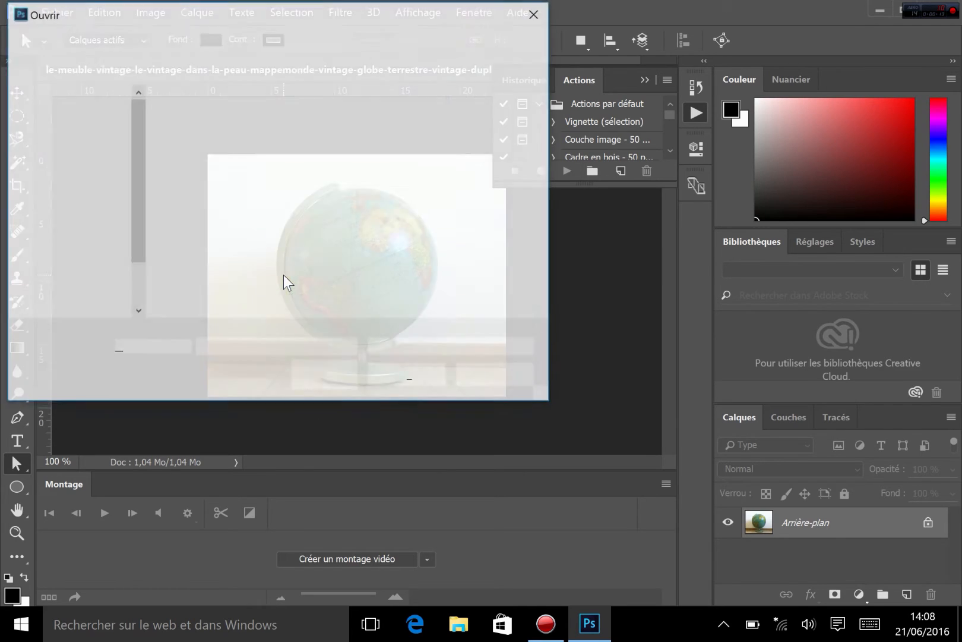
{"action": "double_click", "coordinate": [230, 150]}
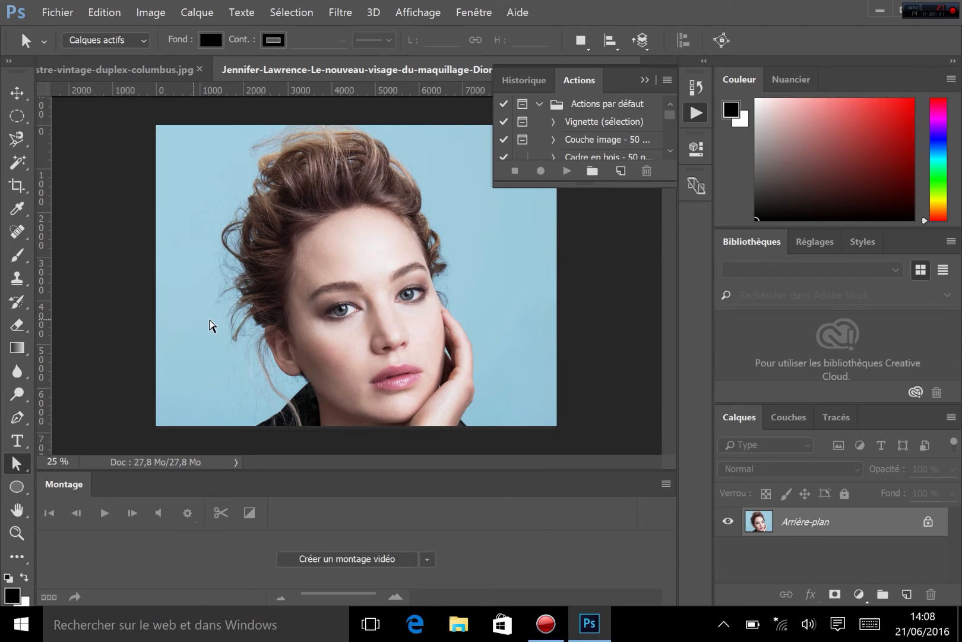
- Select the light blue background around the woman with the Magic Wand at tolerance 12, including the patches beside her hair and ear
{"action": "left_click", "coordinate": [18, 163]}
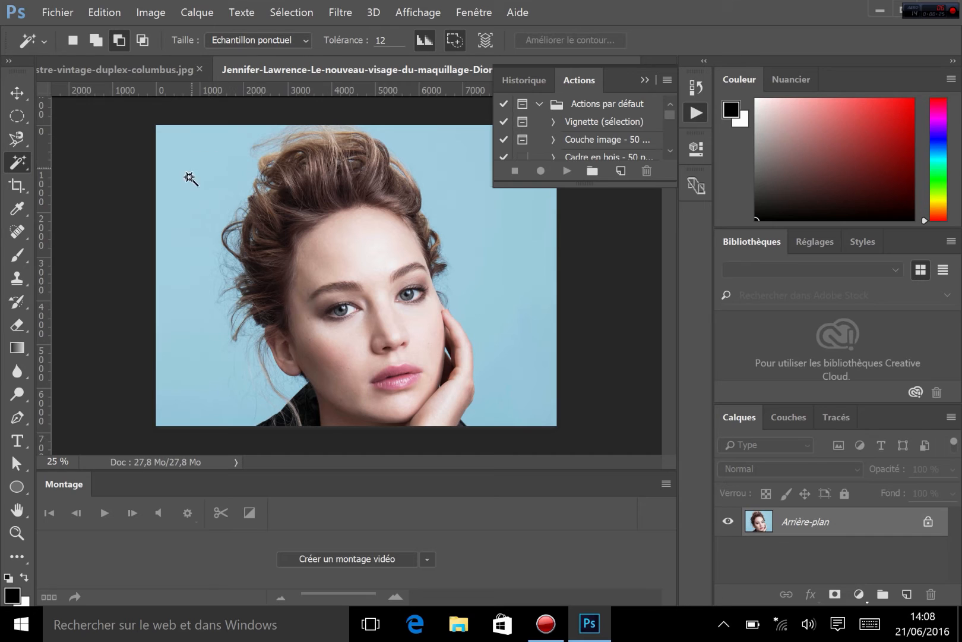
{"action": "left_click", "coordinate": [201, 191]}
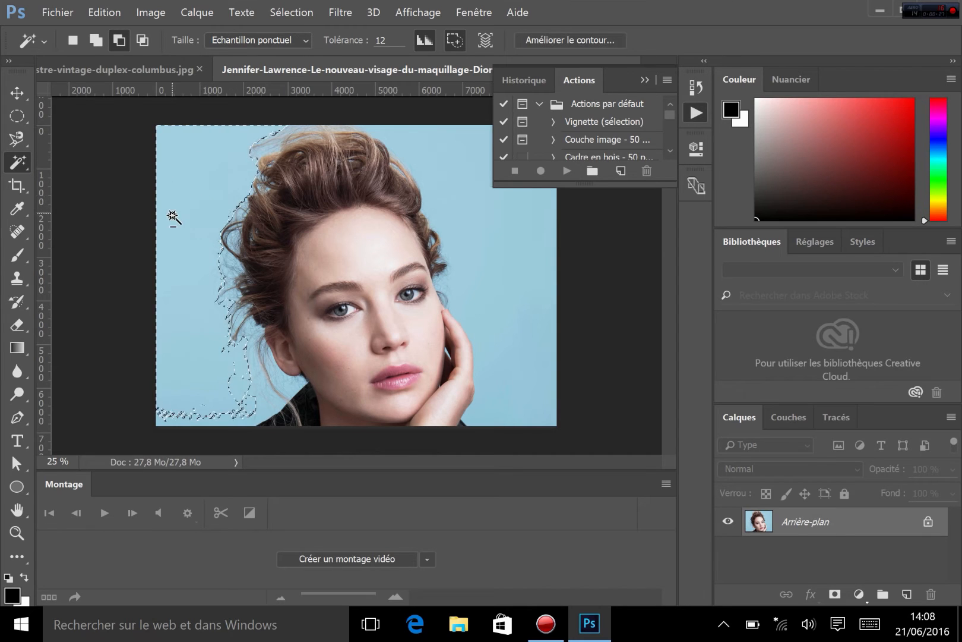
{"action": "left_click", "coordinate": [181, 416], "text": "shift"}
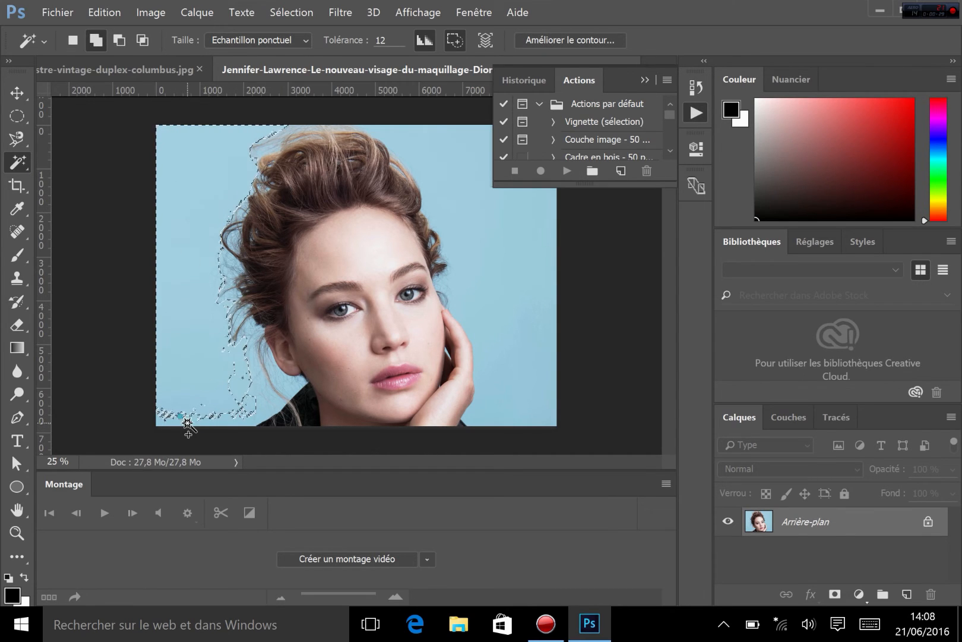
{"action": "left_click", "coordinate": [512, 278]}
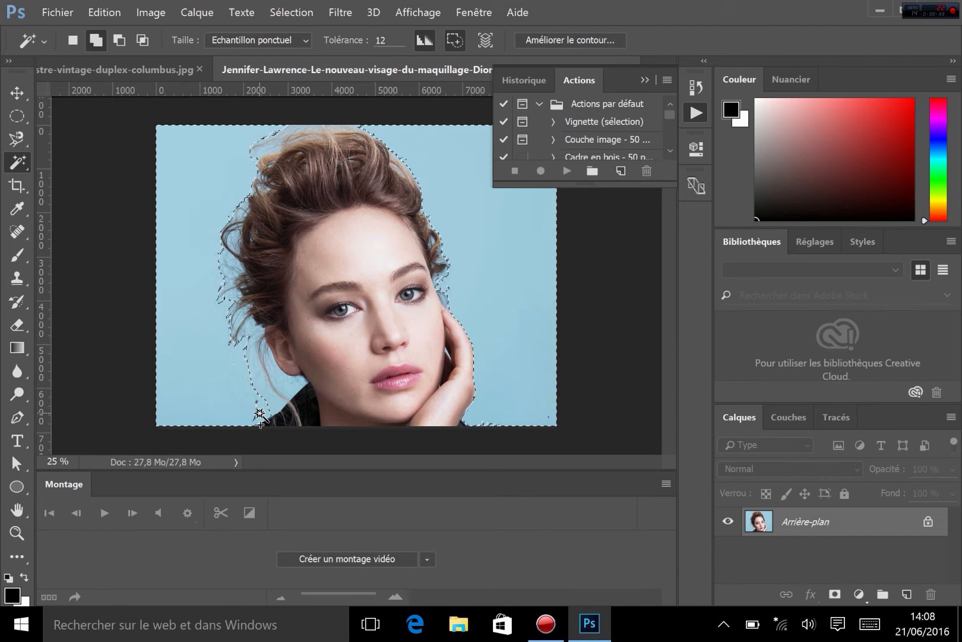
{"action": "left_click", "coordinate": [255, 374]}
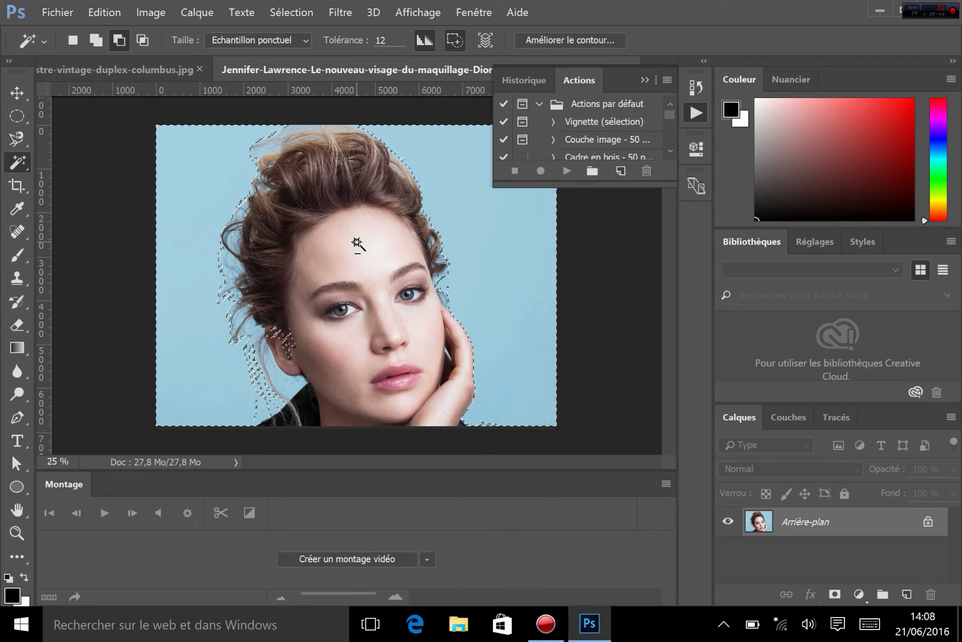
- Invert the background selection to cover the woman, and clear the selection
{"action": "left_click", "coordinate": [289, 13]}
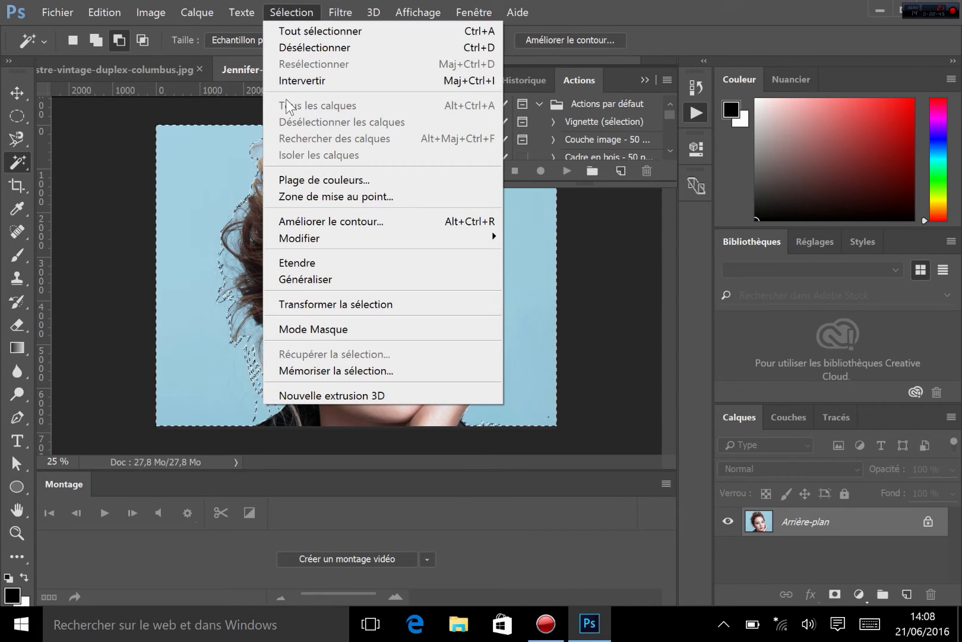
{"action": "left_click", "coordinate": [462, 84]}
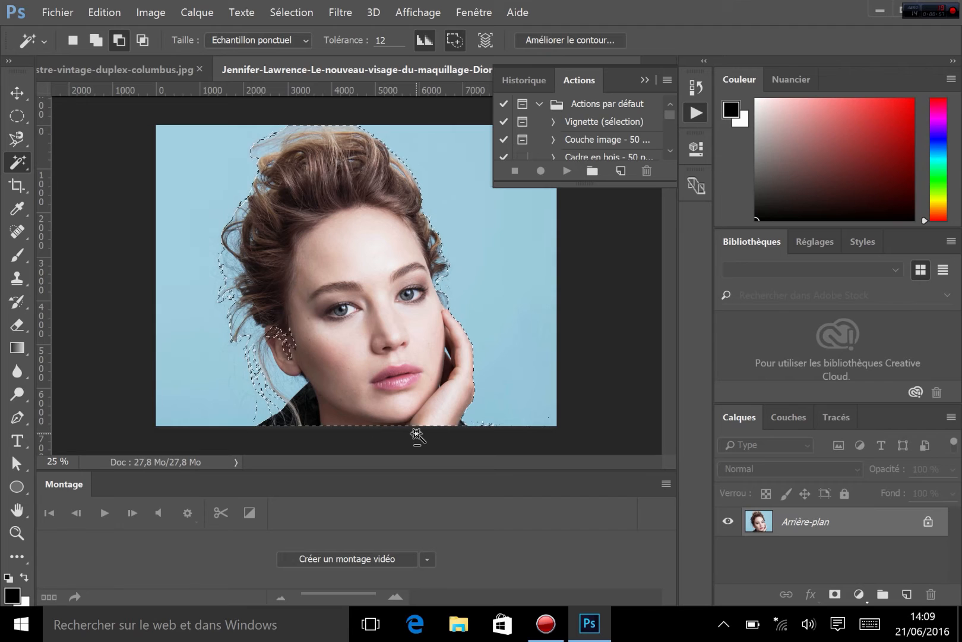
{"action": "key", "text": "ctrl+d"}
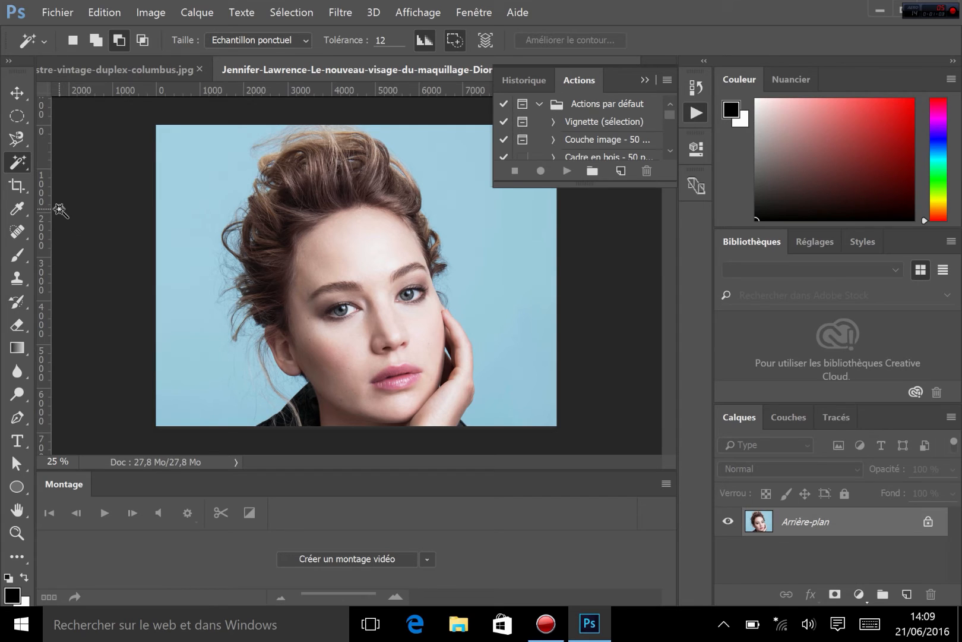
- Scribble in black across the woman's forehead and nose with the 13 px Brush, and undo the stroke
{"action": "left_click", "coordinate": [18, 255]}
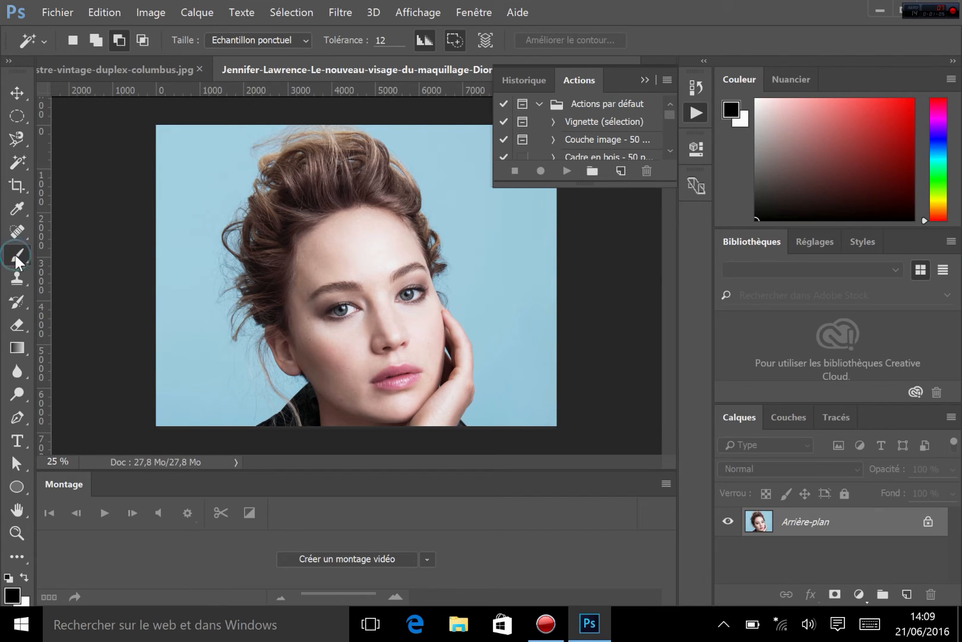
{"action": "left_click", "coordinate": [60, 255]}
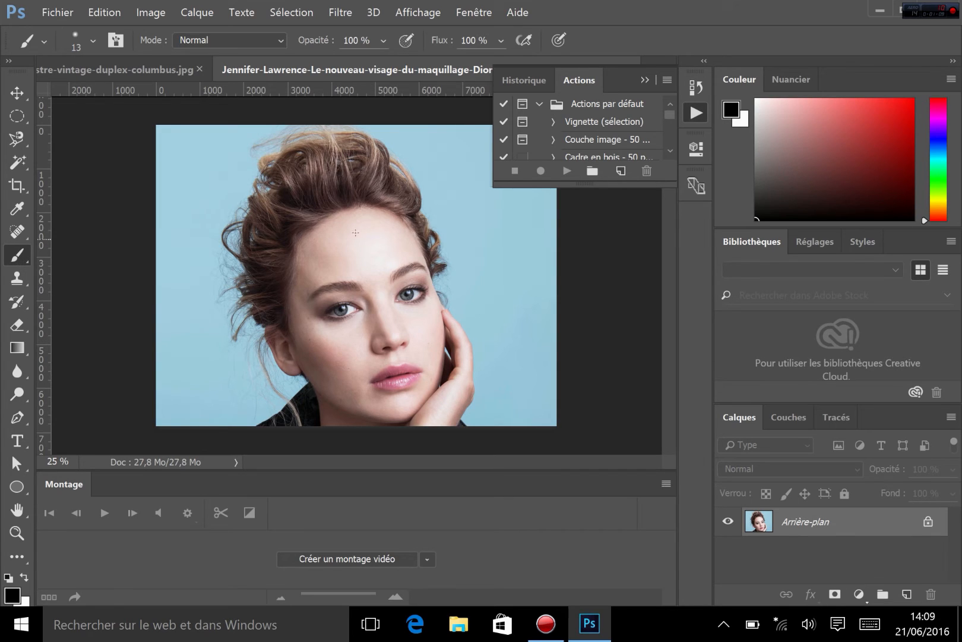
{"action": "mouse_move", "coordinate": [369, 239]}
{"action": "left_mouse_down"}
{"action": "mouse_move", "coordinate": [335, 268]}
{"action": "mouse_move", "coordinate": [351, 244]}
{"action": "mouse_move", "coordinate": [367, 279]}
{"action": "mouse_move", "coordinate": [375, 348]}
{"action": "mouse_move", "coordinate": [397, 351]}
{"action": "left_mouse_up"}
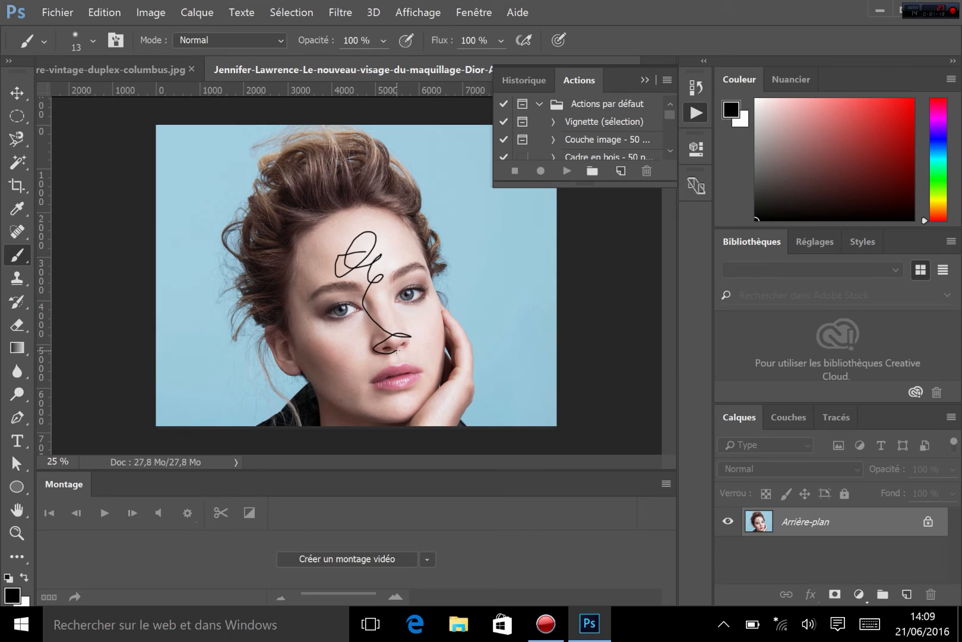
{"action": "key", "text": "ctrl+z"}
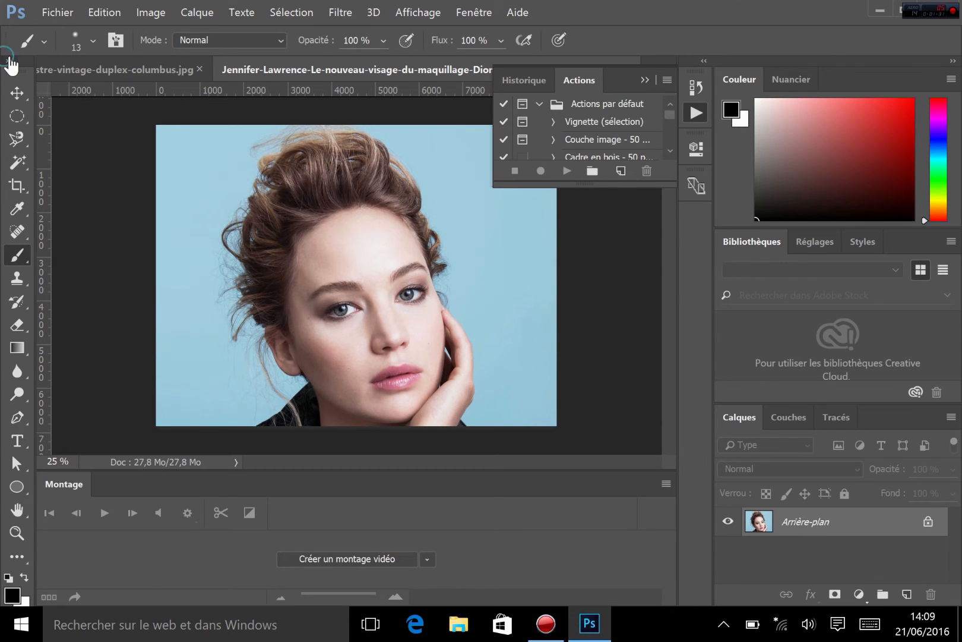
- Turn on Quick Mask mode and scribble over the woman's forehead, eye and nose with the 13 px brush
{"action": "left_click", "coordinate": [10, 60]}
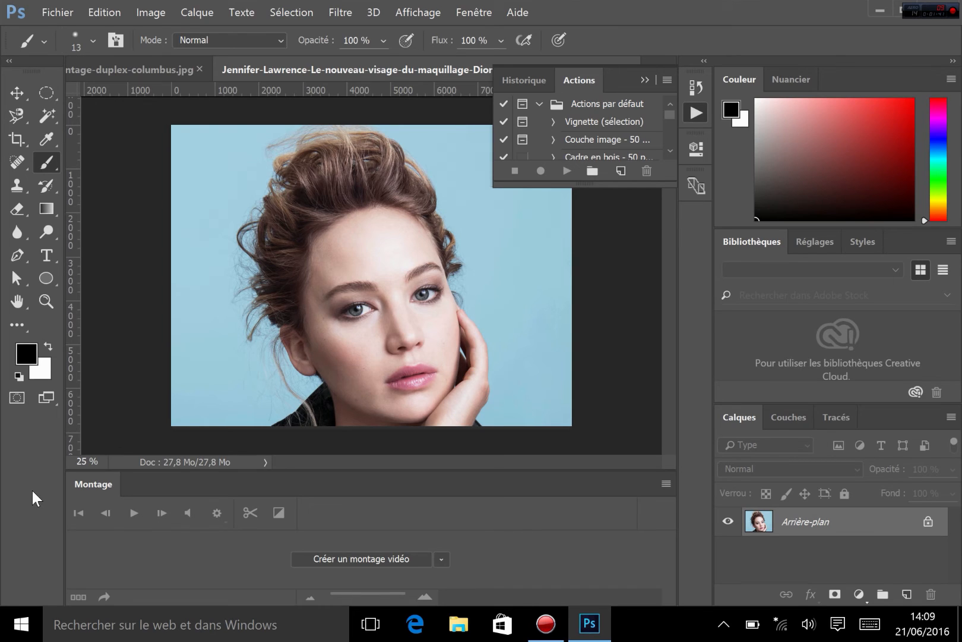
{"action": "left_click", "coordinate": [17, 400]}
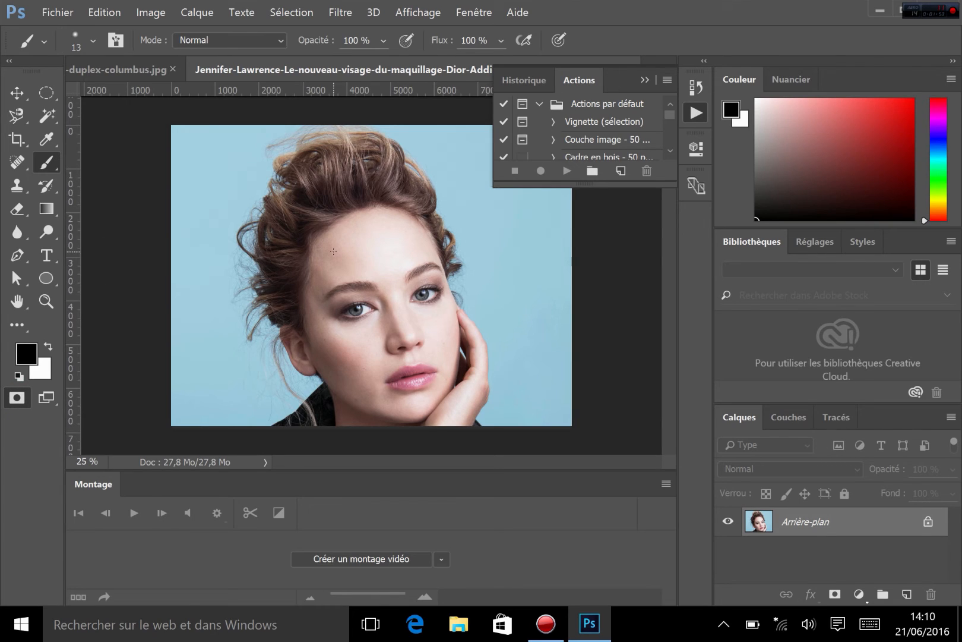
{"action": "mouse_move", "coordinate": [364, 259]}
{"action": "left_mouse_down"}
{"action": "mouse_move", "coordinate": [402, 238]}
{"action": "mouse_move", "coordinate": [379, 243]}
{"action": "mouse_move", "coordinate": [366, 276]}
{"action": "mouse_move", "coordinate": [364, 235]}
{"action": "mouse_move", "coordinate": [405, 267]}
{"action": "mouse_move", "coordinate": [402, 282]}
{"action": "mouse_move", "coordinate": [386, 271]}
{"action": "mouse_move", "coordinate": [404, 235]}
{"action": "mouse_move", "coordinate": [369, 255]}
{"action": "left_mouse_up"}
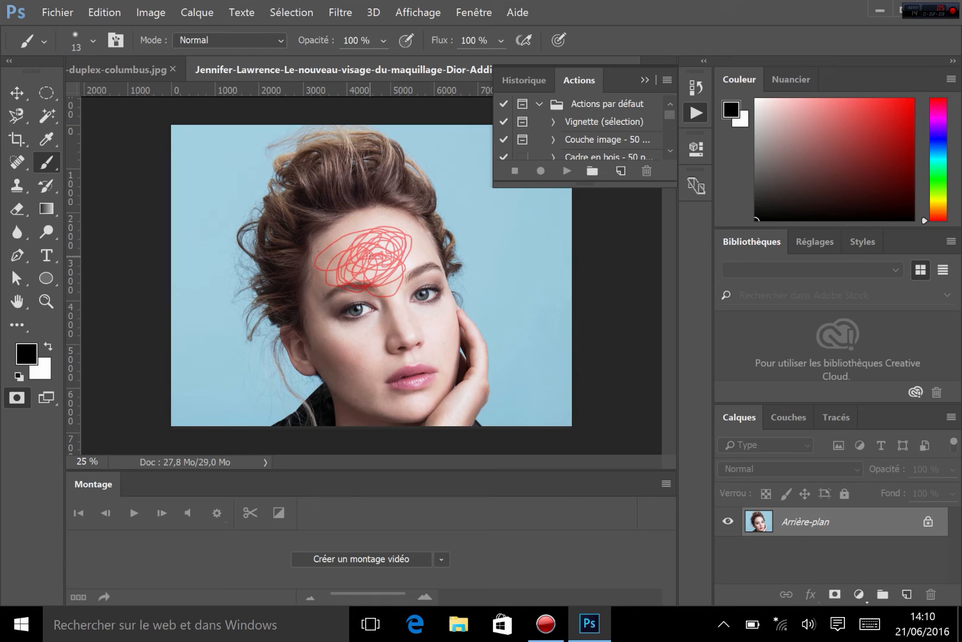
{"action": "mouse_move", "coordinate": [351, 244]}
{"action": "left_mouse_down"}
{"action": "mouse_move", "coordinate": [331, 238]}
{"action": "mouse_move", "coordinate": [333, 216]}
{"action": "mouse_move", "coordinate": [379, 205]}
{"action": "mouse_move", "coordinate": [350, 271]}
{"action": "mouse_move", "coordinate": [359, 303]}
{"action": "mouse_move", "coordinate": [394, 321]}
{"action": "left_mouse_up"}
- Enlarge the soft brush to 491 px and paint a dab and a broad mask stroke on the background beside the hand
{"action": "left_click", "coordinate": [92, 41]}
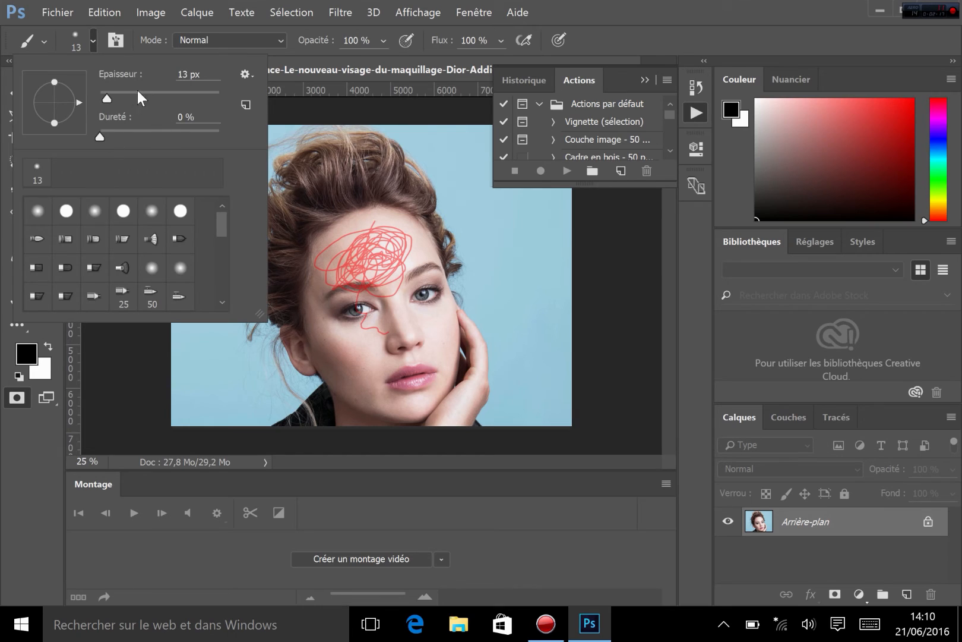
{"action": "left_click_drag", "start_coordinate": [107, 94], "coordinate": [132, 96]}
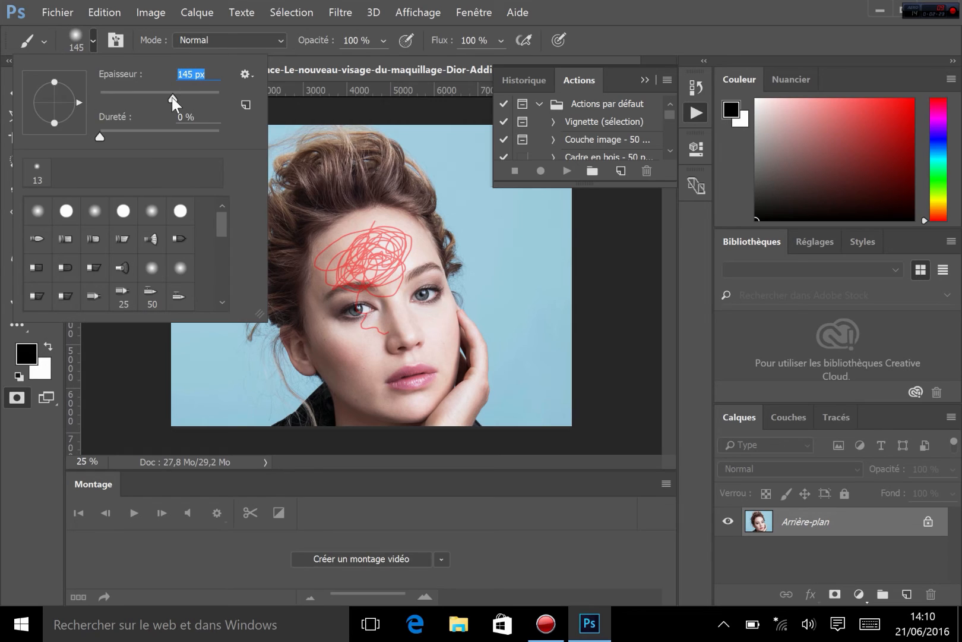
{"action": "left_click_drag", "start_coordinate": [185, 102], "coordinate": [187, 96]}
{"action": "left_click", "coordinate": [493, 241]}
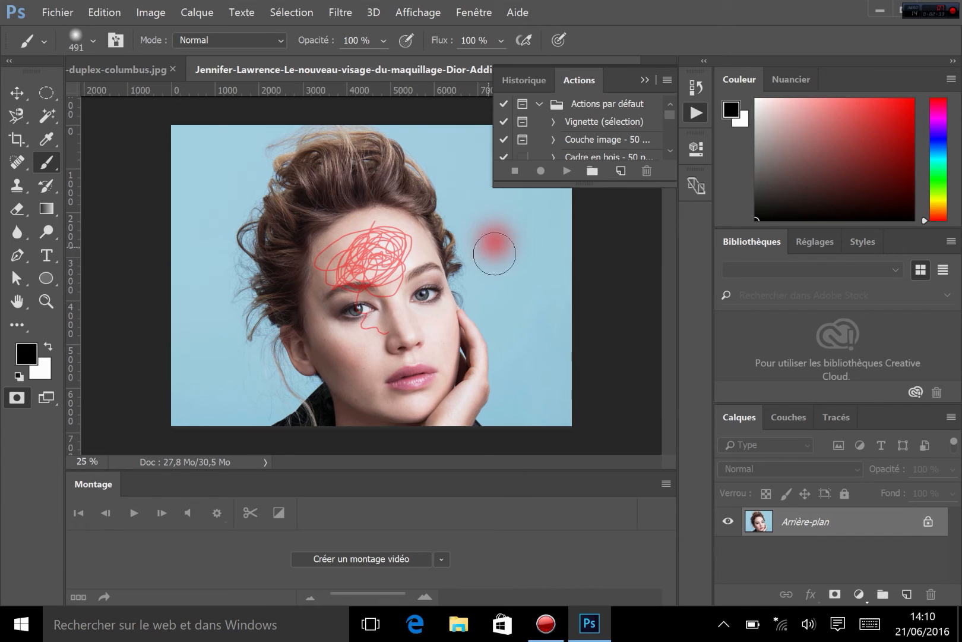
{"action": "mouse_move", "coordinate": [481, 284]}
{"action": "left_mouse_down"}
{"action": "mouse_move", "coordinate": [531, 382]}
{"action": "mouse_move", "coordinate": [530, 274]}
{"action": "left_mouse_up"}
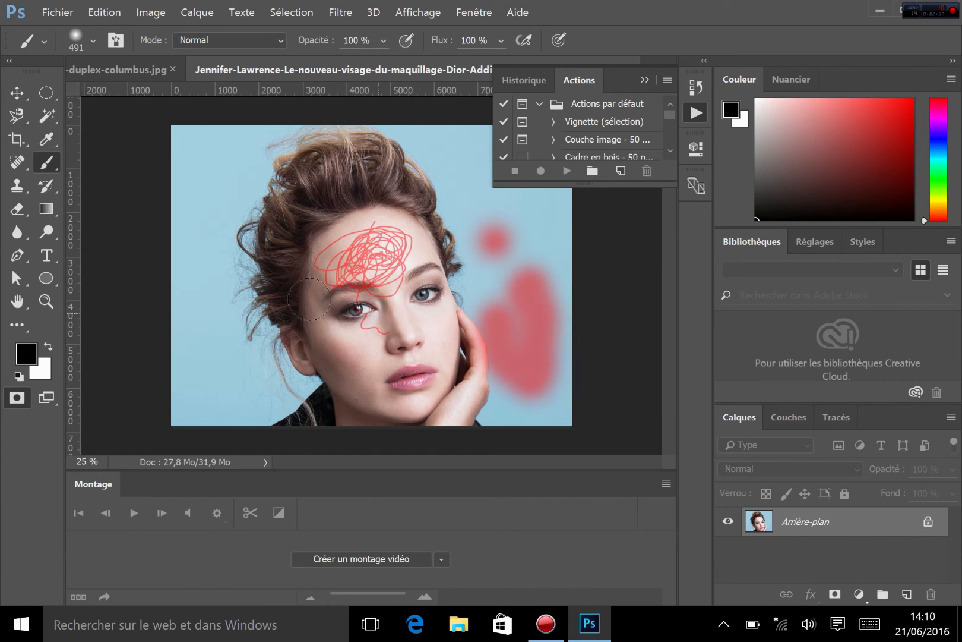
- Set the brush hardness to 100 % and add a single hard-edged mask dab on the background beside the upper hair
{"action": "left_click", "coordinate": [92, 39]}
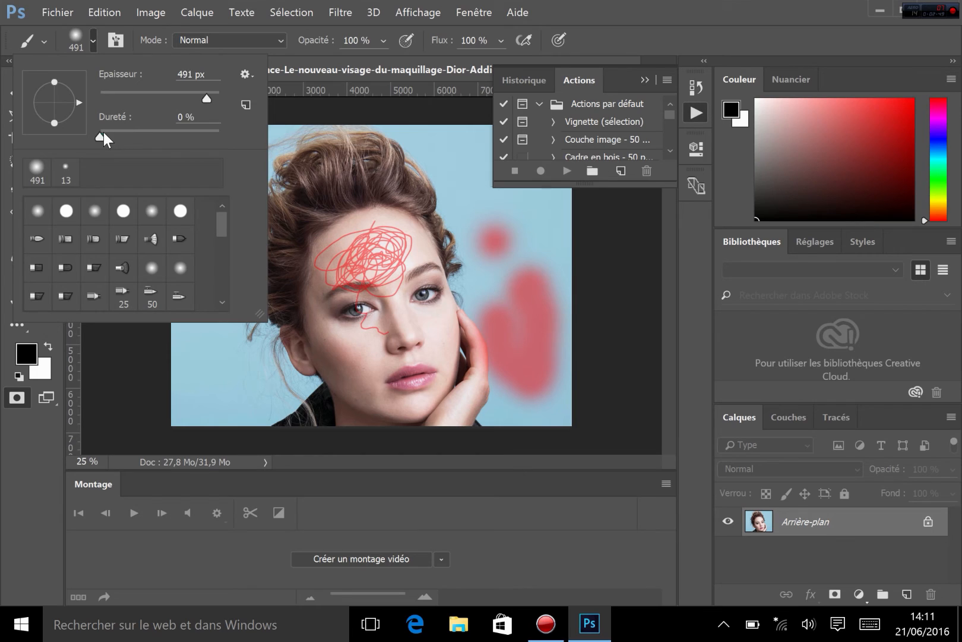
{"action": "left_click_drag", "start_coordinate": [103, 132], "coordinate": [256, 146]}
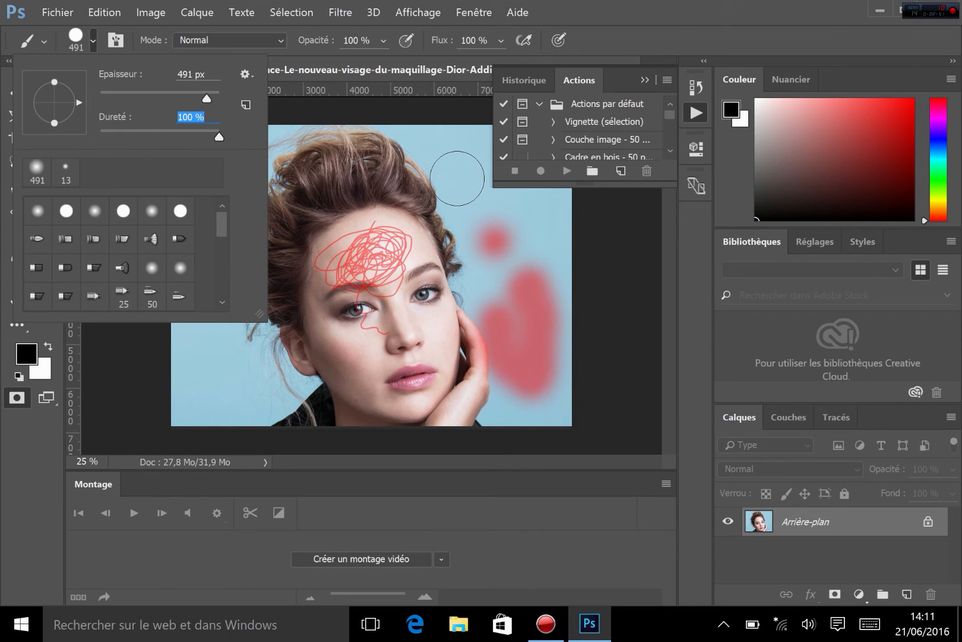
{"action": "left_click", "coordinate": [457, 179]}
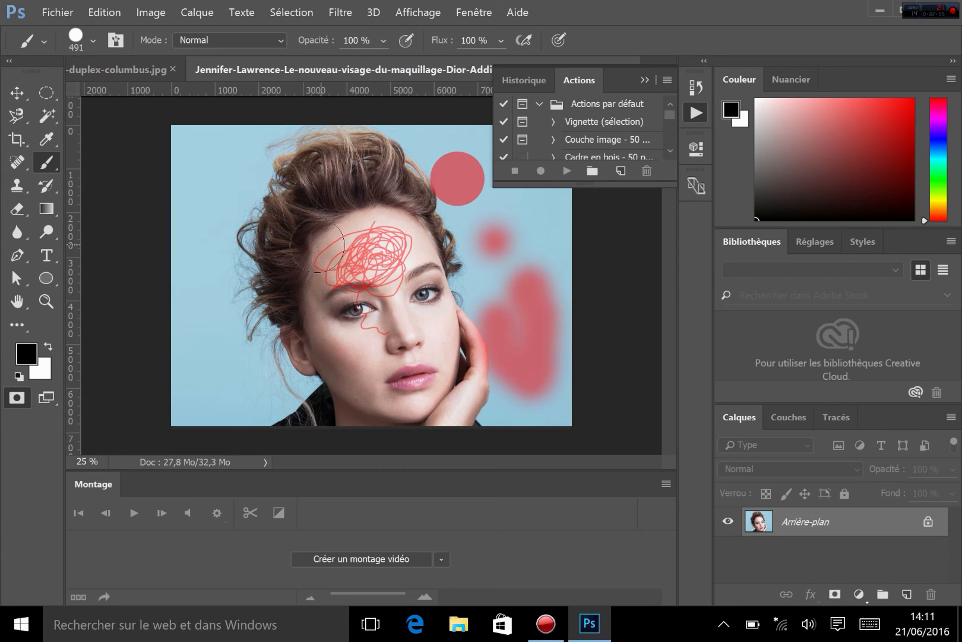
- Paint the mask over the woman's face, front hair and neck, running past the eye onto the background
{"action": "left_click", "coordinate": [363, 262]}
{"action": "mouse_move", "coordinate": [404, 268]}
{"action": "left_mouse_down"}
{"action": "mouse_move", "coordinate": [368, 225]}
{"action": "mouse_move", "coordinate": [363, 306]}
{"action": "mouse_move", "coordinate": [394, 361]}
{"action": "mouse_move", "coordinate": [371, 284]}
{"action": "mouse_move", "coordinate": [384, 339]}
{"action": "mouse_move", "coordinate": [414, 307]}
{"action": "mouse_move", "coordinate": [416, 337]}
{"action": "mouse_move", "coordinate": [412, 270]}
{"action": "mouse_move", "coordinate": [422, 326]}
{"action": "mouse_move", "coordinate": [414, 356]}
{"action": "mouse_move", "coordinate": [329, 291]}
{"action": "mouse_move", "coordinate": [338, 345]}
{"action": "mouse_move", "coordinate": [401, 419]}
{"action": "mouse_move", "coordinate": [421, 371]}
{"action": "mouse_move", "coordinate": [429, 430]}
{"action": "mouse_move", "coordinate": [456, 449]}
{"action": "left_mouse_up"}
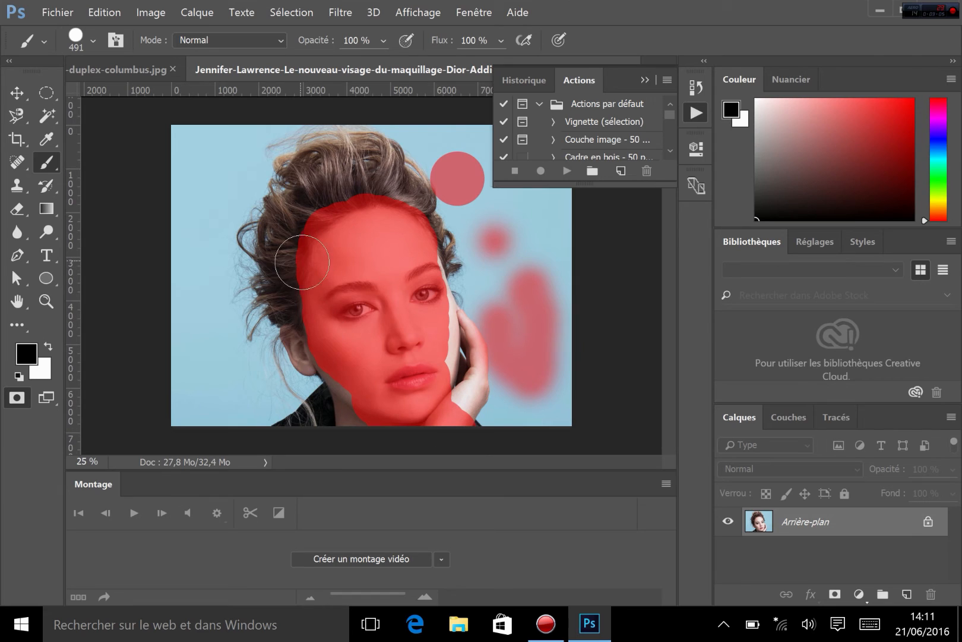
{"action": "mouse_move", "coordinate": [303, 265]}
{"action": "left_mouse_down"}
{"action": "mouse_move", "coordinate": [316, 310]}
{"action": "mouse_move", "coordinate": [314, 241]}
{"action": "mouse_move", "coordinate": [350, 193]}
{"action": "mouse_move", "coordinate": [398, 227]}
{"action": "mouse_move", "coordinate": [397, 295]}
{"action": "left_mouse_up"}
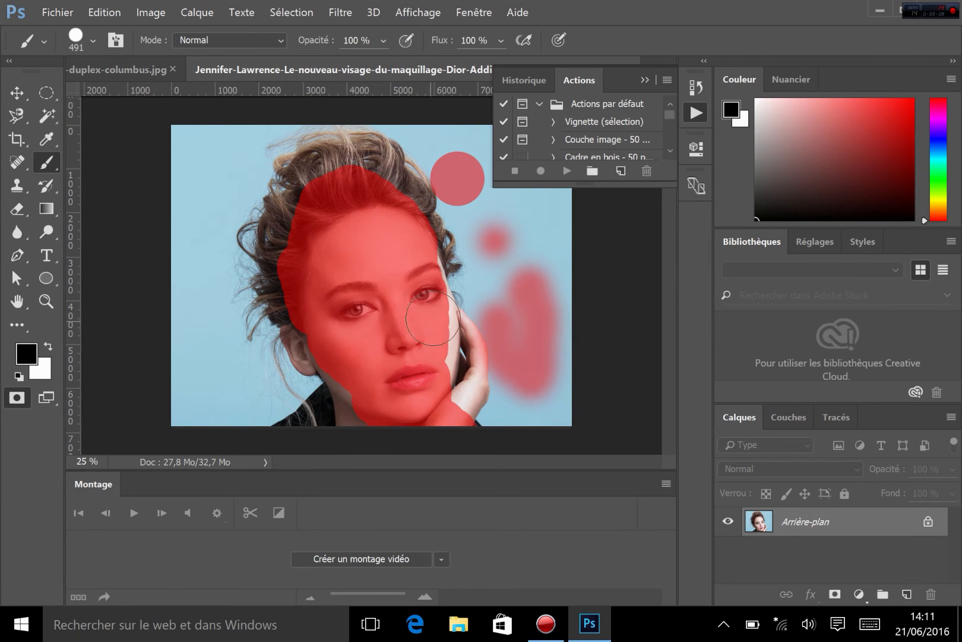
{"action": "left_click_drag", "start_coordinate": [427, 334], "coordinate": [426, 348]}
{"action": "left_click_drag", "start_coordinate": [428, 287], "coordinate": [480, 283]}
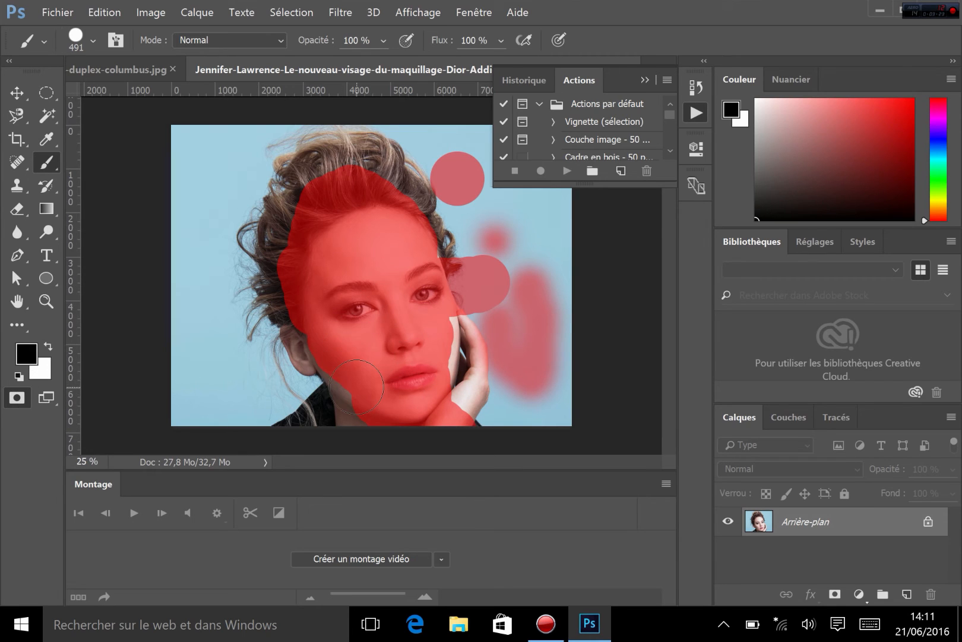
{"action": "left_click_drag", "start_coordinate": [321, 431], "coordinate": [354, 375]}
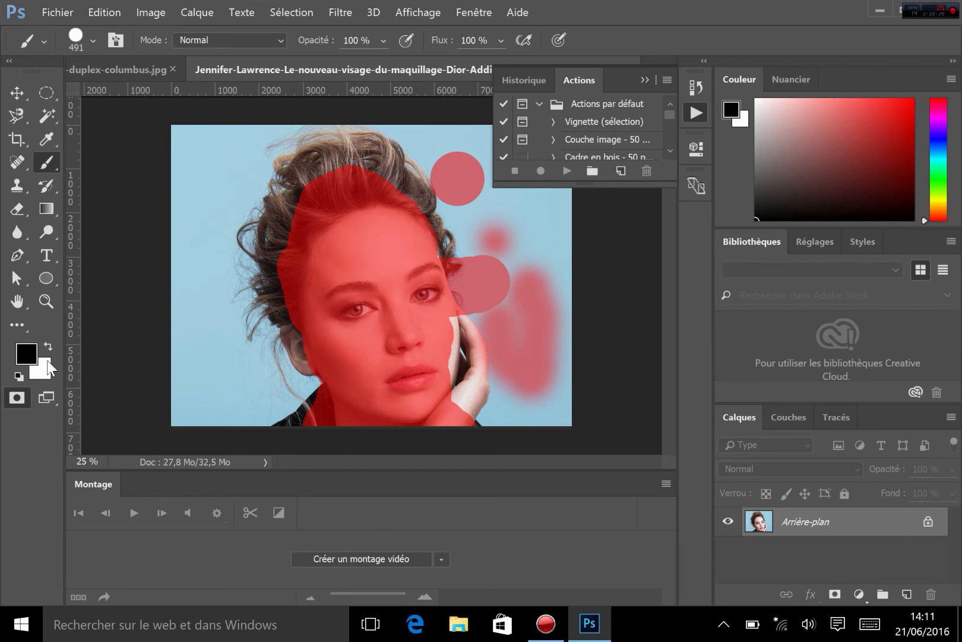
- Make white the foreground colour and erase the mask patches from the blue background beside the woman
{"action": "left_click", "coordinate": [47, 344]}
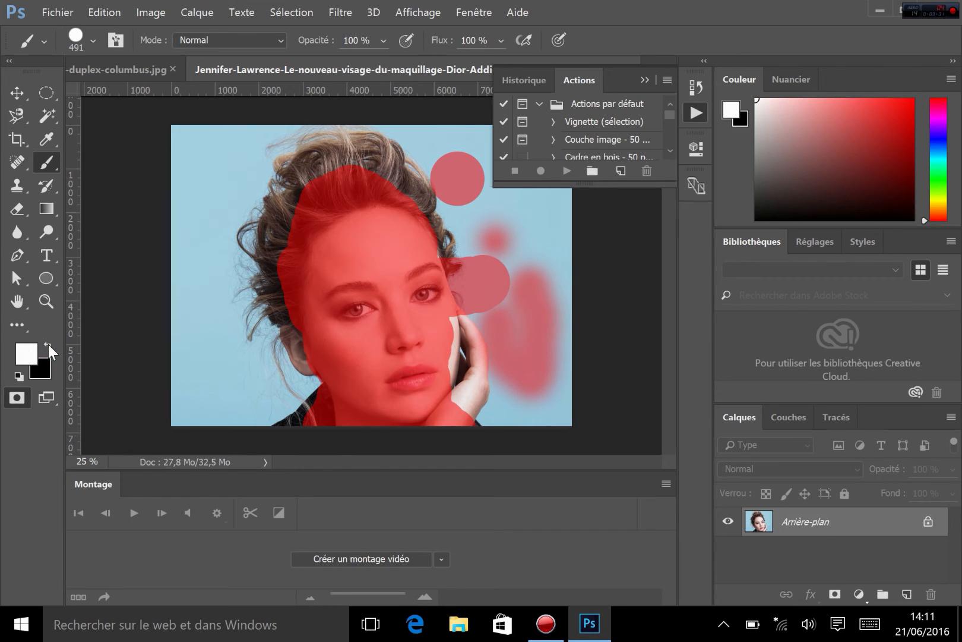
{"action": "left_click", "coordinate": [48, 345]}
{"action": "left_click", "coordinate": [48, 345]}
{"action": "mouse_move", "coordinate": [495, 241]}
{"action": "left_mouse_down"}
{"action": "mouse_move", "coordinate": [511, 303]}
{"action": "mouse_move", "coordinate": [477, 241]}
{"action": "mouse_move", "coordinate": [528, 365]}
{"action": "mouse_move", "coordinate": [552, 313]}
{"action": "mouse_move", "coordinate": [521, 390]}
{"action": "mouse_move", "coordinate": [494, 387]}
{"action": "mouse_move", "coordinate": [510, 351]}
{"action": "mouse_move", "coordinate": [499, 356]}
{"action": "mouse_move", "coordinate": [574, 433]}
{"action": "mouse_move", "coordinate": [492, 328]}
{"action": "mouse_move", "coordinate": [483, 290]}
{"action": "mouse_move", "coordinate": [482, 307]}
{"action": "mouse_move", "coordinate": [492, 236]}
{"action": "mouse_move", "coordinate": [482, 298]}
{"action": "mouse_move", "coordinate": [460, 247]}
{"action": "mouse_move", "coordinate": [482, 307]}
{"action": "left_mouse_up"}
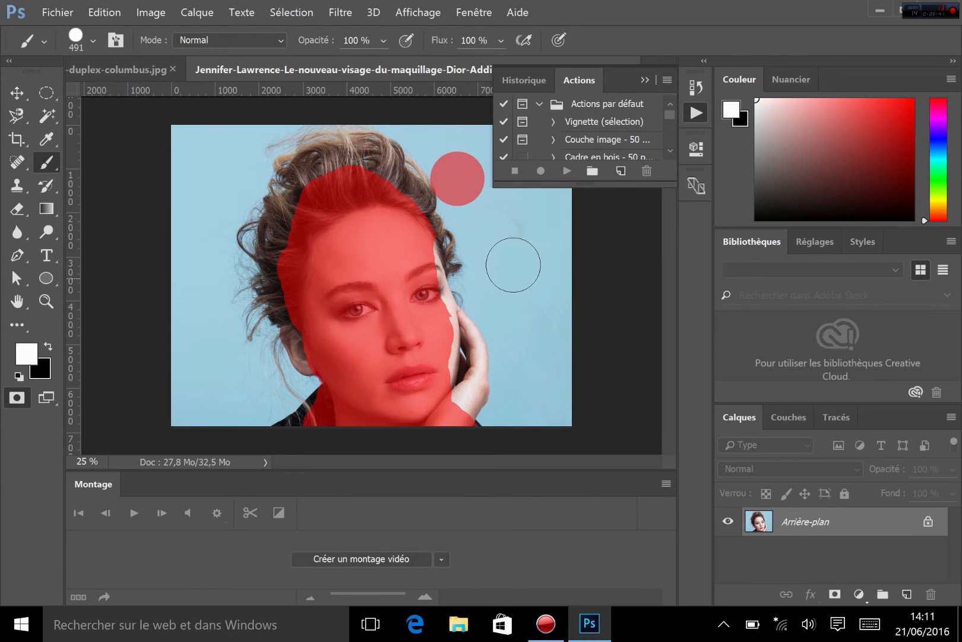
{"action": "mouse_move", "coordinate": [487, 205]}
{"action": "left_mouse_down"}
{"action": "mouse_move", "coordinate": [454, 173]}
{"action": "mouse_move", "coordinate": [462, 150]}
{"action": "mouse_move", "coordinate": [455, 192]}
{"action": "mouse_move", "coordinate": [486, 220]}
{"action": "left_mouse_up"}
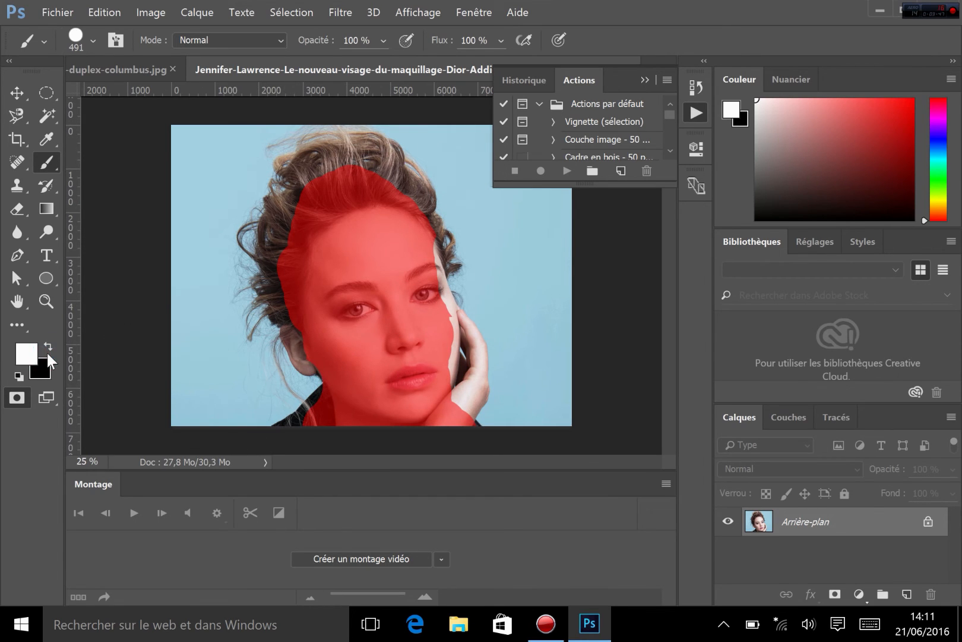
- Switch the foreground colour back to black and extend the mask upward over the hair above the forehead
{"action": "left_click", "coordinate": [50, 346]}
{"action": "mouse_move", "coordinate": [348, 212]}
{"action": "left_mouse_down"}
{"action": "mouse_move", "coordinate": [296, 246]}
{"action": "mouse_move", "coordinate": [340, 183]}
{"action": "mouse_move", "coordinate": [383, 197]}
{"action": "left_mouse_up"}
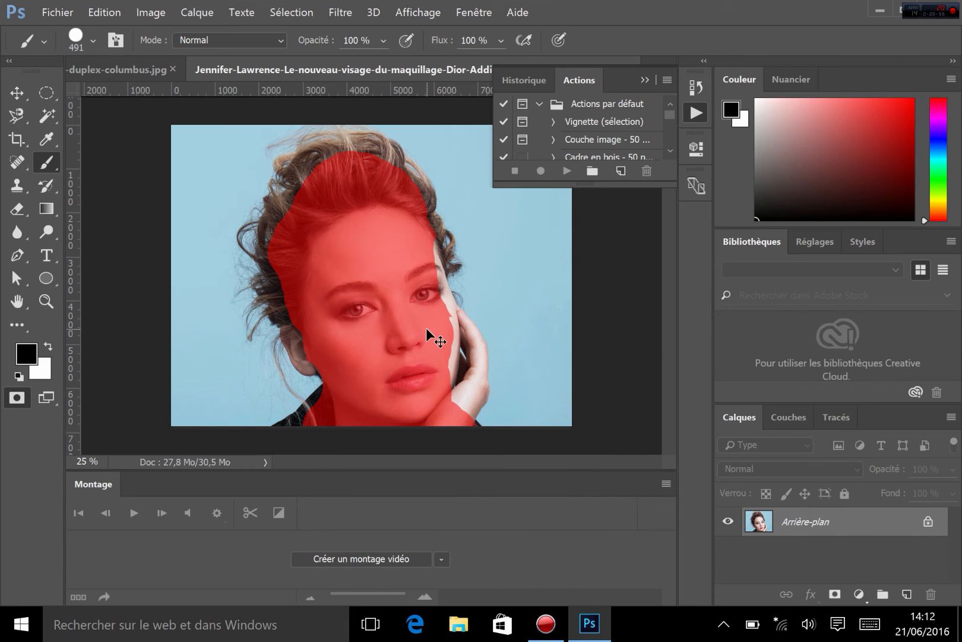
- Set the brush to 79 px with 53 % hardness and extend the mask over the hair left of the face
{"action": "key", "text": "ctrl+plus"}
{"action": "key", "text": "ctrl+plus"}
{"action": "key", "text": "ctrl+plus"}
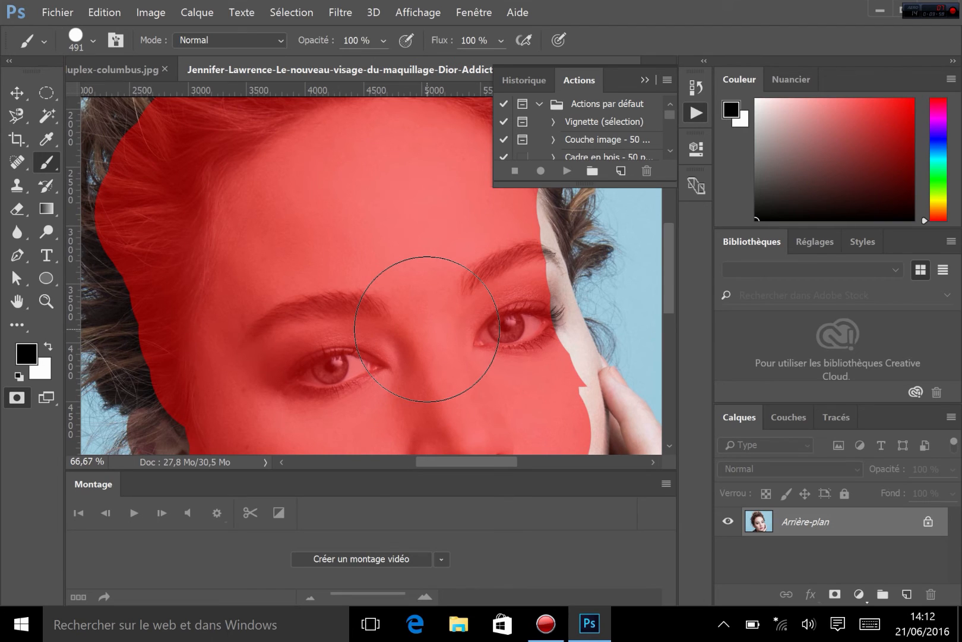
{"action": "left_click", "coordinate": [92, 40]}
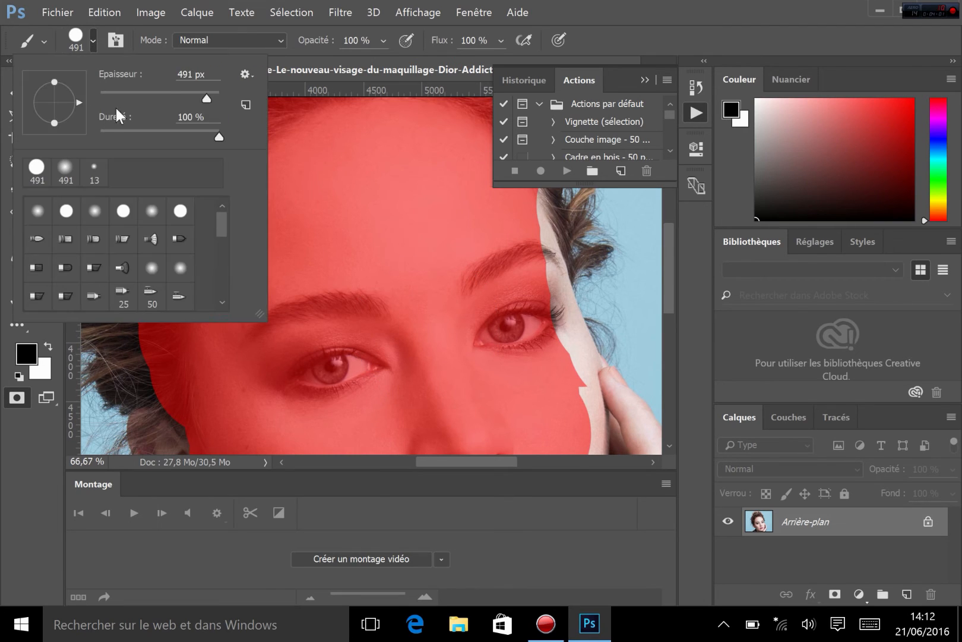
{"action": "left_click", "coordinate": [152, 93]}
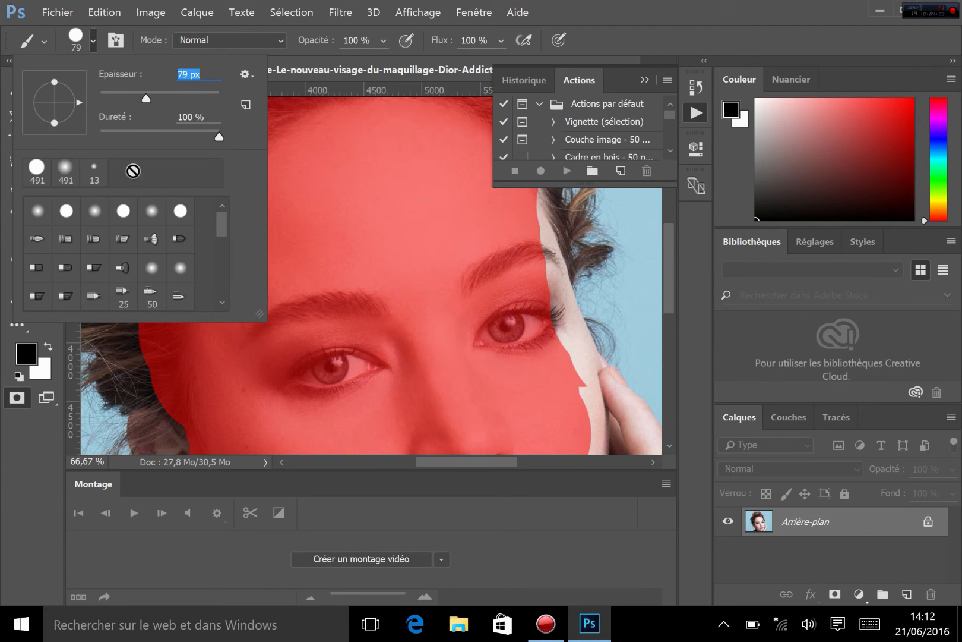
{"action": "left_click_drag", "start_coordinate": [213, 130], "coordinate": [181, 138]}
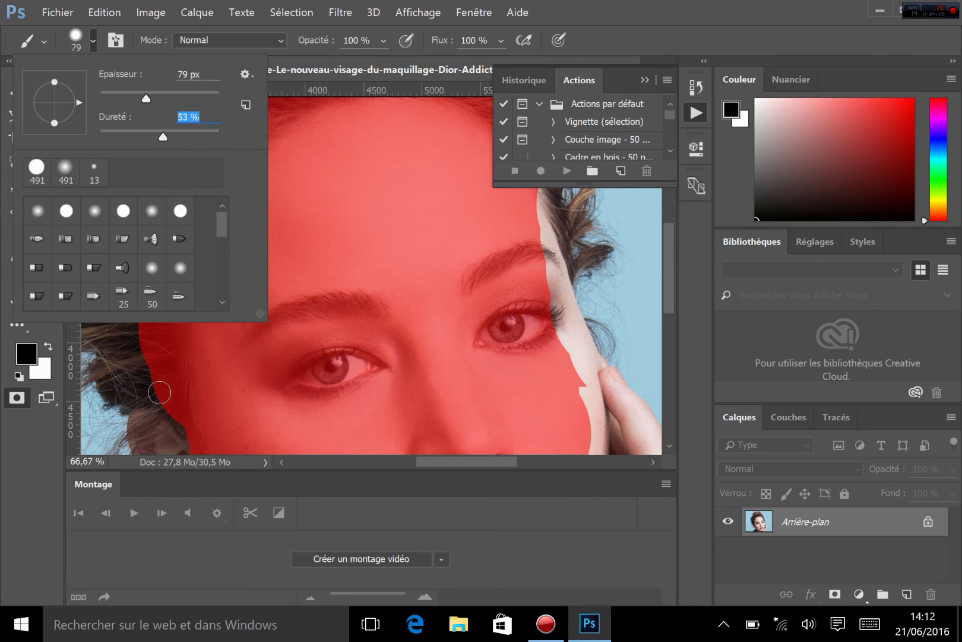
{"action": "left_click", "coordinate": [157, 385]}
{"action": "mouse_move", "coordinate": [110, 257]}
{"action": "left_mouse_down"}
{"action": "mouse_move", "coordinate": [111, 339]}
{"action": "mouse_move", "coordinate": [161, 432]}
{"action": "mouse_move", "coordinate": [187, 404]}
{"action": "left_mouse_up"}
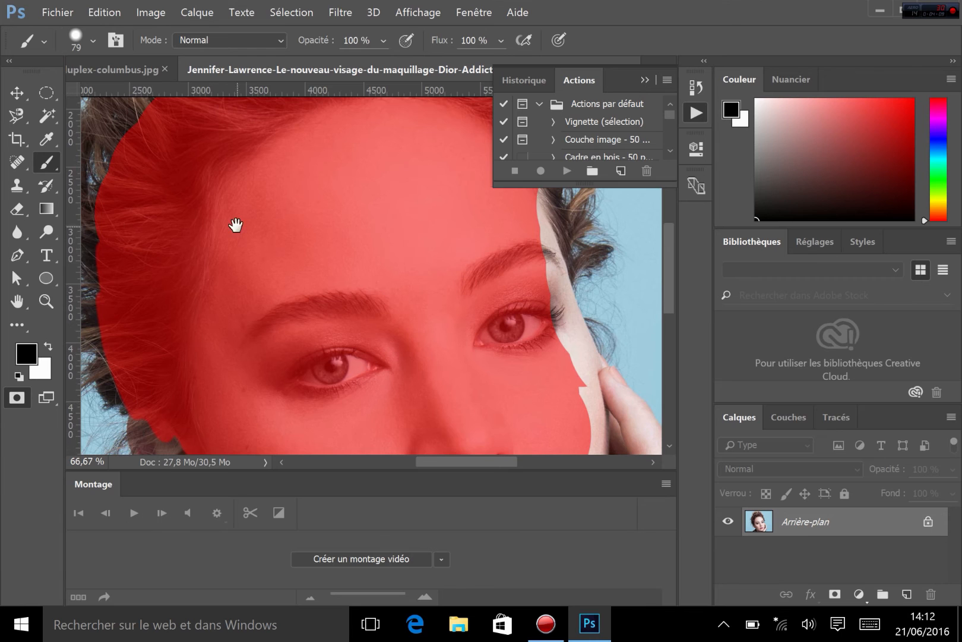
- Extend the mask over the outer curls and loose locks along the left side of the hair
{"action": "mouse_move", "coordinate": [236, 223]}
{"action": "left_mouse_down"}
{"action": "mouse_move", "coordinate": [381, 327]}
{"action": "mouse_move", "coordinate": [412, 296]}
{"action": "mouse_move", "coordinate": [438, 170]}
{"action": "left_mouse_up"}
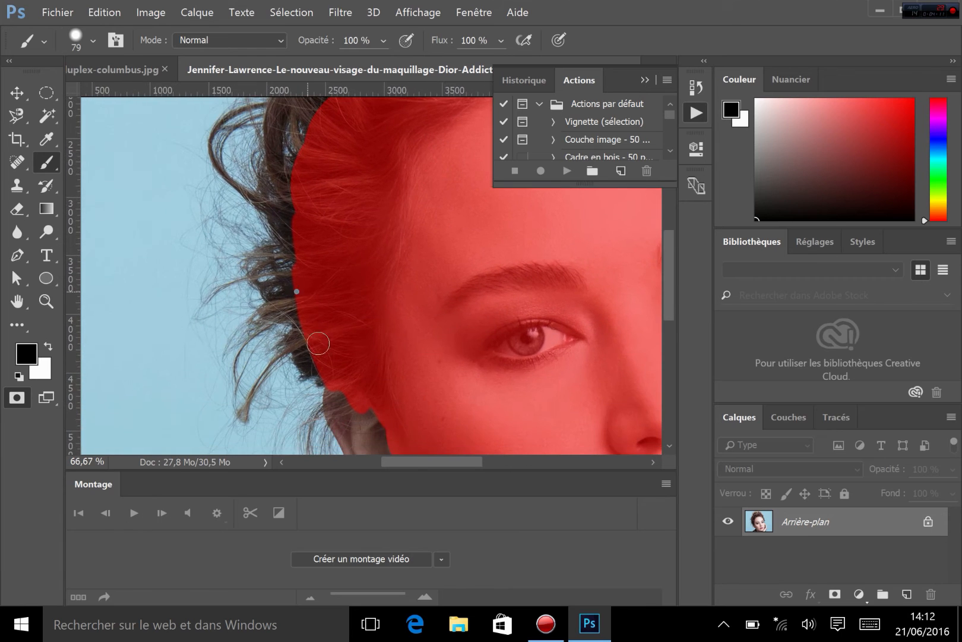
{"action": "left_click_drag", "start_coordinate": [304, 336], "coordinate": [312, 378]}
{"action": "mouse_move", "coordinate": [295, 289]}
{"action": "left_mouse_down"}
{"action": "mouse_move", "coordinate": [287, 314]}
{"action": "mouse_move", "coordinate": [278, 260]}
{"action": "mouse_move", "coordinate": [260, 267]}
{"action": "mouse_move", "coordinate": [286, 263]}
{"action": "mouse_move", "coordinate": [298, 244]}
{"action": "mouse_move", "coordinate": [288, 210]}
{"action": "mouse_move", "coordinate": [266, 193]}
{"action": "mouse_move", "coordinate": [305, 178]}
{"action": "mouse_move", "coordinate": [330, 244]}
{"action": "mouse_move", "coordinate": [337, 309]}
{"action": "mouse_move", "coordinate": [282, 317]}
{"action": "mouse_move", "coordinate": [295, 214]}
{"action": "mouse_move", "coordinate": [301, 234]}
{"action": "mouse_move", "coordinate": [314, 238]}
{"action": "mouse_move", "coordinate": [307, 281]}
{"action": "mouse_move", "coordinate": [337, 238]}
{"action": "mouse_move", "coordinate": [322, 228]}
{"action": "mouse_move", "coordinate": [321, 181]}
{"action": "mouse_move", "coordinate": [297, 176]}
{"action": "mouse_move", "coordinate": [341, 201]}
{"action": "mouse_move", "coordinate": [377, 155]}
{"action": "mouse_move", "coordinate": [363, 154]}
{"action": "mouse_move", "coordinate": [309, 232]}
{"action": "mouse_move", "coordinate": [258, 244]}
{"action": "mouse_move", "coordinate": [229, 267]}
{"action": "mouse_move", "coordinate": [276, 335]}
{"action": "mouse_move", "coordinate": [253, 327]}
{"action": "mouse_move", "coordinate": [226, 272]}
{"action": "mouse_move", "coordinate": [270, 246]}
{"action": "mouse_move", "coordinate": [233, 283]}
{"action": "mouse_move", "coordinate": [274, 260]}
{"action": "mouse_move", "coordinate": [275, 288]}
{"action": "mouse_move", "coordinate": [370, 333]}
{"action": "mouse_move", "coordinate": [310, 322]}
{"action": "mouse_move", "coordinate": [315, 282]}
{"action": "mouse_move", "coordinate": [351, 266]}
{"action": "mouse_move", "coordinate": [336, 284]}
{"action": "mouse_move", "coordinate": [330, 252]}
{"action": "mouse_move", "coordinate": [311, 266]}
{"action": "mouse_move", "coordinate": [336, 222]}
{"action": "mouse_move", "coordinate": [318, 251]}
{"action": "mouse_move", "coordinate": [370, 221]}
{"action": "mouse_move", "coordinate": [368, 242]}
{"action": "mouse_move", "coordinate": [345, 260]}
{"action": "mouse_move", "coordinate": [407, 186]}
{"action": "mouse_move", "coordinate": [396, 189]}
{"action": "mouse_move", "coordinate": [373, 278]}
{"action": "mouse_move", "coordinate": [385, 287]}
{"action": "mouse_move", "coordinate": [406, 251]}
{"action": "left_mouse_up"}
{"action": "scroll", "coordinate": [357, 320], "scroll_direction": "up", "scroll_amount": 5}
{"action": "left_click_drag", "start_coordinate": [347, 318], "coordinate": [324, 311]}
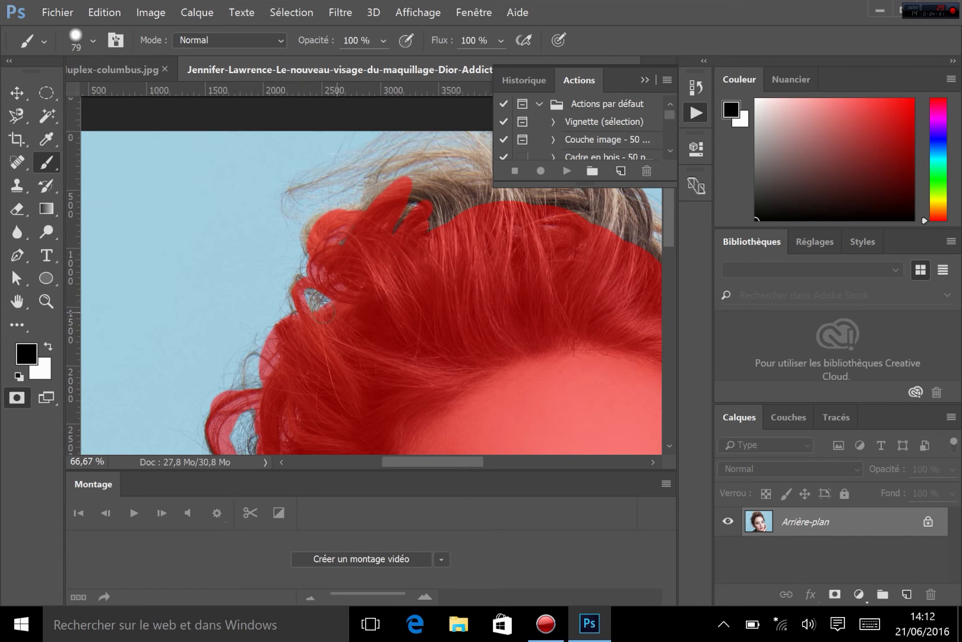
- Fill in the mask over the hair on top of the head
{"action": "left_click_drag", "start_coordinate": [437, 252], "coordinate": [377, 315]}
{"action": "mouse_move", "coordinate": [278, 300]}
{"action": "left_mouse_down"}
{"action": "mouse_move", "coordinate": [300, 274]}
{"action": "mouse_move", "coordinate": [331, 258]}
{"action": "mouse_move", "coordinate": [404, 269]}
{"action": "mouse_move", "coordinate": [401, 260]}
{"action": "mouse_move", "coordinate": [406, 266]}
{"action": "mouse_move", "coordinate": [355, 275]}
{"action": "mouse_move", "coordinate": [334, 267]}
{"action": "mouse_move", "coordinate": [430, 237]}
{"action": "mouse_move", "coordinate": [403, 244]}
{"action": "mouse_move", "coordinate": [404, 225]}
{"action": "mouse_move", "coordinate": [311, 260]}
{"action": "mouse_move", "coordinate": [397, 230]}
{"action": "mouse_move", "coordinate": [468, 265]}
{"action": "mouse_move", "coordinate": [400, 237]}
{"action": "left_mouse_up"}
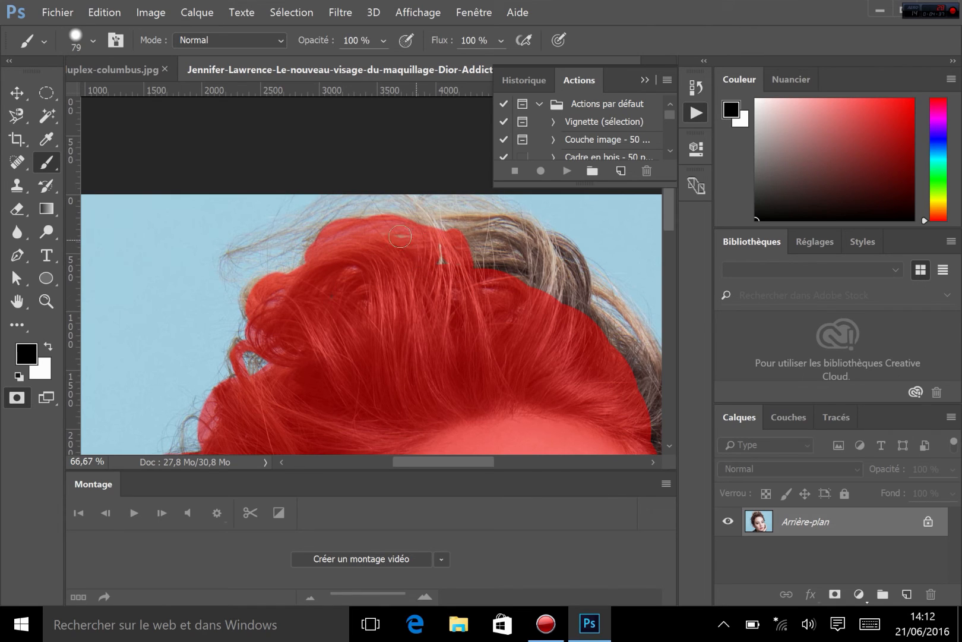
{"action": "mouse_move", "coordinate": [486, 248]}
{"action": "left_mouse_down"}
{"action": "mouse_move", "coordinate": [468, 258]}
{"action": "mouse_move", "coordinate": [497, 249]}
{"action": "mouse_move", "coordinate": [469, 255]}
{"action": "mouse_move", "coordinate": [480, 223]}
{"action": "mouse_move", "coordinate": [542, 231]}
{"action": "mouse_move", "coordinate": [529, 280]}
{"action": "mouse_move", "coordinate": [526, 243]}
{"action": "mouse_move", "coordinate": [490, 248]}
{"action": "mouse_move", "coordinate": [480, 271]}
{"action": "left_mouse_up"}
- Extend the mask over the remaining hair on top of the head, the cheek beside the hand, and the raised hand
{"action": "mouse_move", "coordinate": [554, 268]}
{"action": "left_mouse_down"}
{"action": "mouse_move", "coordinate": [520, 335]}
{"action": "mouse_move", "coordinate": [363, 300]}
{"action": "mouse_move", "coordinate": [371, 244]}
{"action": "mouse_move", "coordinate": [385, 244]}
{"action": "mouse_move", "coordinate": [384, 232]}
{"action": "mouse_move", "coordinate": [372, 214]}
{"action": "mouse_move", "coordinate": [357, 262]}
{"action": "mouse_move", "coordinate": [348, 261]}
{"action": "mouse_move", "coordinate": [385, 273]}
{"action": "mouse_move", "coordinate": [349, 200]}
{"action": "mouse_move", "coordinate": [415, 297]}
{"action": "mouse_move", "coordinate": [411, 309]}
{"action": "mouse_move", "coordinate": [402, 271]}
{"action": "mouse_move", "coordinate": [416, 289]}
{"action": "mouse_move", "coordinate": [426, 284]}
{"action": "mouse_move", "coordinate": [406, 245]}
{"action": "mouse_move", "coordinate": [458, 331]}
{"action": "mouse_move", "coordinate": [460, 316]}
{"action": "mouse_move", "coordinate": [470, 326]}
{"action": "mouse_move", "coordinate": [453, 380]}
{"action": "mouse_move", "coordinate": [463, 389]}
{"action": "mouse_move", "coordinate": [453, 345]}
{"action": "mouse_move", "coordinate": [439, 336]}
{"action": "mouse_move", "coordinate": [465, 342]}
{"action": "mouse_move", "coordinate": [478, 363]}
{"action": "left_mouse_up"}
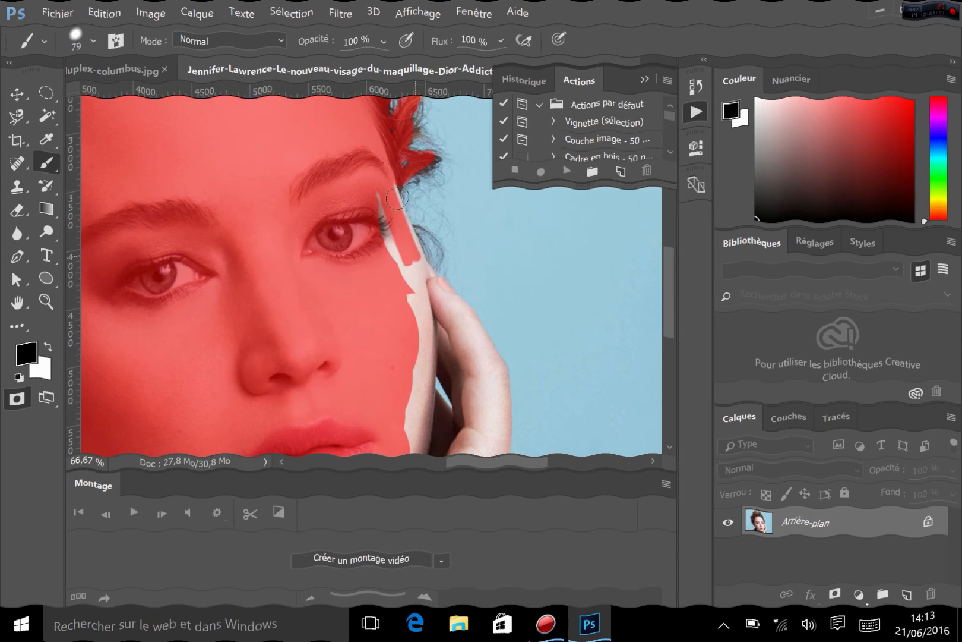
{"action": "left_click_drag", "start_coordinate": [404, 314], "coordinate": [429, 311]}
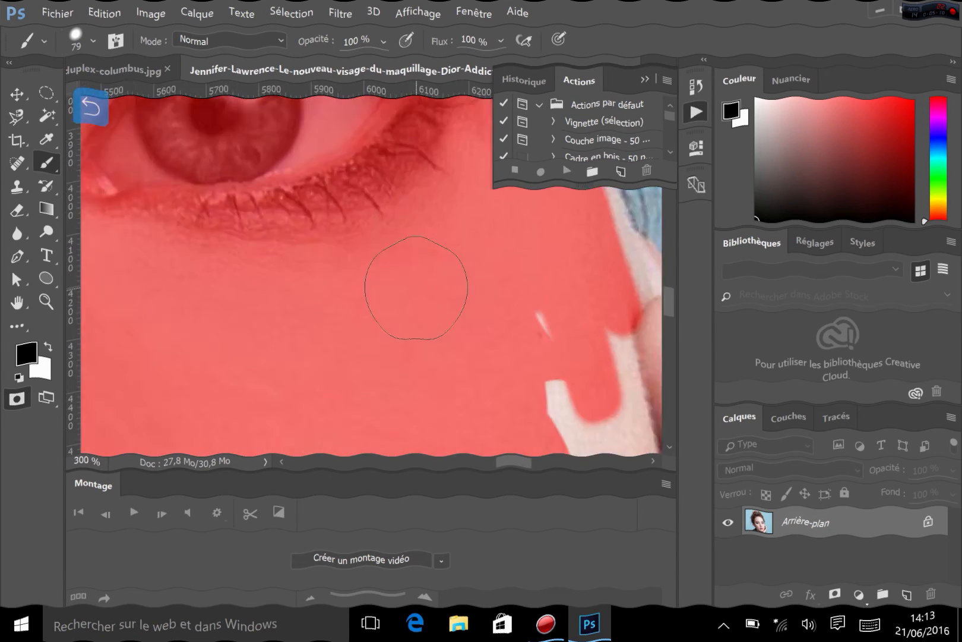
{"action": "left_click_drag", "start_coordinate": [408, 290], "coordinate": [368, 399]}
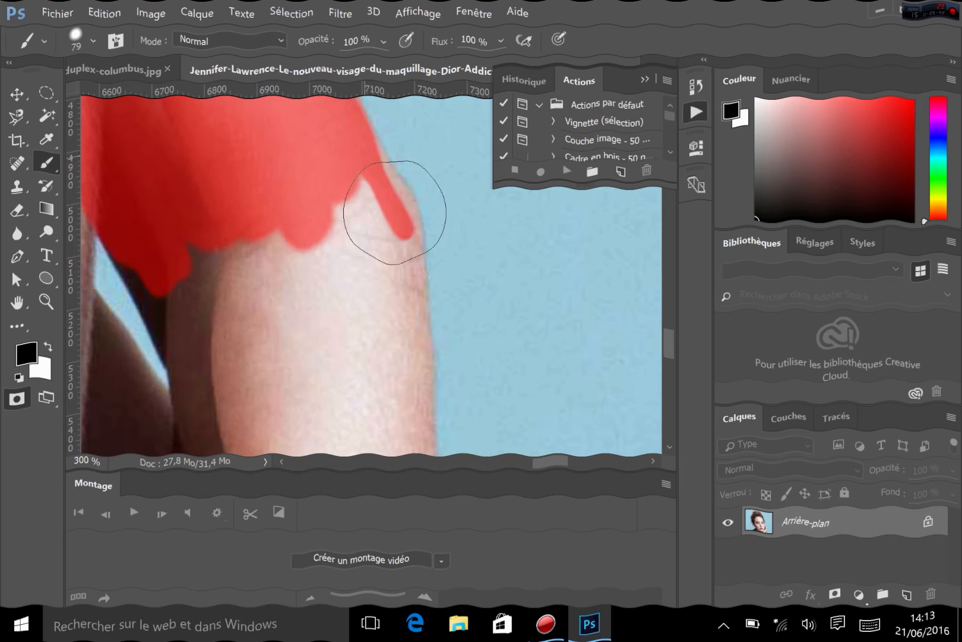
{"action": "left_click_drag", "start_coordinate": [404, 203], "coordinate": [365, 274]}
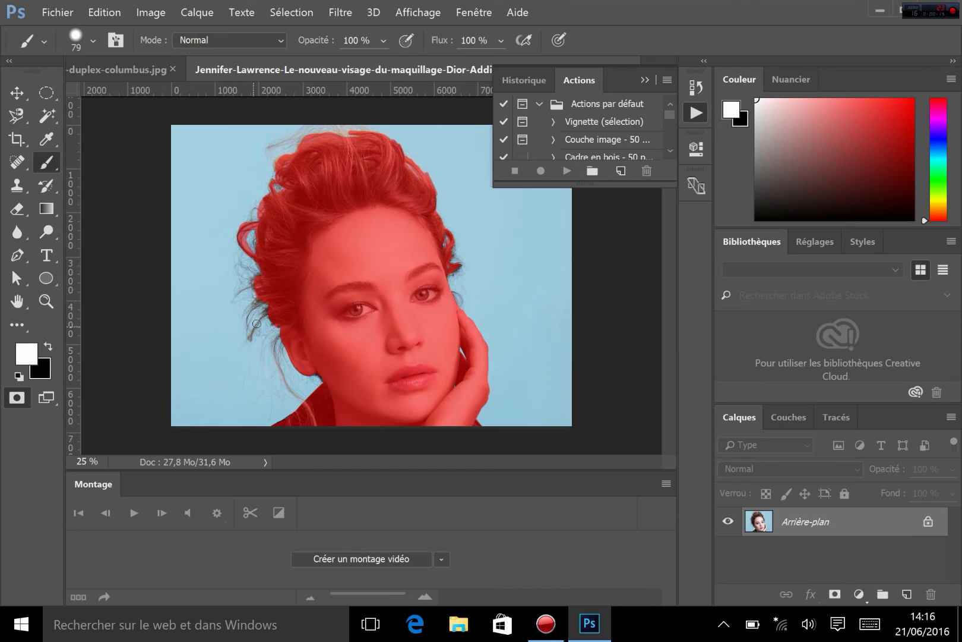
{"action": "left_click", "coordinate": [264, 304]}
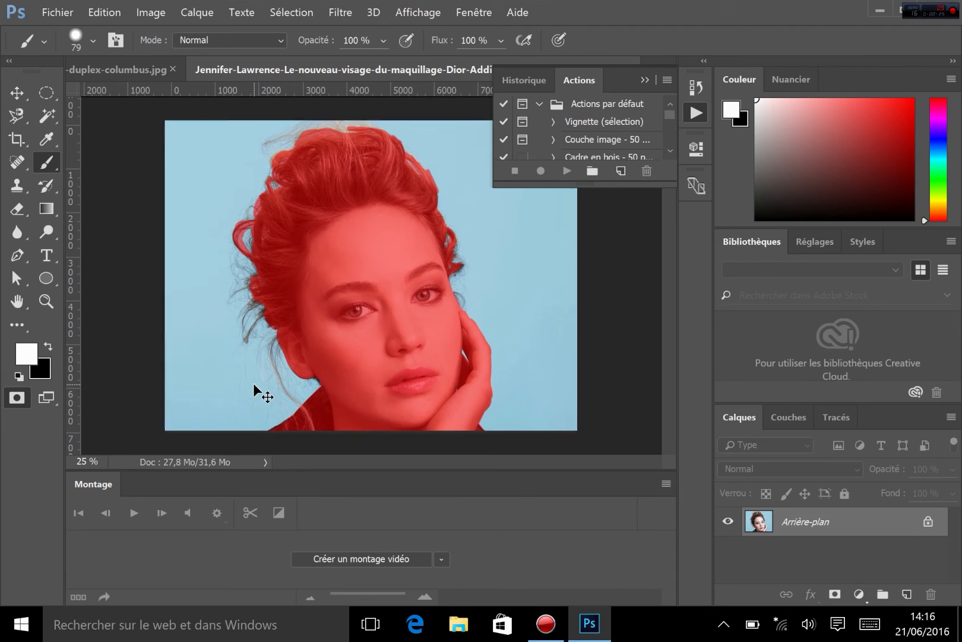
{"action": "key", "text": "ctrl+plus"}
{"action": "key", "text": "ctrl+plus"}
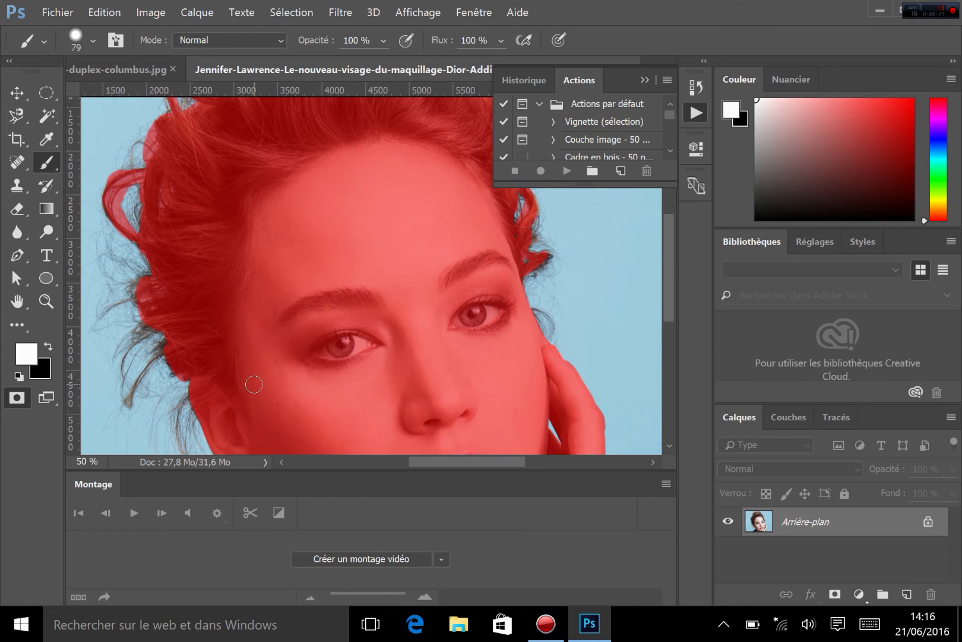
{"action": "left_click_drag", "start_coordinate": [311, 344], "coordinate": [446, 278]}
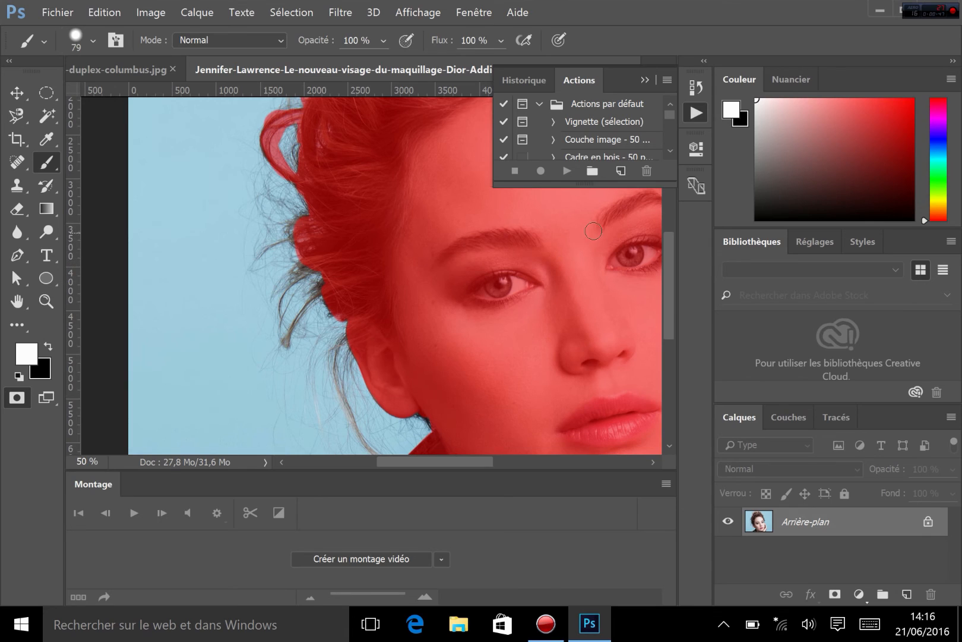
{"action": "left_click_drag", "start_coordinate": [577, 237], "coordinate": [574, 236]}
{"action": "key", "text": "ctrl+z"}
- Check the Quick Mask options without changing them, compare the mask with its selection, and leave Quick Mask mode
{"action": "double_click", "coordinate": [16, 397]}
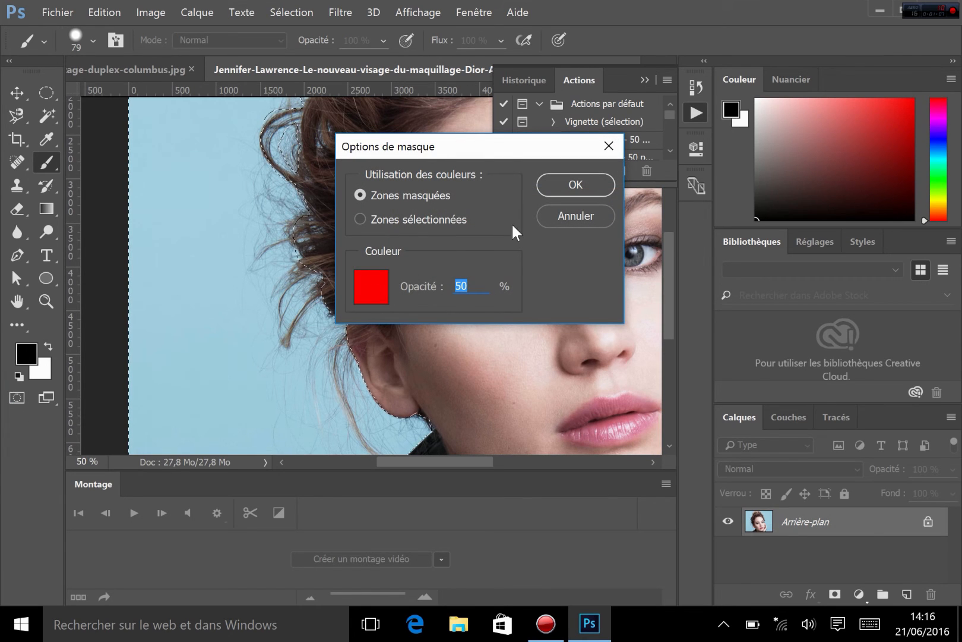
{"action": "left_click", "coordinate": [563, 217]}
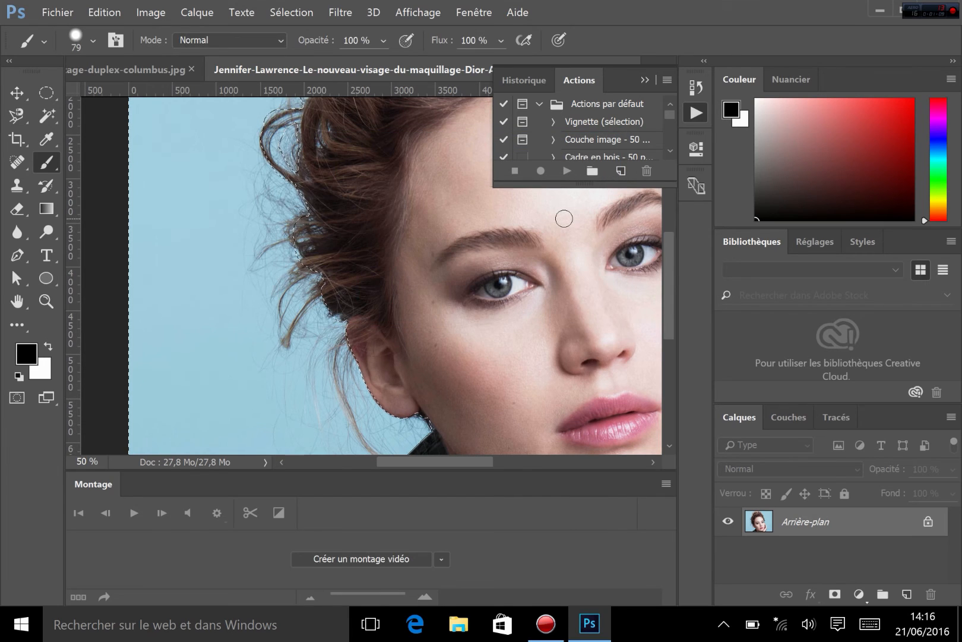
{"action": "left_click", "coordinate": [17, 398]}
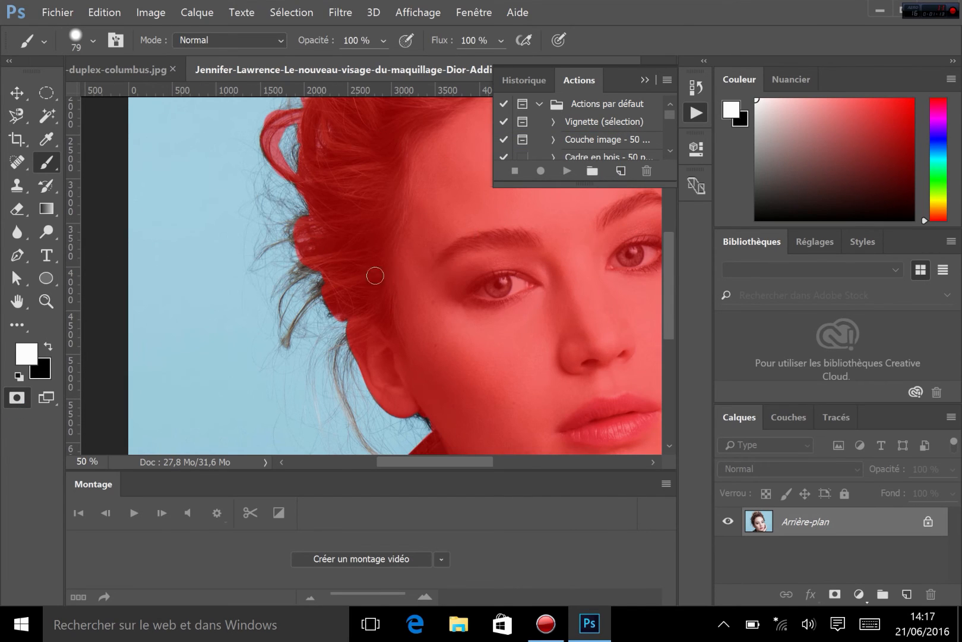
{"action": "left_click", "coordinate": [16, 402]}
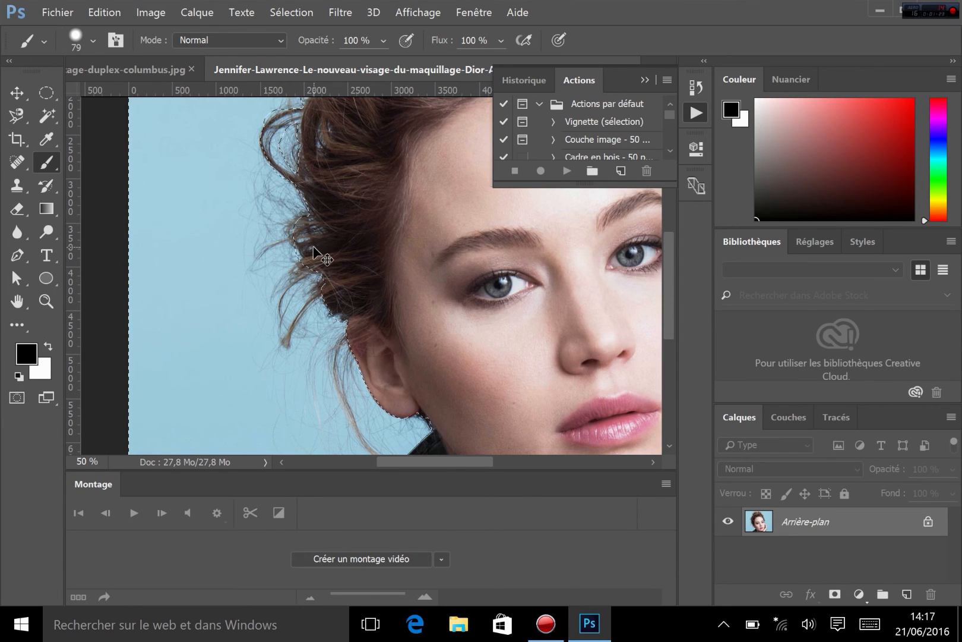
- Invert the selection so that it covers the portrait's subject instead of the blue background
{"action": "key", "text": "ctrl+minus"}
{"action": "key", "text": "ctrl+minus"}
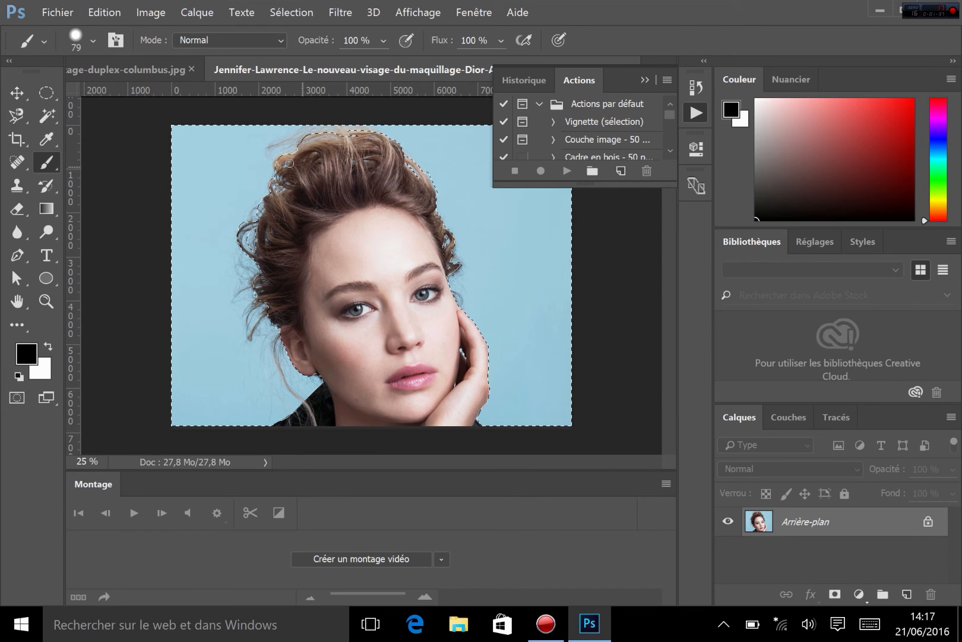
{"action": "left_click", "coordinate": [304, 12]}
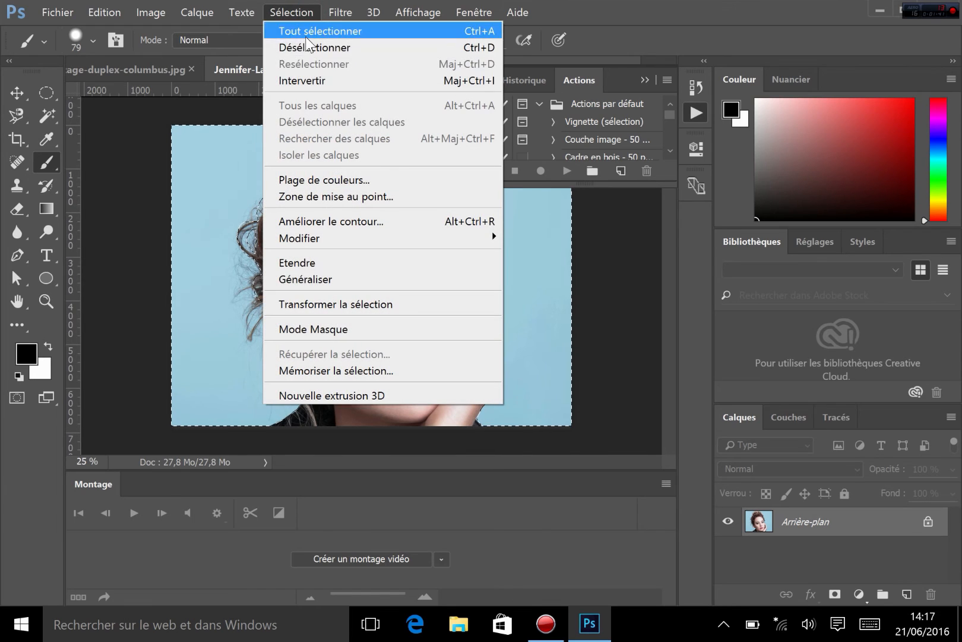
{"action": "left_click", "coordinate": [303, 80]}
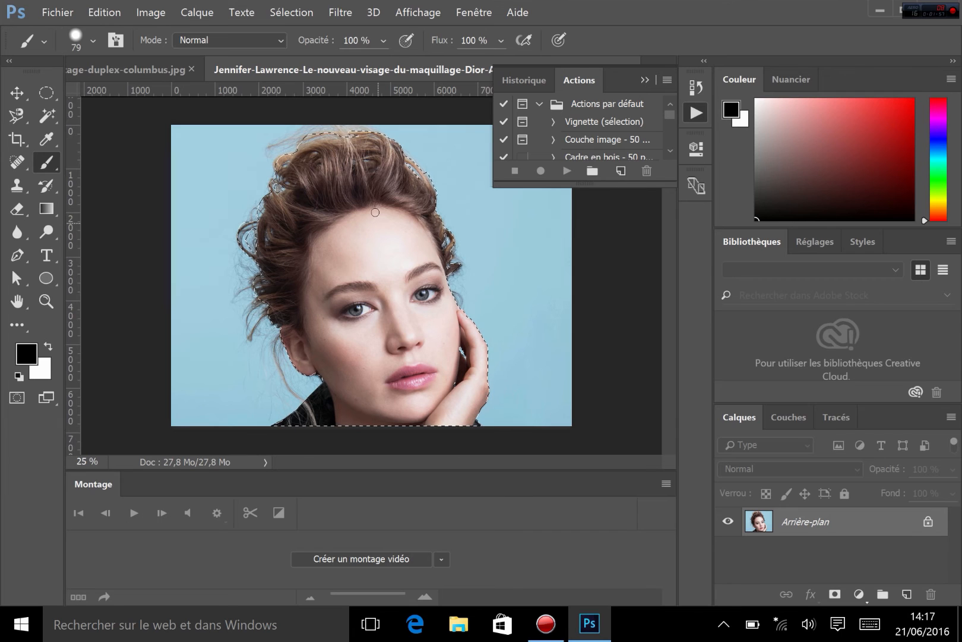
- Start refining the selection's edge (Améliorer le contour) and preview the cut-out on black (Sur noir)
{"action": "left_click", "coordinate": [302, 10]}
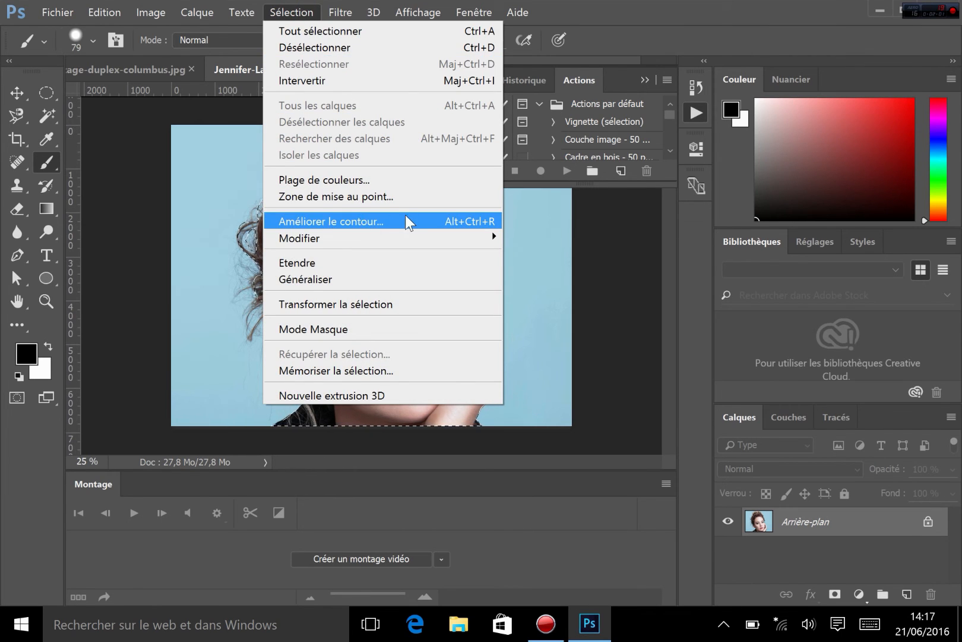
{"action": "left_click", "coordinate": [351, 232]}
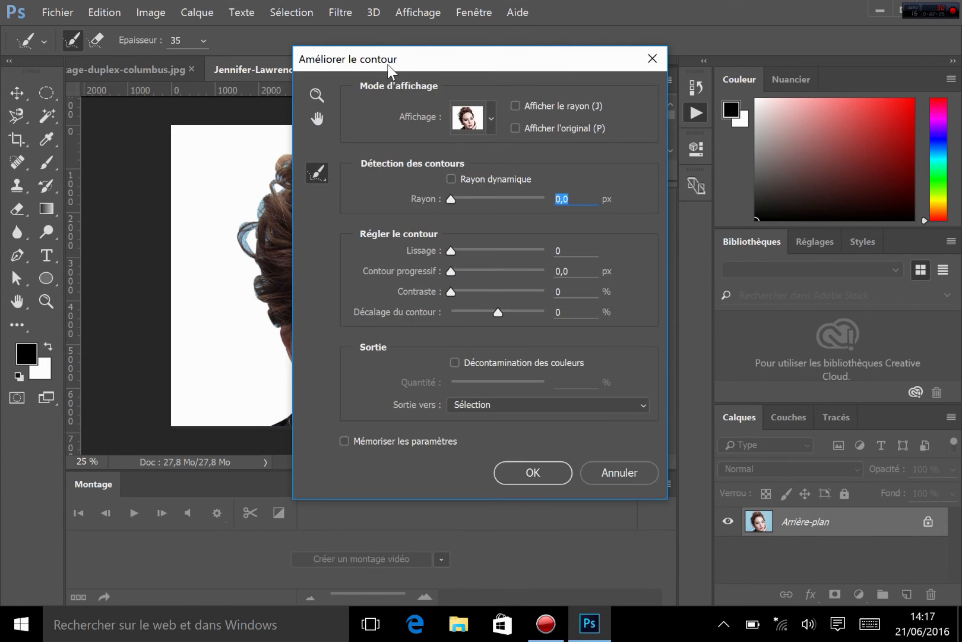
{"action": "left_click_drag", "start_coordinate": [388, 64], "coordinate": [634, 91]}
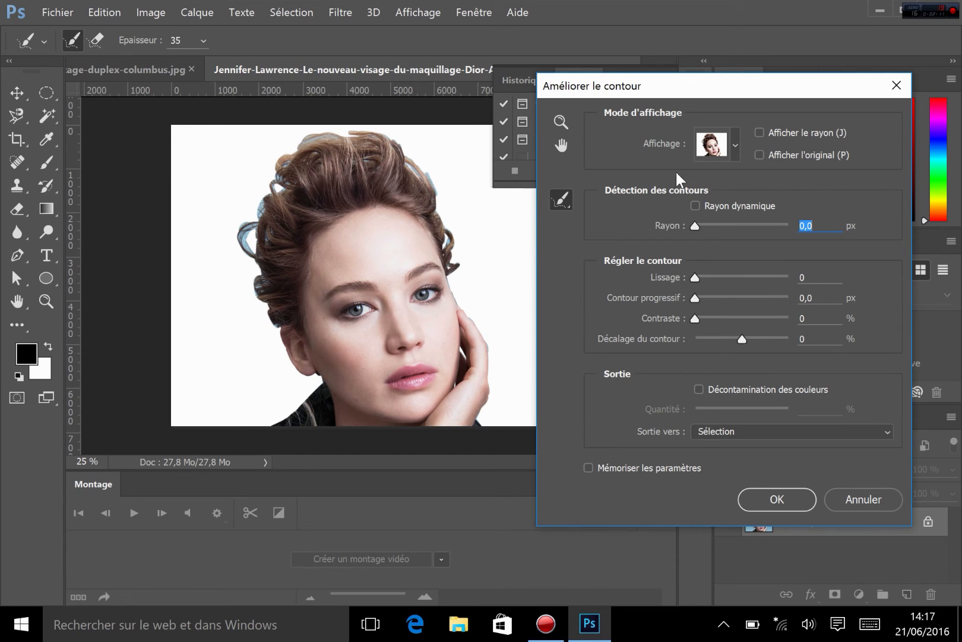
{"action": "left_click", "coordinate": [735, 146]}
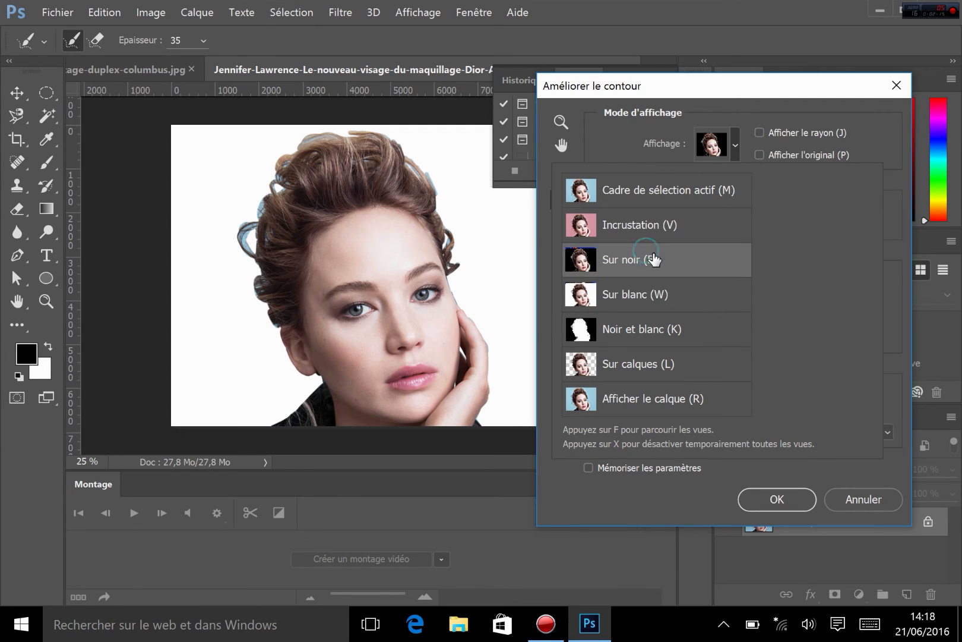
{"action": "left_click", "coordinate": [653, 259]}
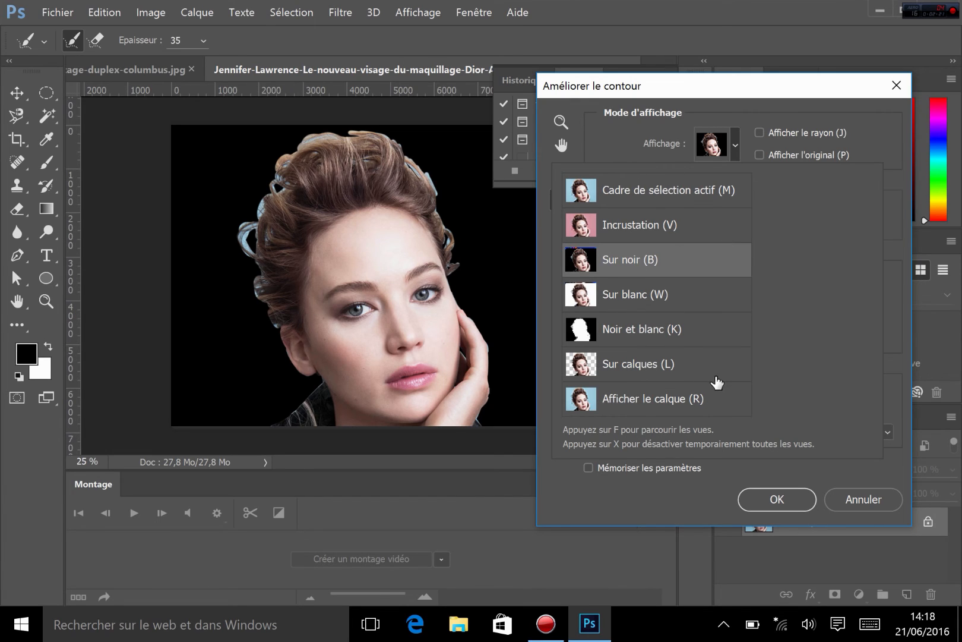
{"action": "left_click", "coordinate": [735, 109]}
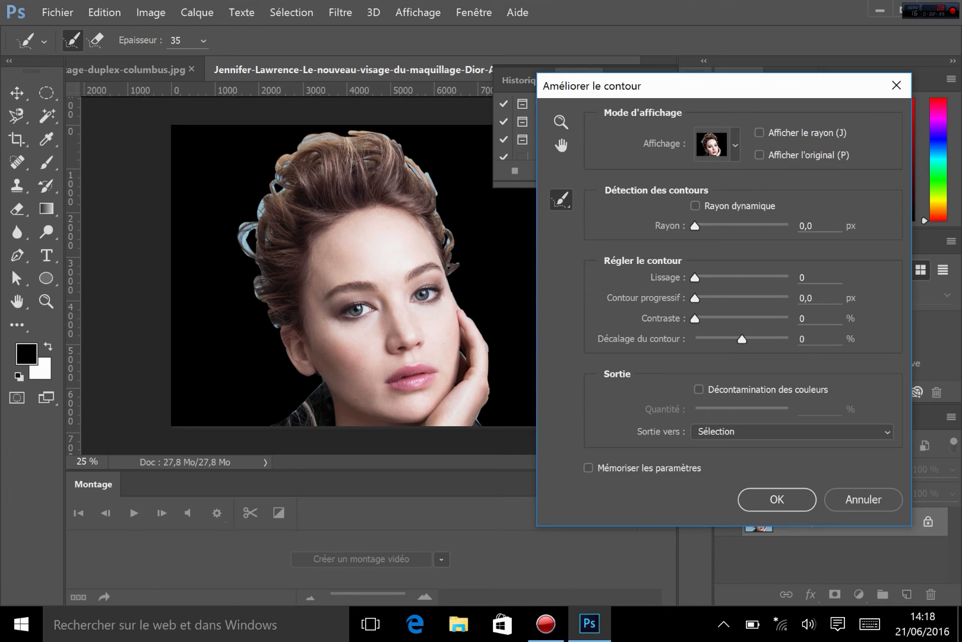
- Set the refine brush size to 240, brush along both sides and the top of the hair outline, and apply the refined selection
{"action": "left_click", "coordinate": [203, 40]}
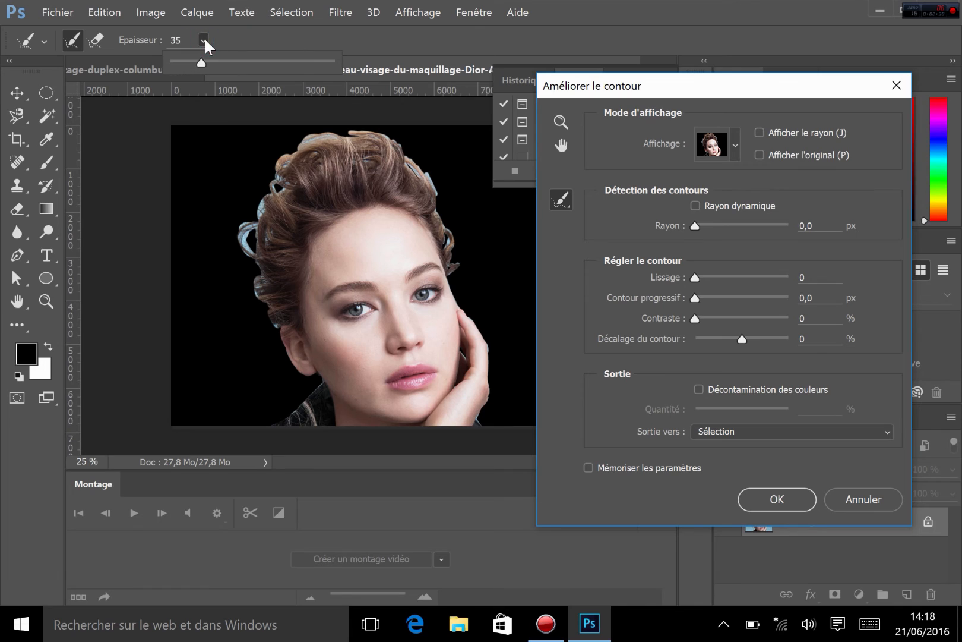
{"action": "left_click_drag", "start_coordinate": [203, 60], "coordinate": [288, 63]}
{"action": "left_click_drag", "start_coordinate": [291, 65], "coordinate": [294, 65]}
{"action": "key", "text": "Return"}
{"action": "mouse_move", "coordinate": [281, 321]}
{"action": "left_mouse_down"}
{"action": "mouse_move", "coordinate": [261, 285]}
{"action": "mouse_move", "coordinate": [269, 269]}
{"action": "mouse_move", "coordinate": [244, 248]}
{"action": "mouse_move", "coordinate": [262, 213]}
{"action": "mouse_move", "coordinate": [266, 233]}
{"action": "mouse_move", "coordinate": [278, 224]}
{"action": "mouse_move", "coordinate": [272, 206]}
{"action": "mouse_move", "coordinate": [287, 149]}
{"action": "mouse_move", "coordinate": [308, 139]}
{"action": "mouse_move", "coordinate": [373, 139]}
{"action": "mouse_move", "coordinate": [431, 194]}
{"action": "mouse_move", "coordinate": [370, 156]}
{"action": "left_mouse_up"}
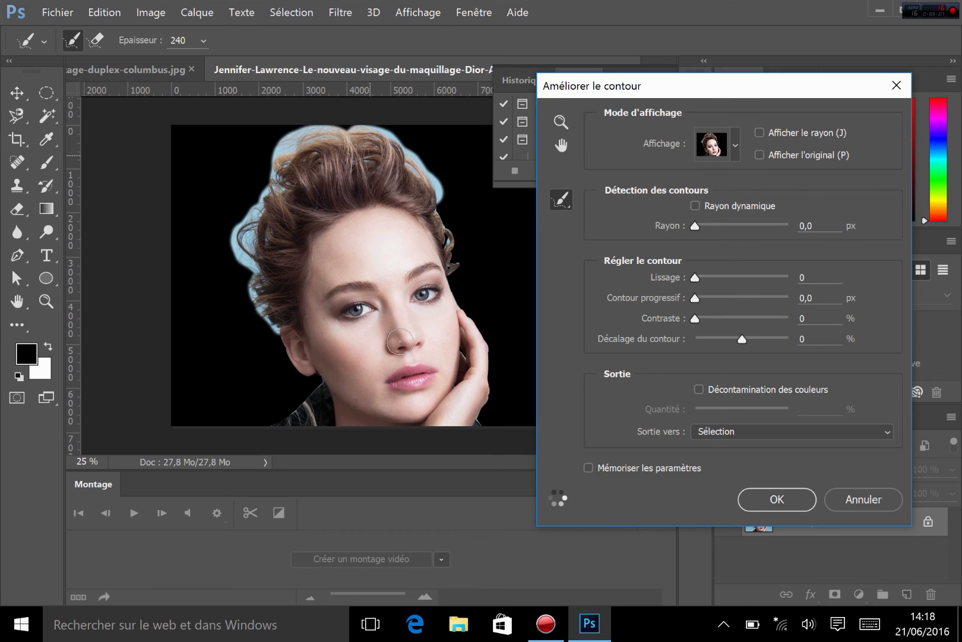
{"action": "left_click", "coordinate": [268, 234]}
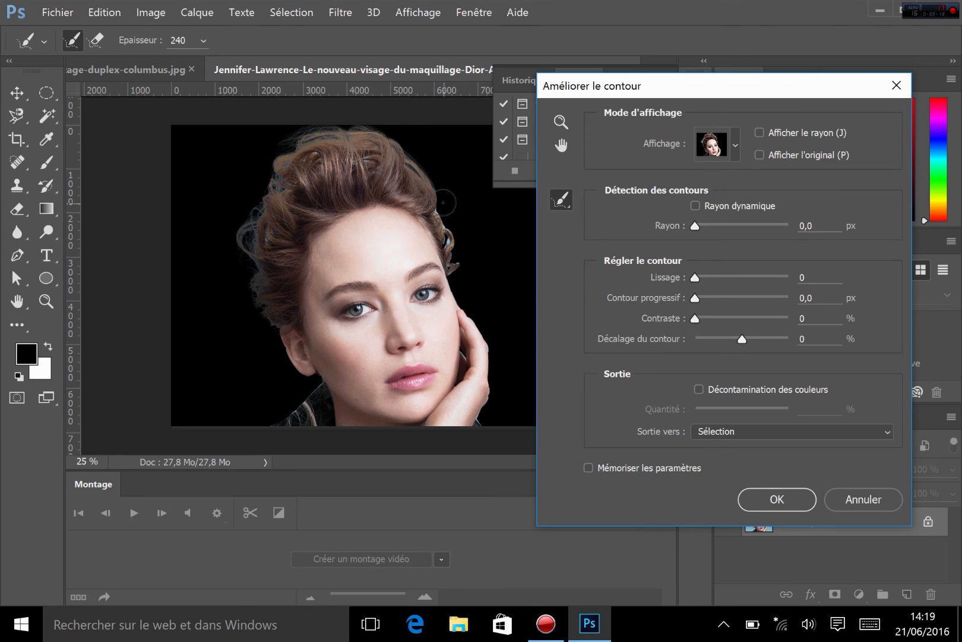
{"action": "left_click_drag", "start_coordinate": [441, 196], "coordinate": [467, 265]}
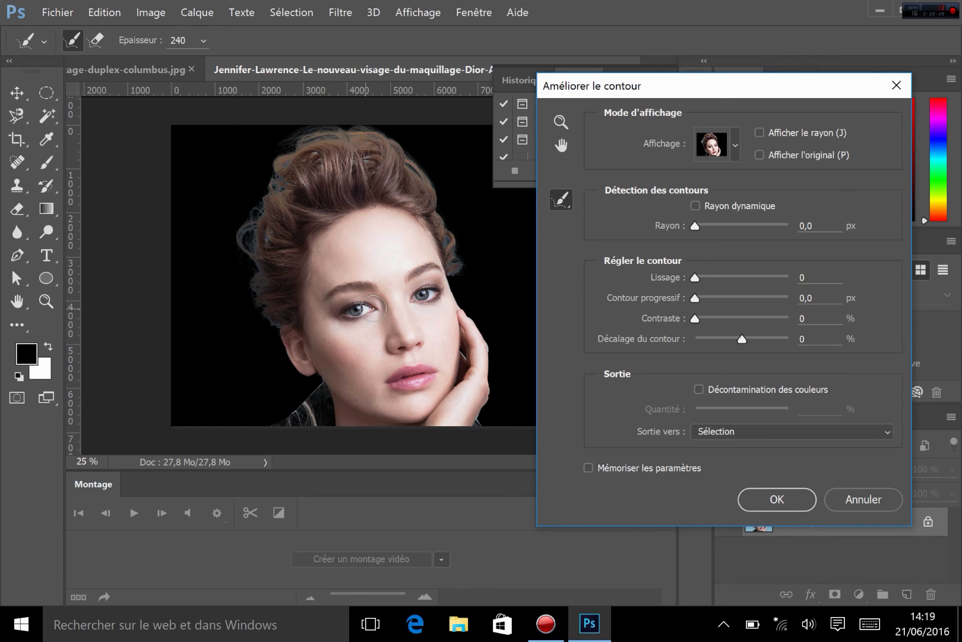
{"action": "left_click", "coordinate": [777, 499]}
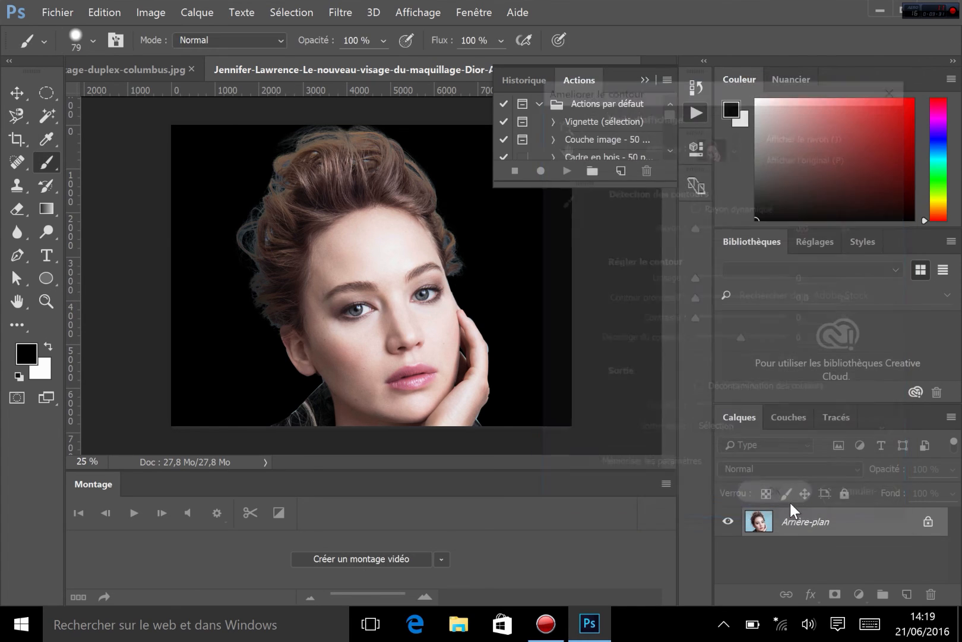
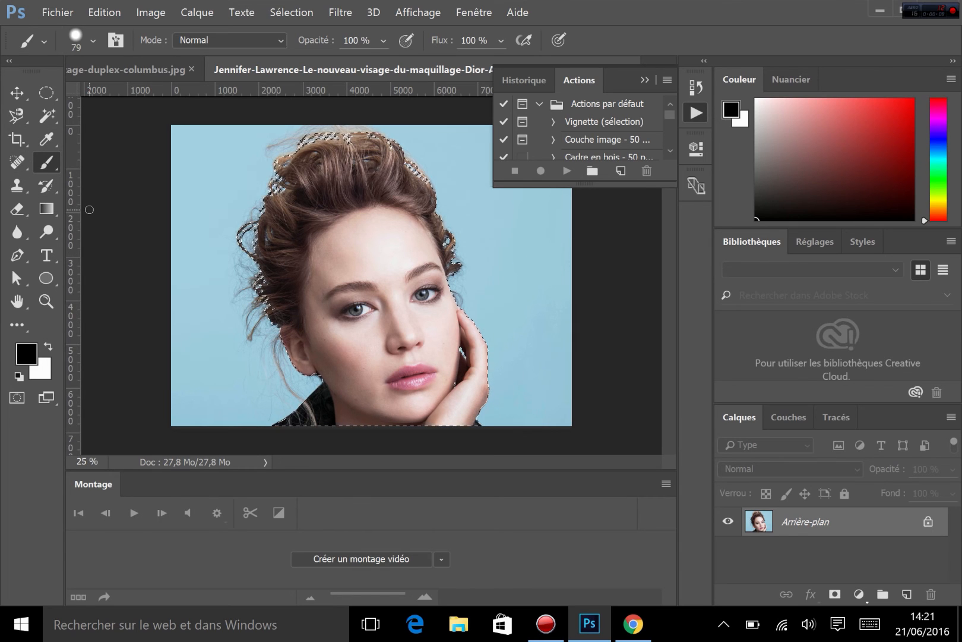
- Open the ferrari-official-web picture from the images folder
{"action": "key", "text": "ctrl+c"}
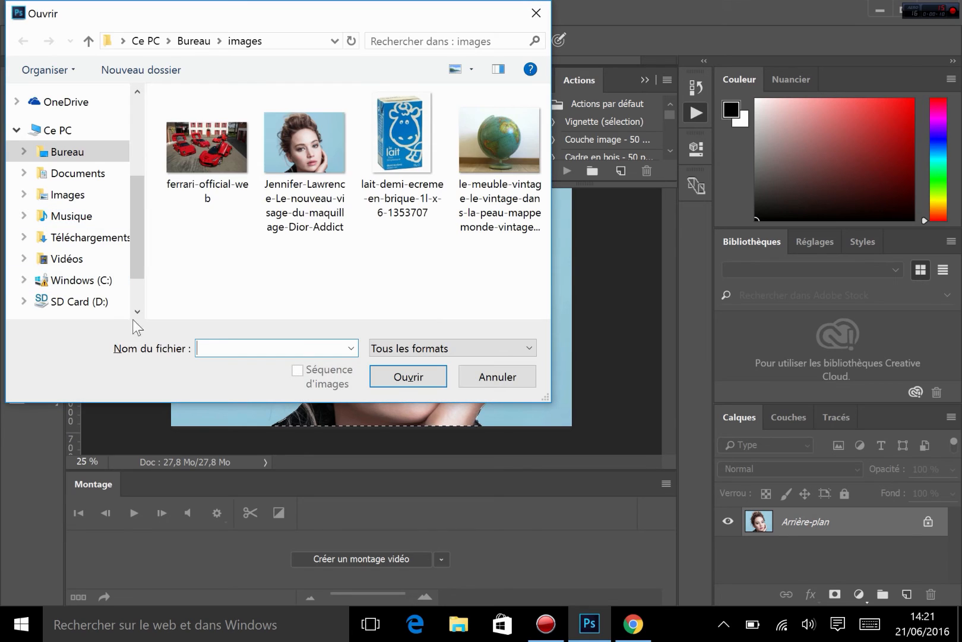
{"action": "left_click", "coordinate": [198, 139]}
{"action": "double_click", "coordinate": [198, 139]}
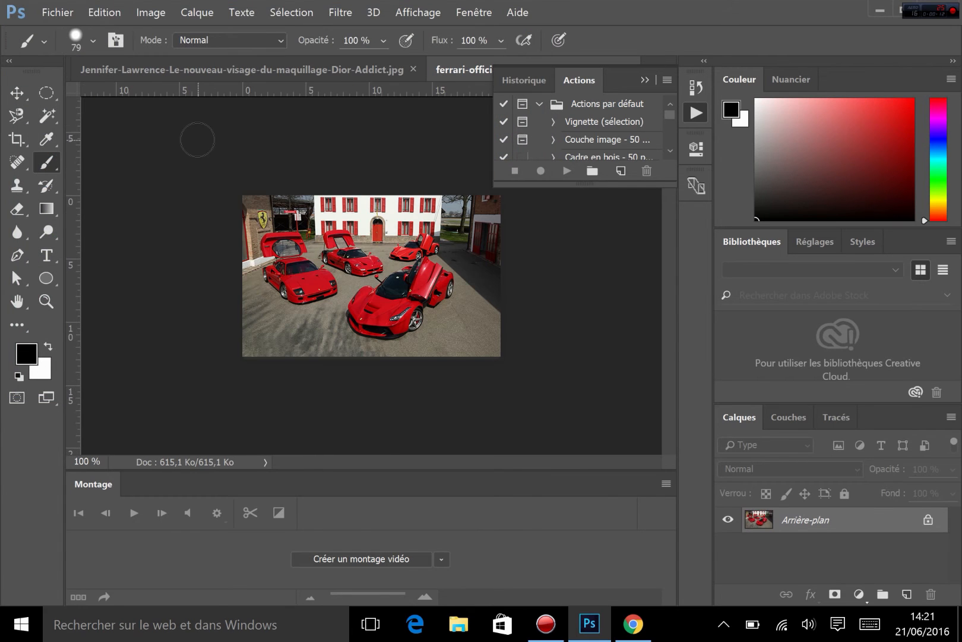
- Start a Color Range selection (Plage de couleurs) on the Ferrari picture and move its dialog clear of the cars
{"action": "key", "text": "ctrl+plus"}
{"action": "key", "text": "ctrl+plus"}
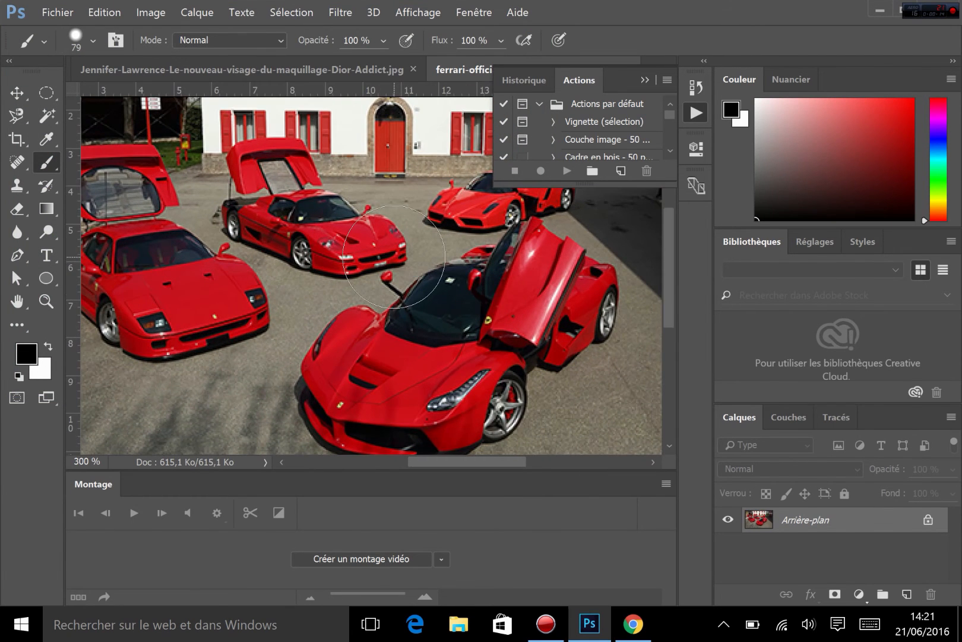
{"action": "key", "text": "ctrl+minus"}
{"action": "left_click", "coordinate": [295, 3]}
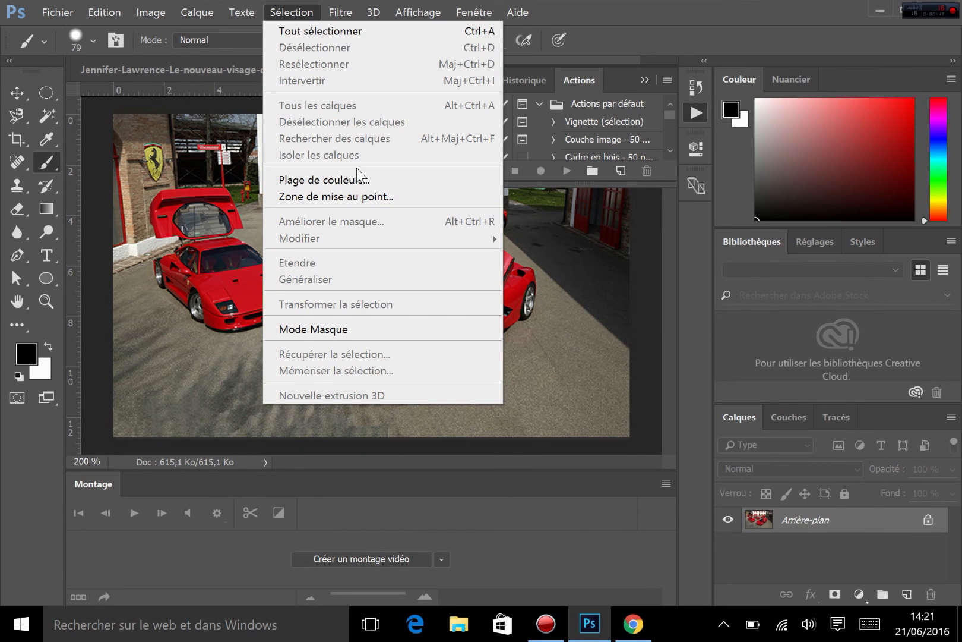
{"action": "left_click", "coordinate": [342, 179]}
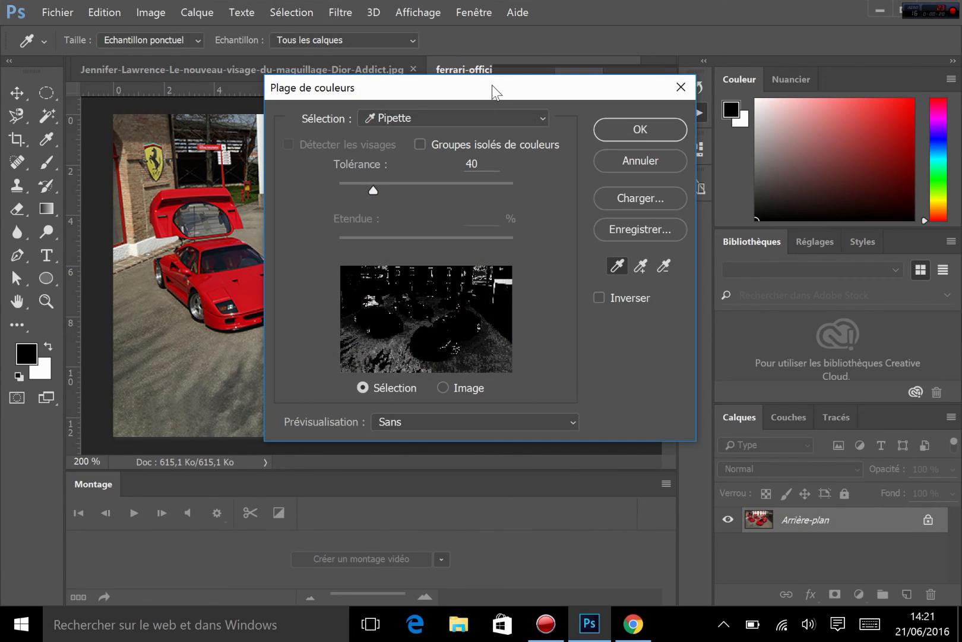
{"action": "left_click_drag", "start_coordinate": [491, 85], "coordinate": [776, 91]}
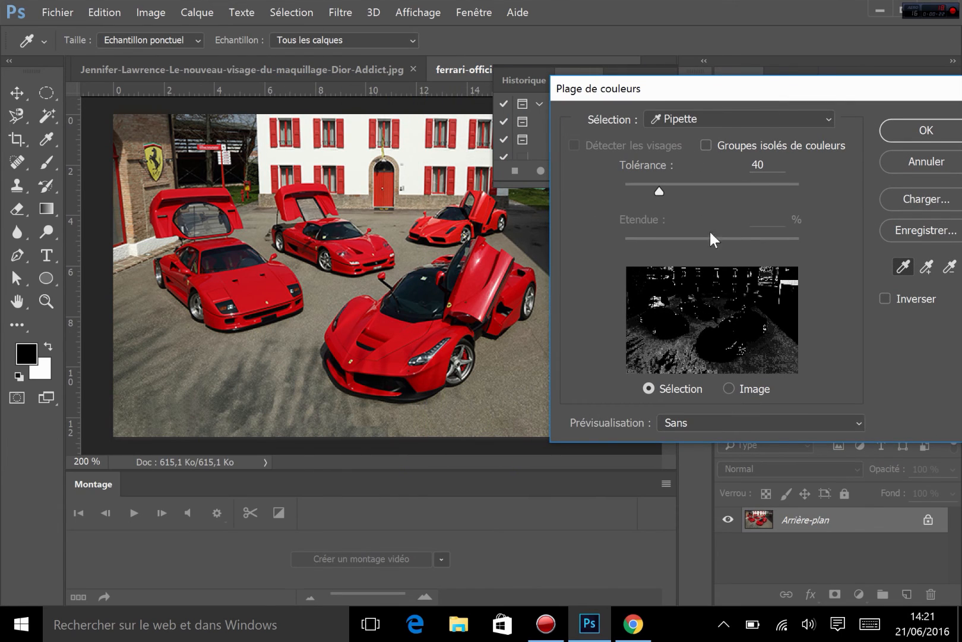
{"action": "right_click", "coordinate": [790, 90]}
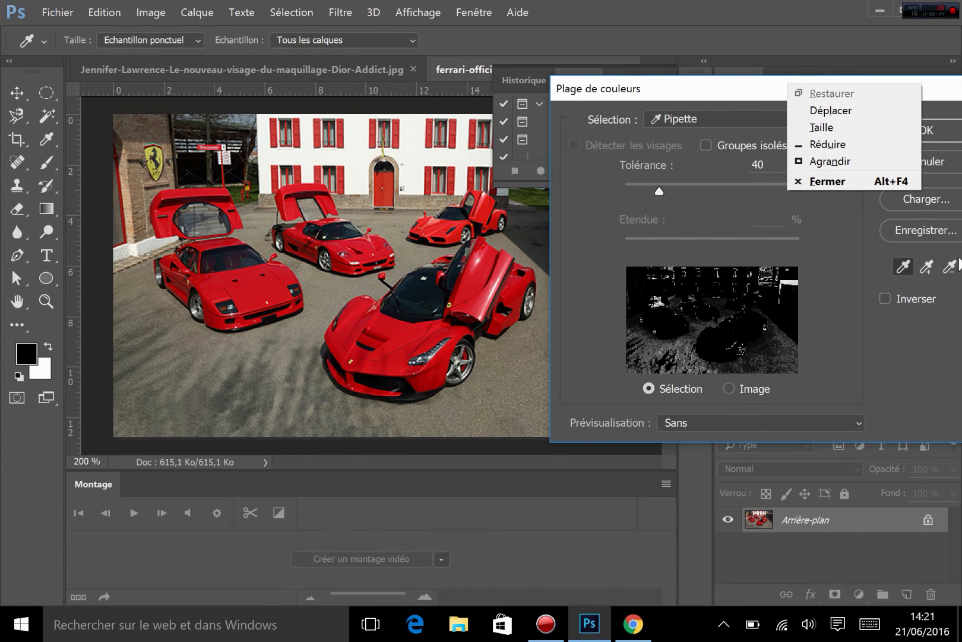
{"action": "left_click", "coordinate": [928, 353]}
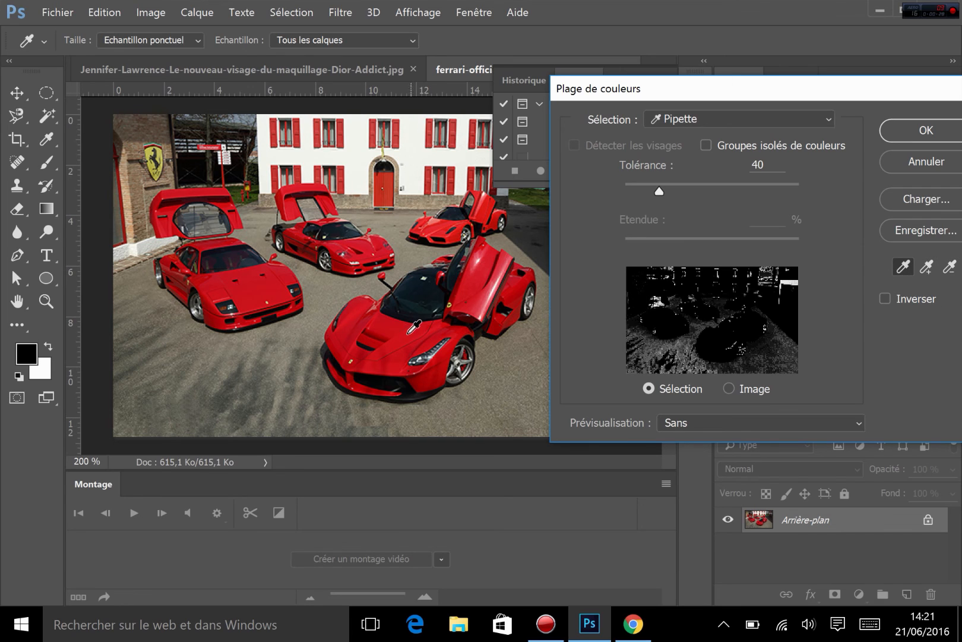
- Sample the red of the front car's hood, and add further red shades and the yellow of the wall's Ferrari badge
{"action": "left_click", "coordinate": [392, 314]}
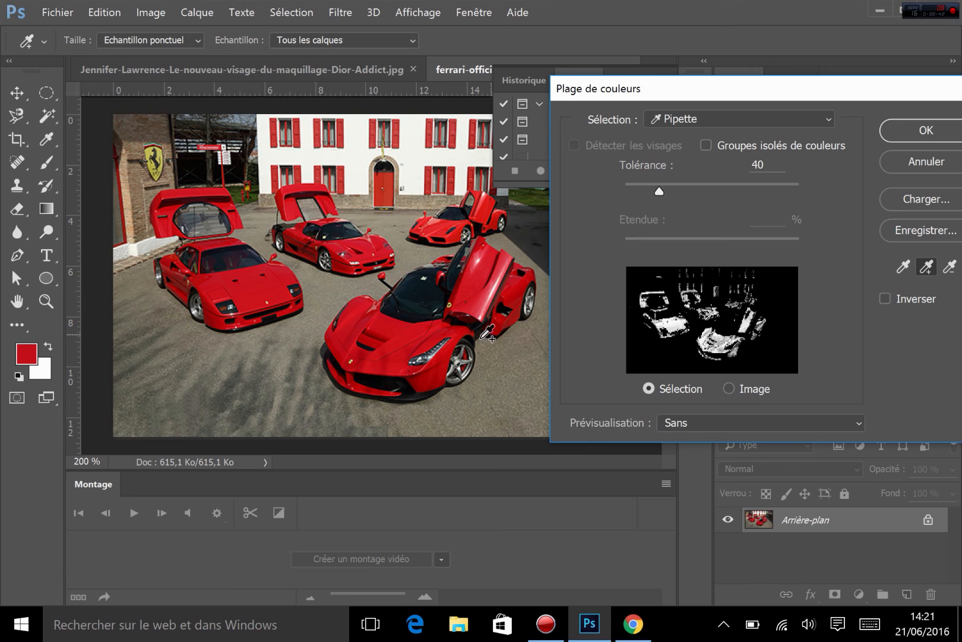
{"action": "left_click", "coordinate": [418, 330]}
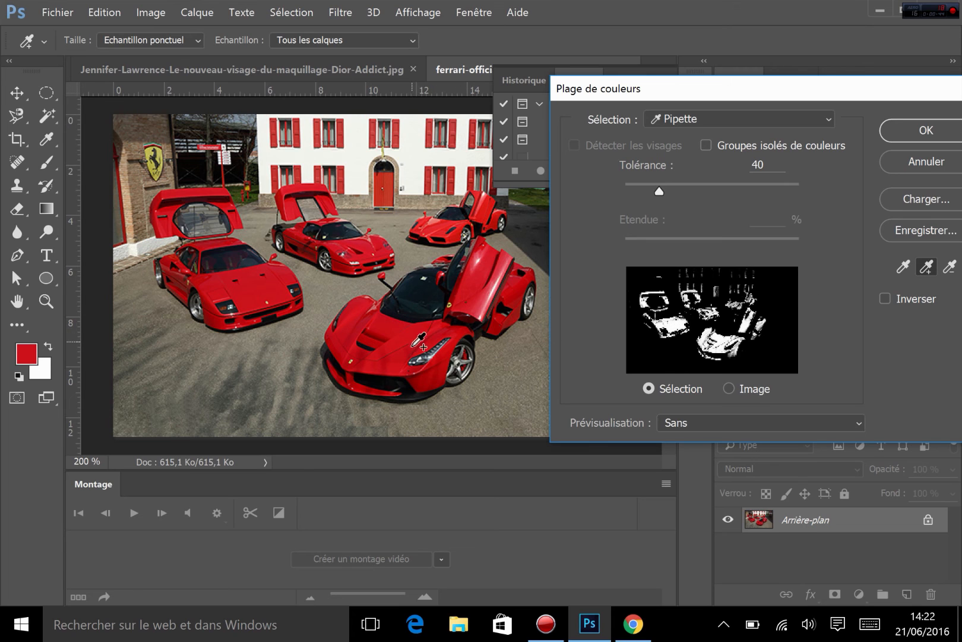
{"action": "left_click", "coordinate": [420, 369]}
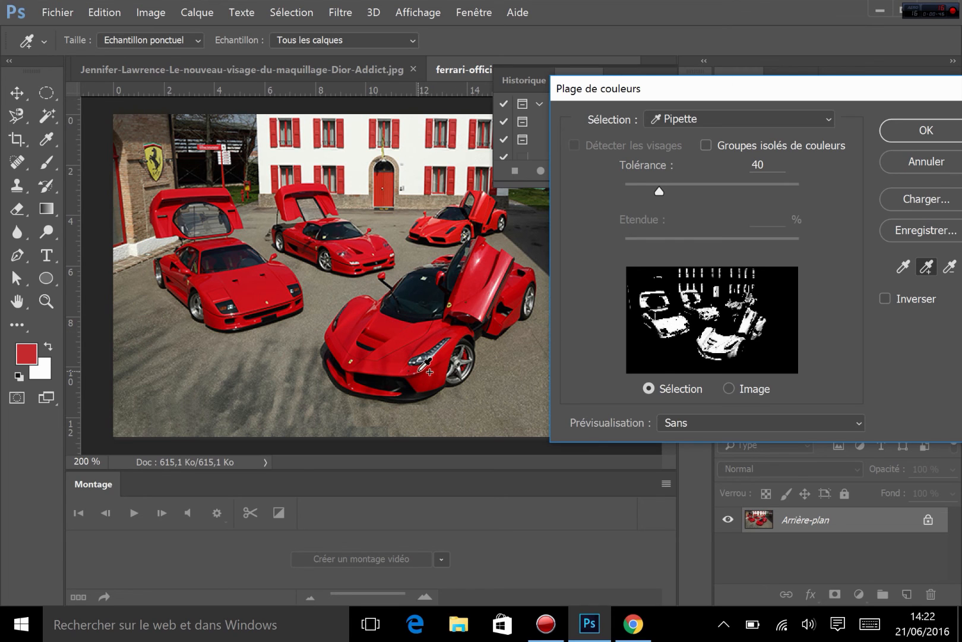
{"action": "left_click", "coordinate": [152, 153]}
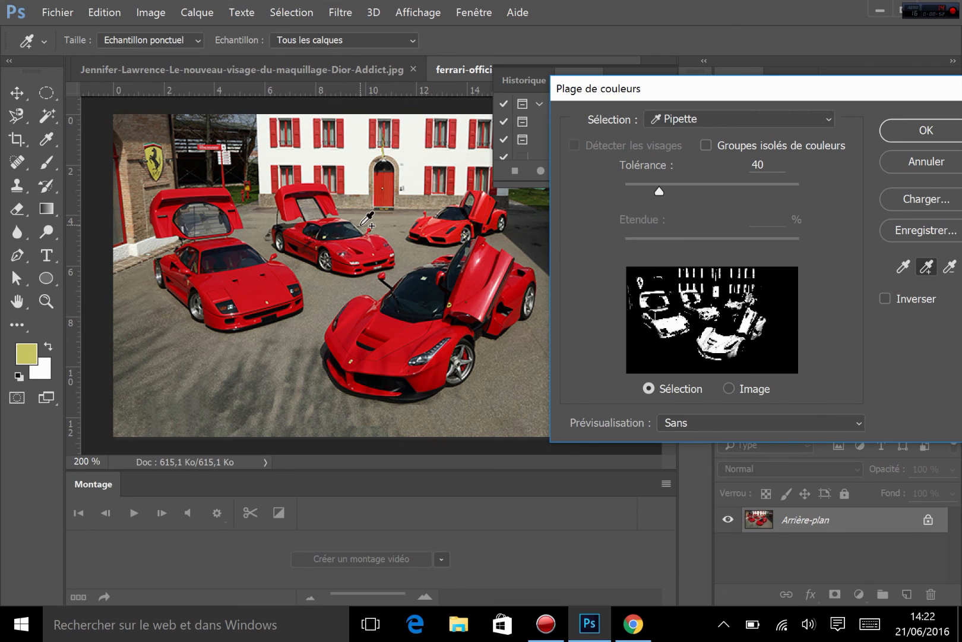
- Subtract several red shades of the front car's hood from the sampled color range
{"action": "left_click", "coordinate": [949, 267]}
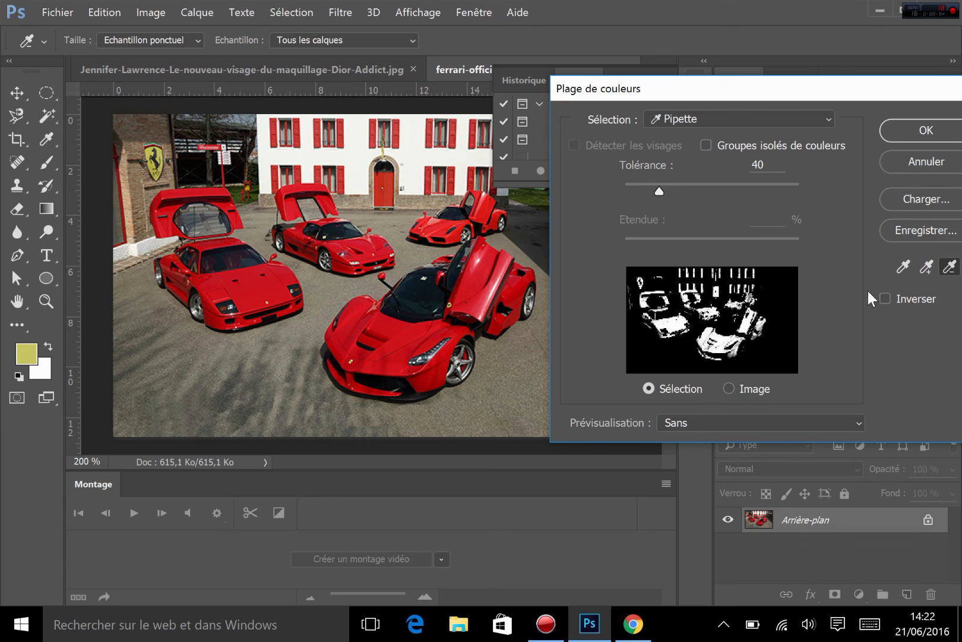
{"action": "left_click", "coordinate": [393, 325]}
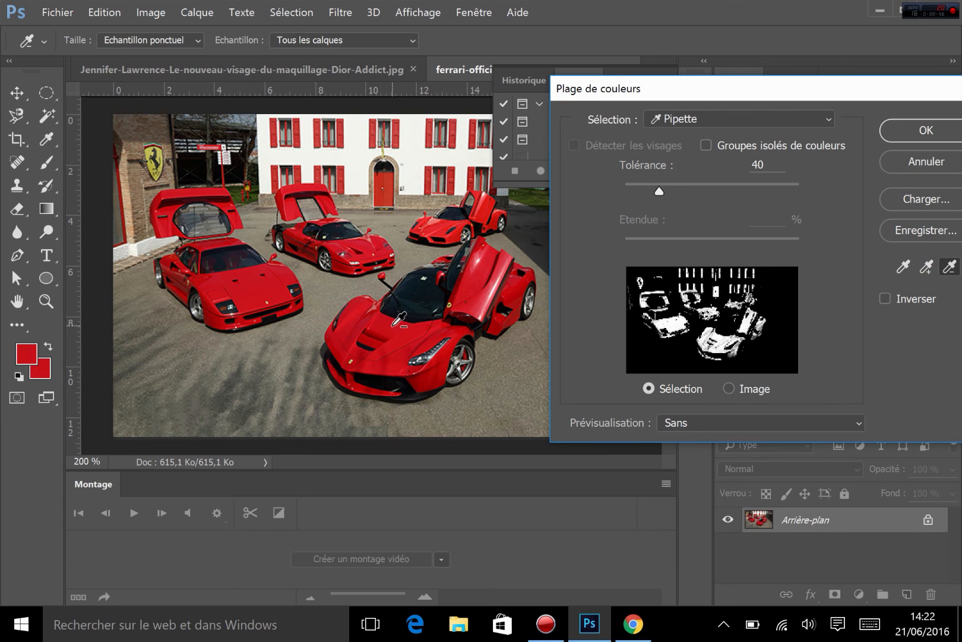
{"action": "left_click", "coordinate": [393, 326]}
{"action": "left_click", "coordinate": [402, 335]}
{"action": "left_click", "coordinate": [396, 359]}
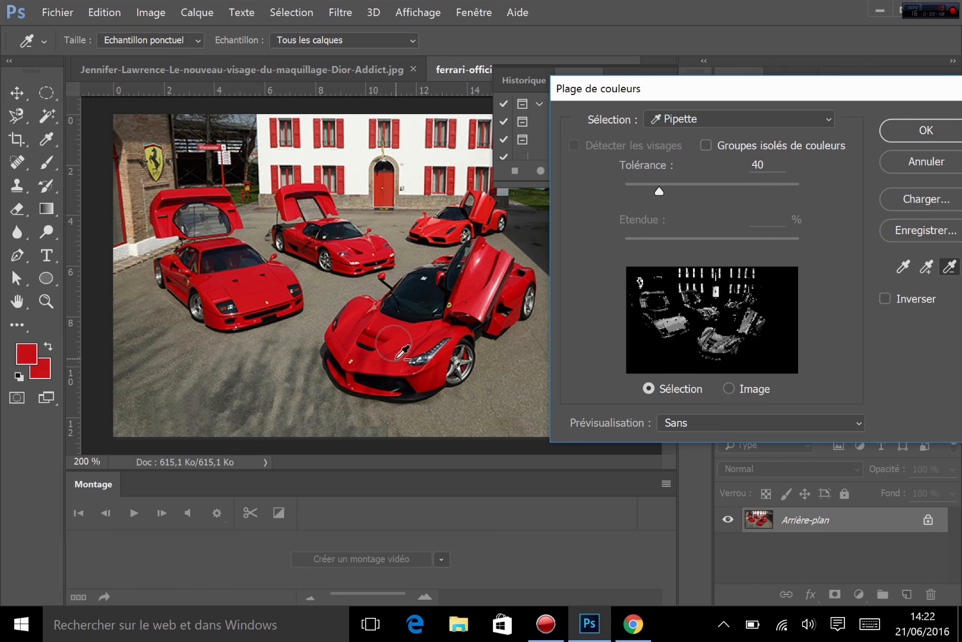
{"action": "left_click", "coordinate": [357, 323]}
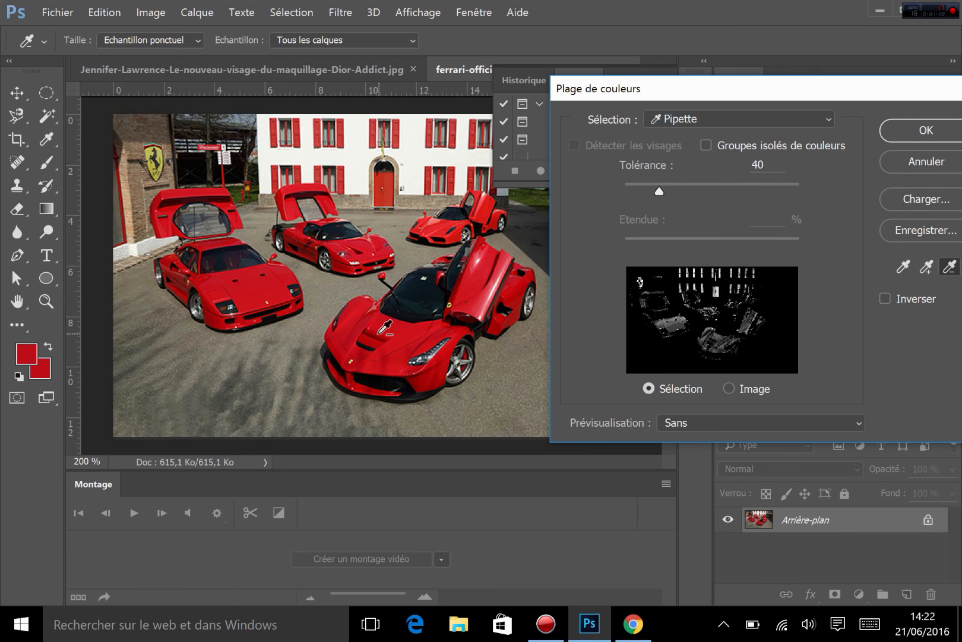
{"action": "left_click", "coordinate": [380, 331]}
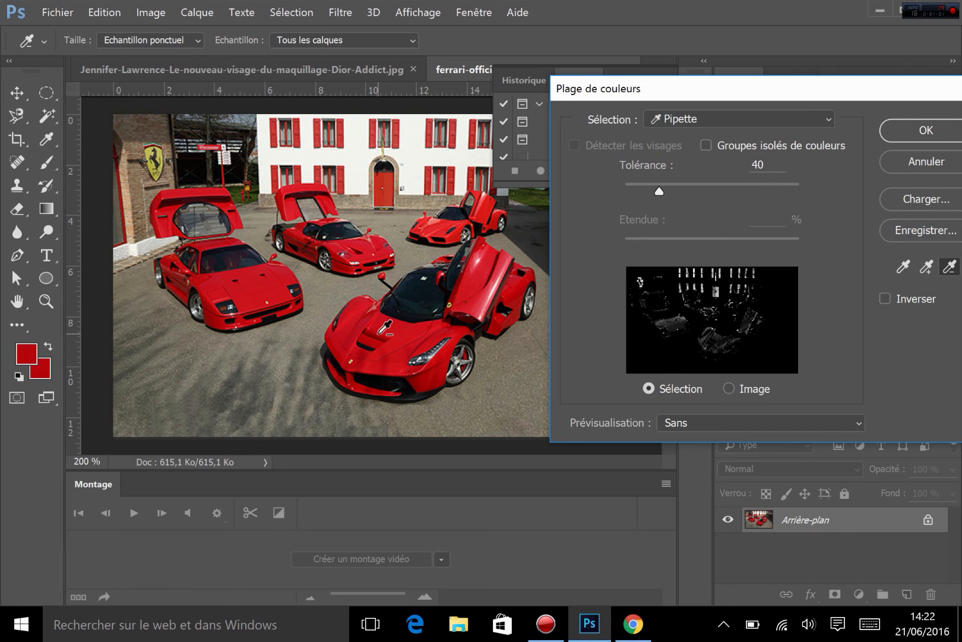
- Add the hood's red back to the sampled colors and apply the color range with a tolerance of 60
{"action": "left_click", "coordinate": [925, 269]}
{"action": "left_click", "coordinate": [395, 326]}
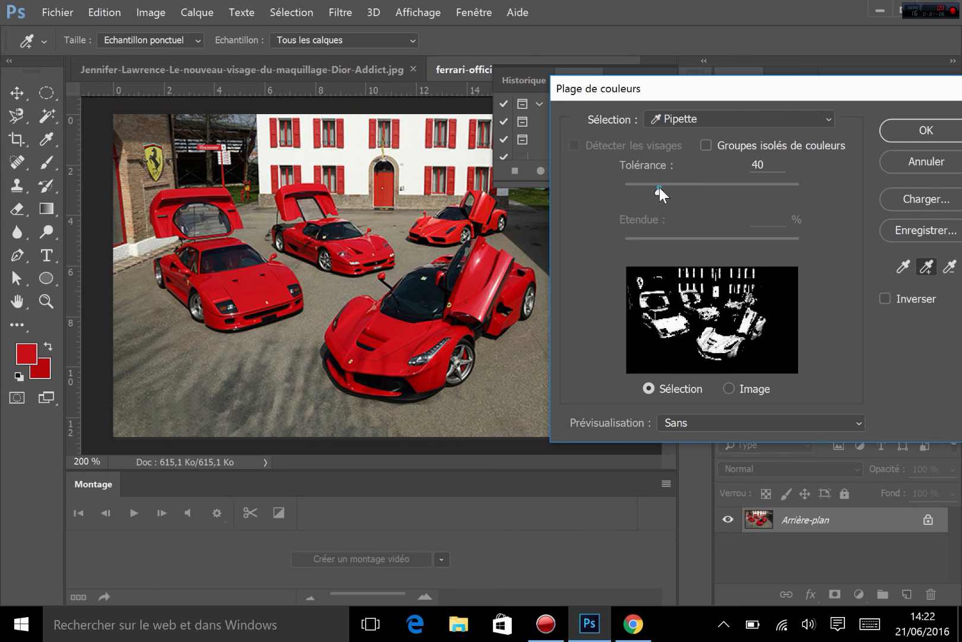
{"action": "left_click_drag", "start_coordinate": [659, 187], "coordinate": [769, 190]}
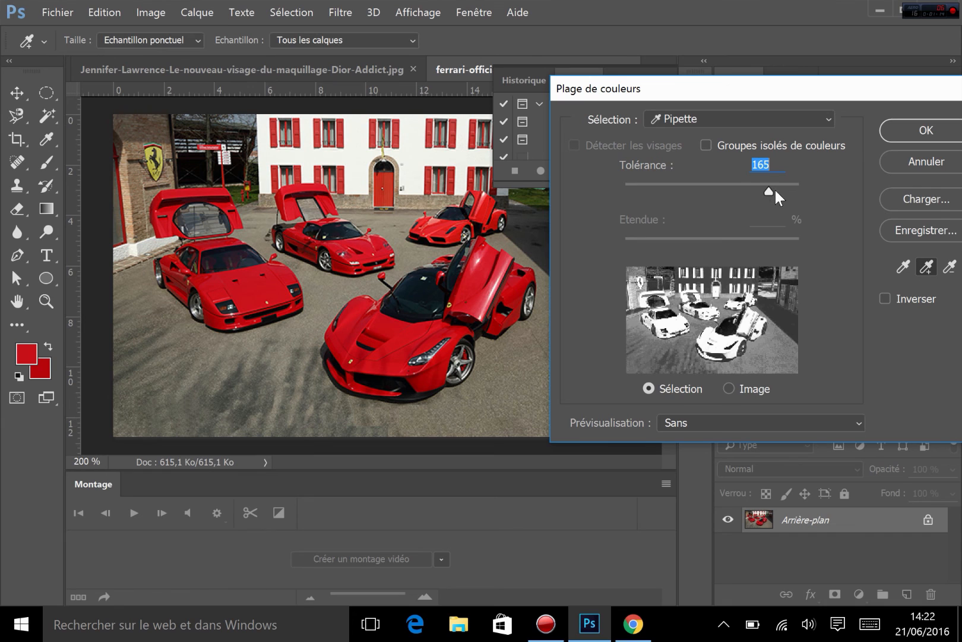
{"action": "left_click_drag", "start_coordinate": [767, 190], "coordinate": [677, 190]}
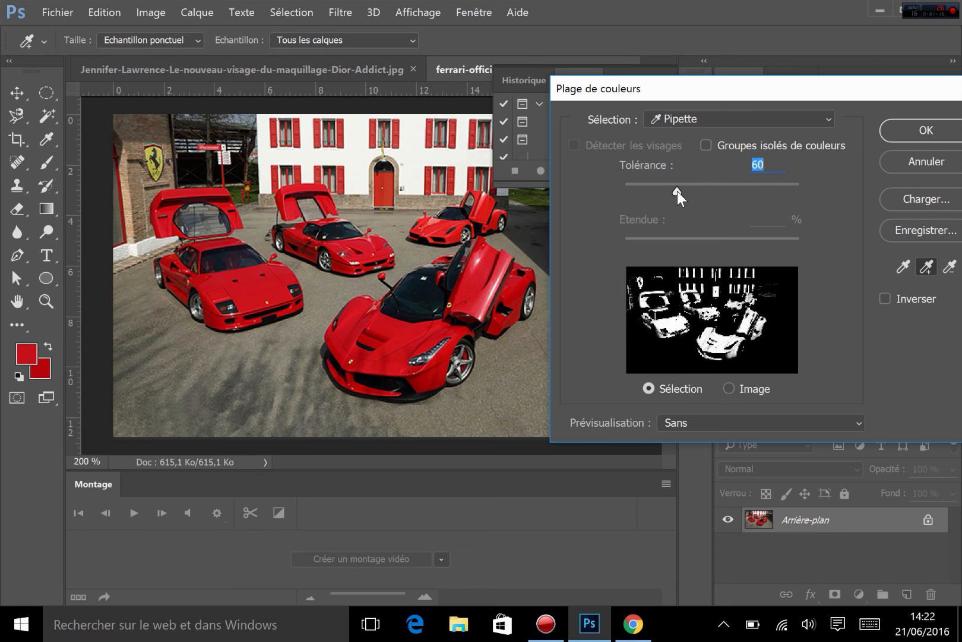
{"action": "left_click", "coordinate": [902, 131]}
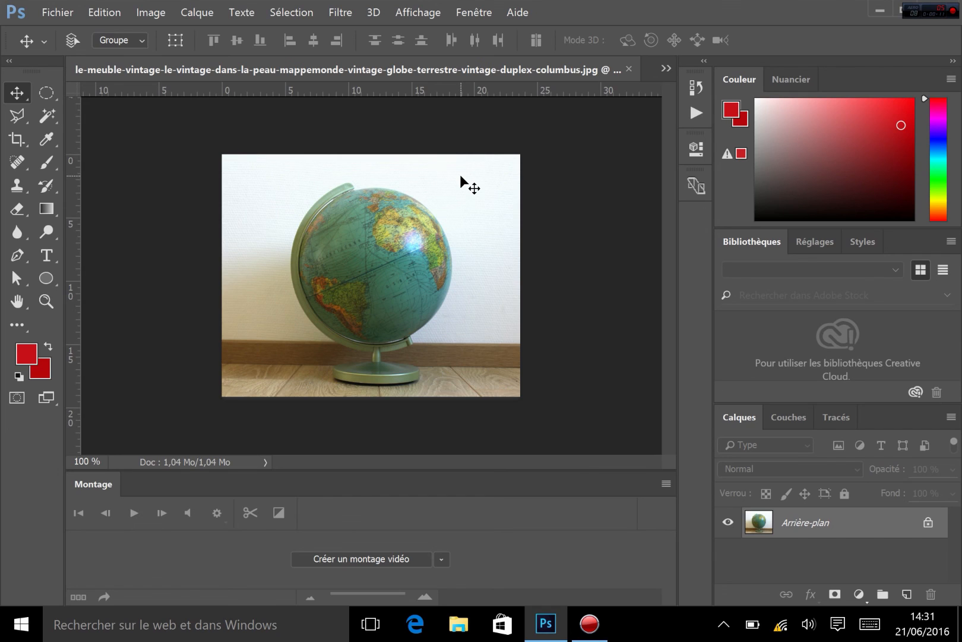
- Outline the globe's sphere with a closed Polygonal Lasso selection, leaving out its metal arm and stand
{"action": "key", "text": "ctrl+plus"}
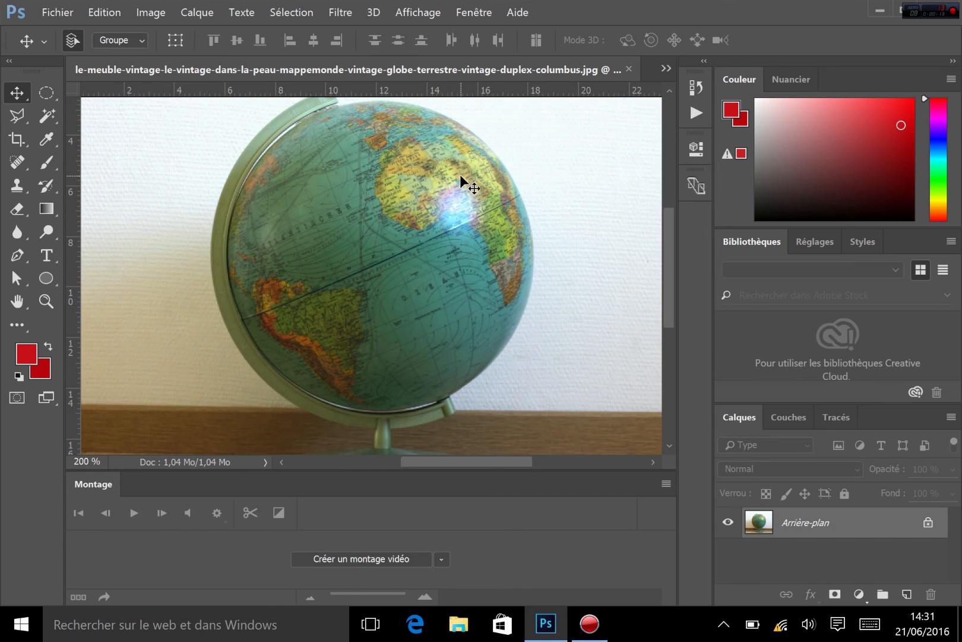
{"action": "key", "text": "ctrl+minus"}
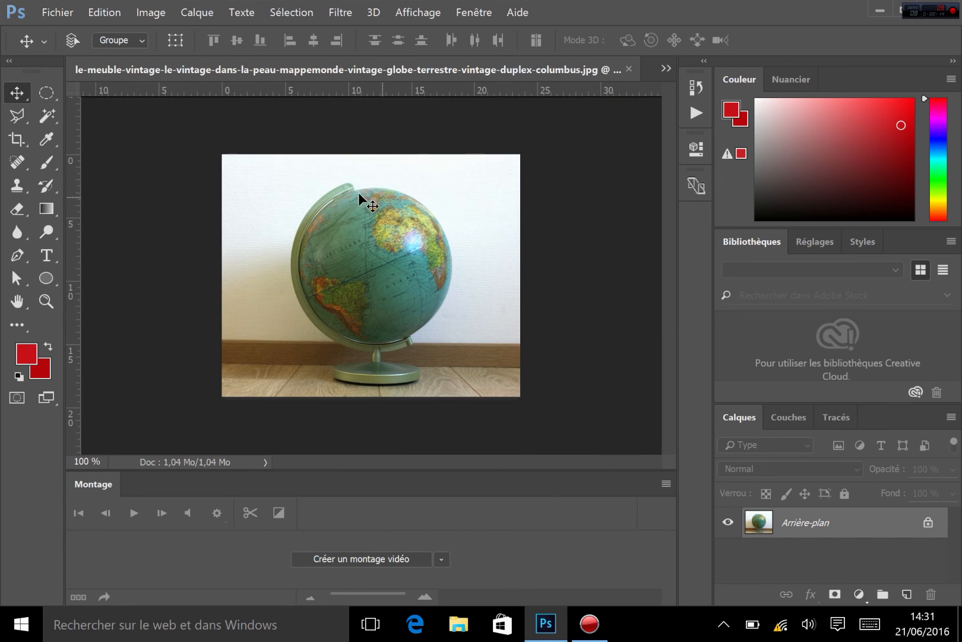
{"action": "left_click", "coordinate": [17, 114]}
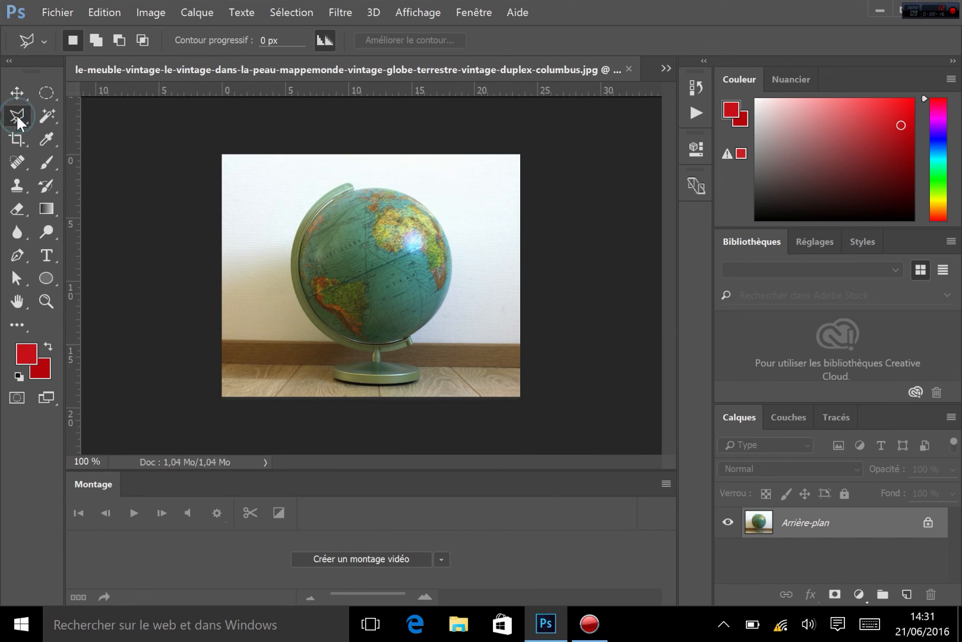
{"action": "left_click", "coordinate": [356, 189]}
{"action": "left_click", "coordinate": [365, 341]}
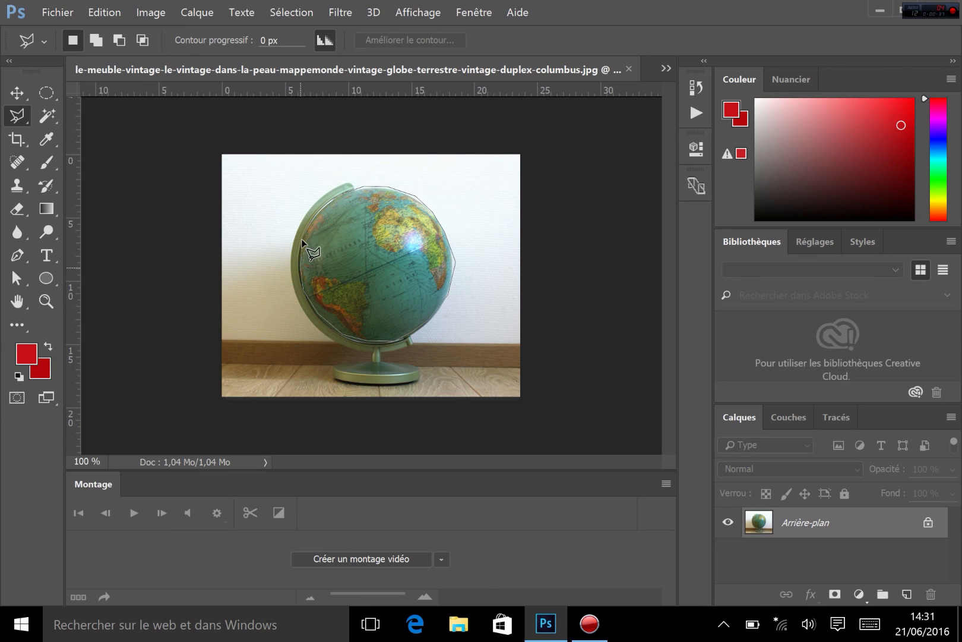
{"action": "left_click", "coordinate": [344, 193]}
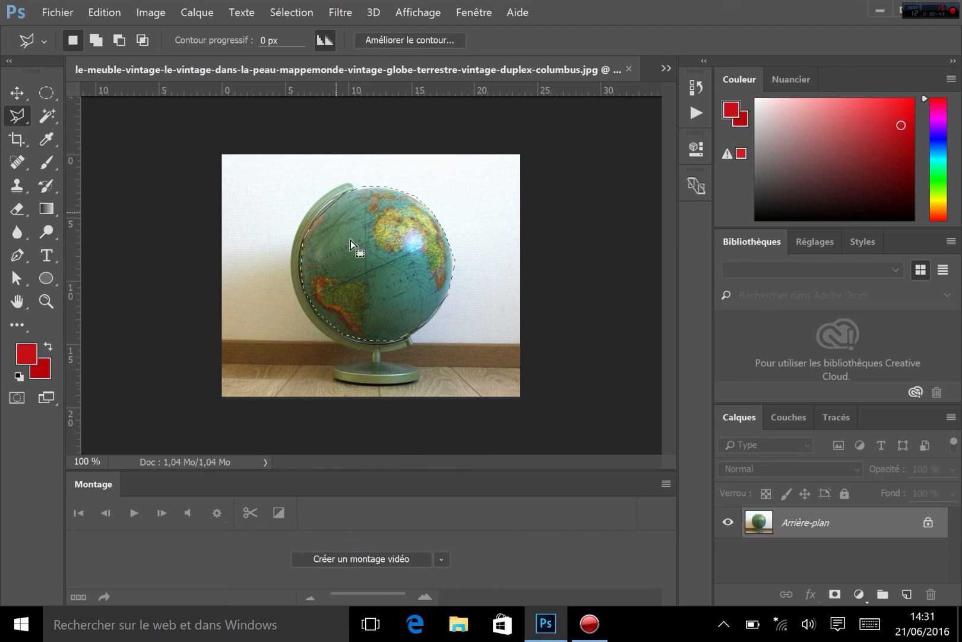
- Start refining the edge (Améliorer le contour) of the globe selection
{"action": "key", "text": "ctrl+plus"}
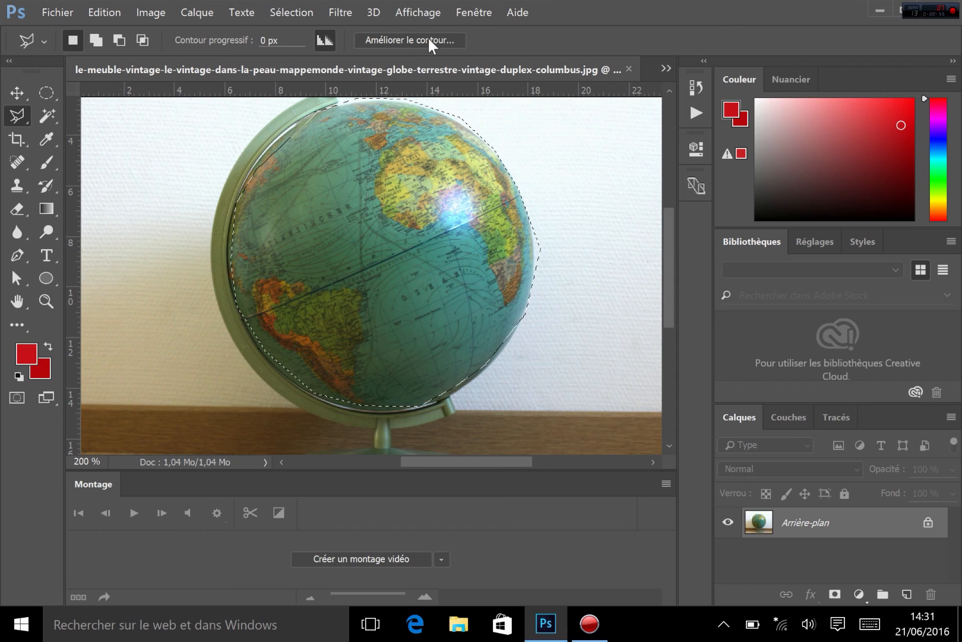
{"action": "left_click", "coordinate": [291, 12]}
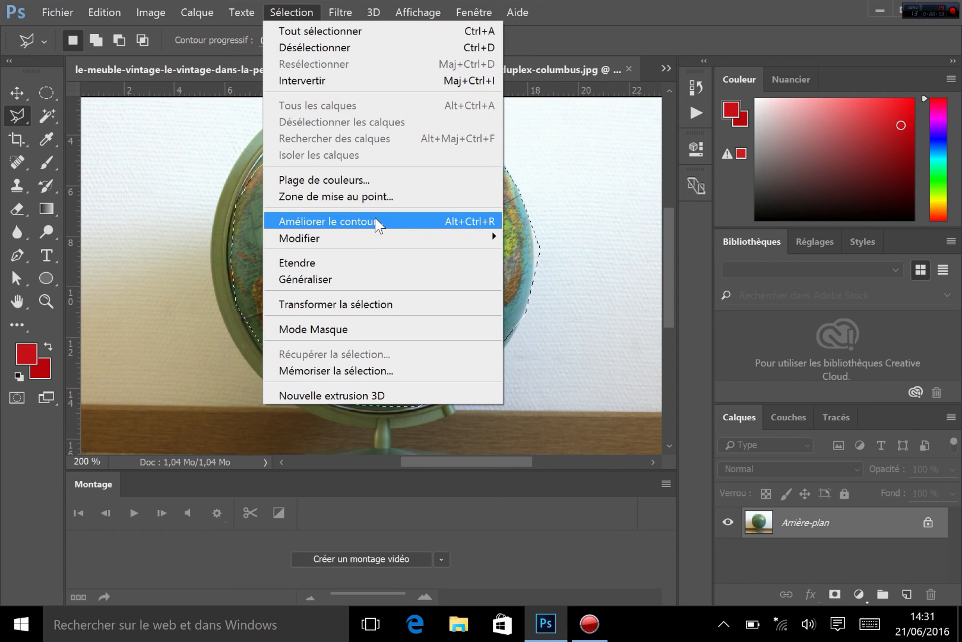
{"action": "left_click", "coordinate": [634, 17]}
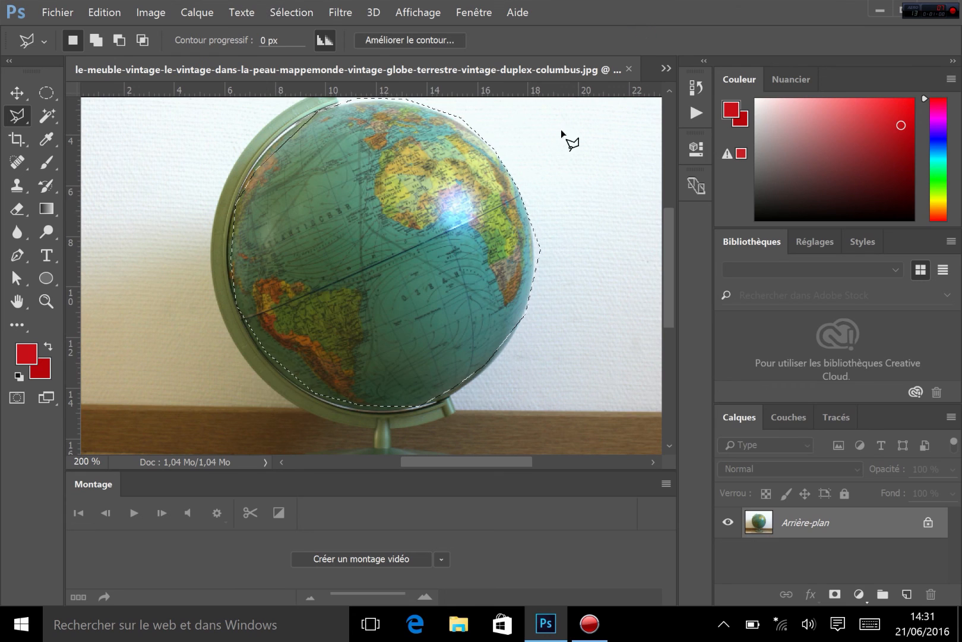
{"action": "right_click", "coordinate": [511, 176]}
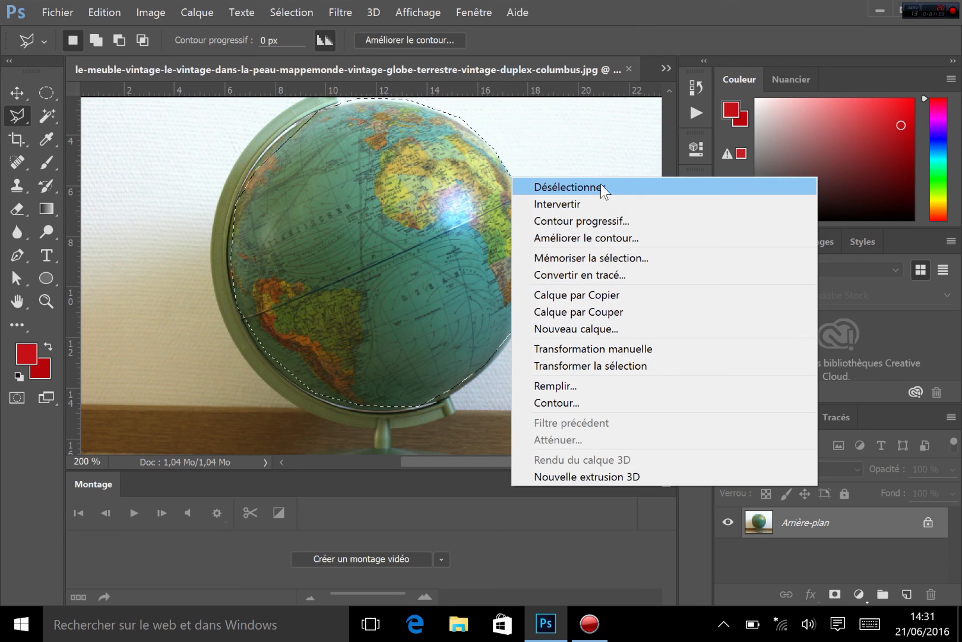
{"action": "left_click", "coordinate": [600, 239]}
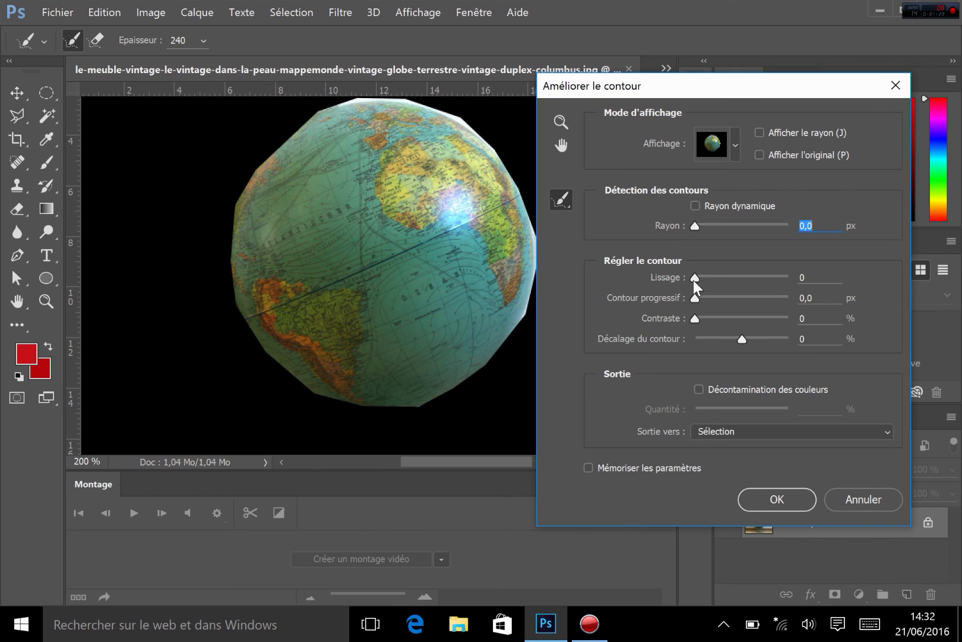
- Try smoothing (Lissage) values of 66 and 100 on the globe's edge, and reset it to 0
{"action": "left_click_drag", "start_coordinate": [694, 279], "coordinate": [757, 280]}
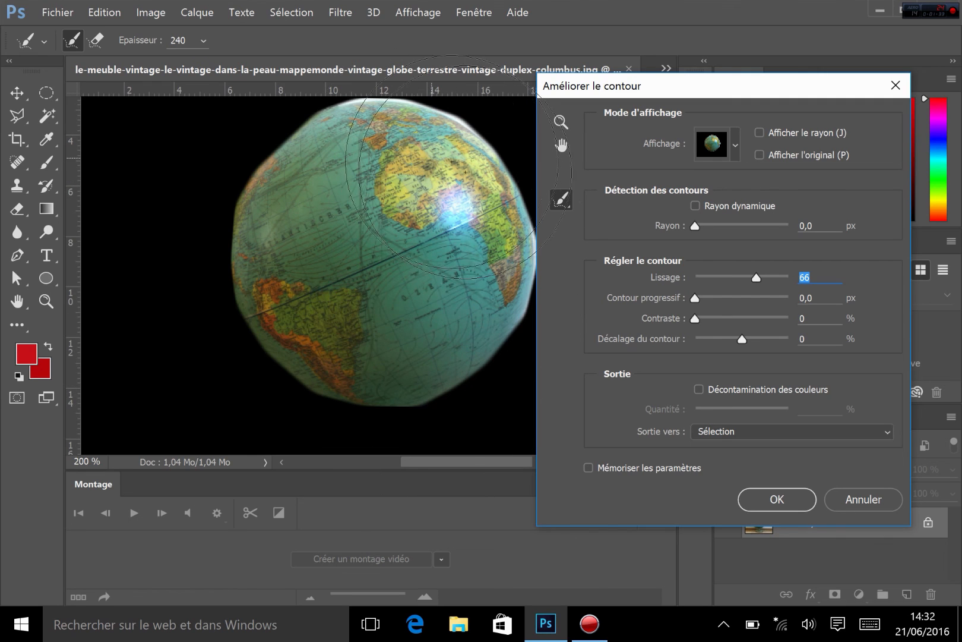
{"action": "left_click_drag", "start_coordinate": [757, 279], "coordinate": [774, 278]}
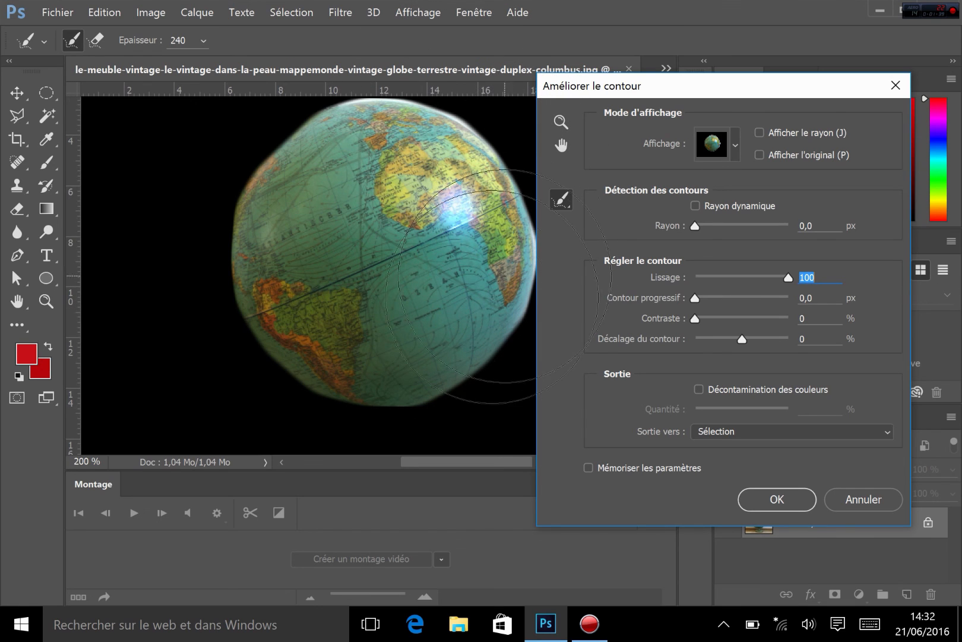
{"action": "left_click_drag", "start_coordinate": [732, 276], "coordinate": [682, 272]}
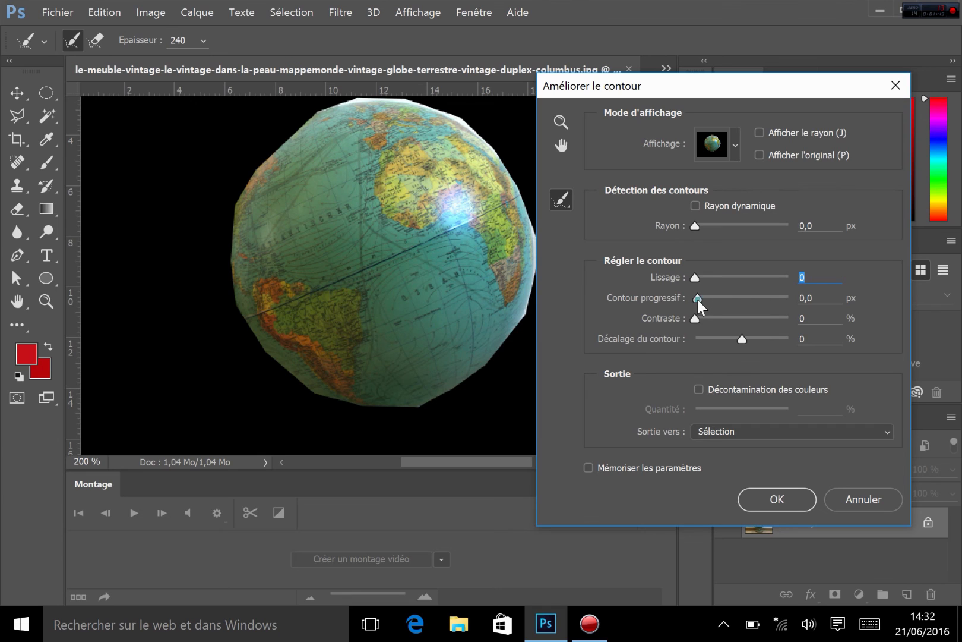
- Set the globe edge's contrast (Contraste) to 100 % and its feather (Contour progressif) to 6,3 px, after trying 50,6 px
{"action": "left_click_drag", "start_coordinate": [698, 300], "coordinate": [747, 298]}
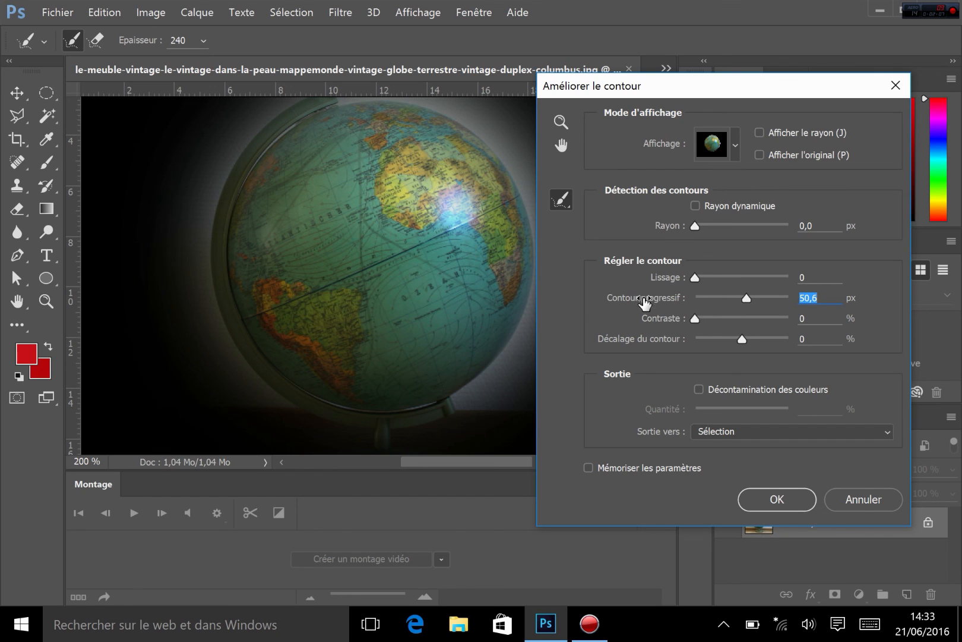
{"action": "left_click_drag", "start_coordinate": [694, 319], "coordinate": [783, 319]}
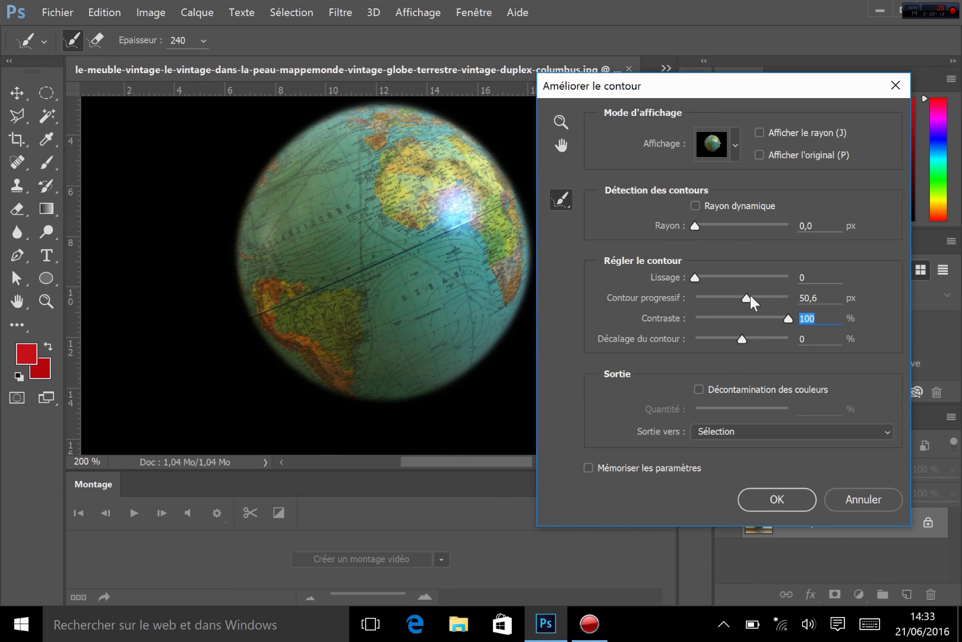
{"action": "mouse_move", "coordinate": [738, 297]}
{"action": "left_mouse_down"}
{"action": "mouse_move", "coordinate": [689, 294]}
{"action": "mouse_move", "coordinate": [723, 300]}
{"action": "left_mouse_up"}
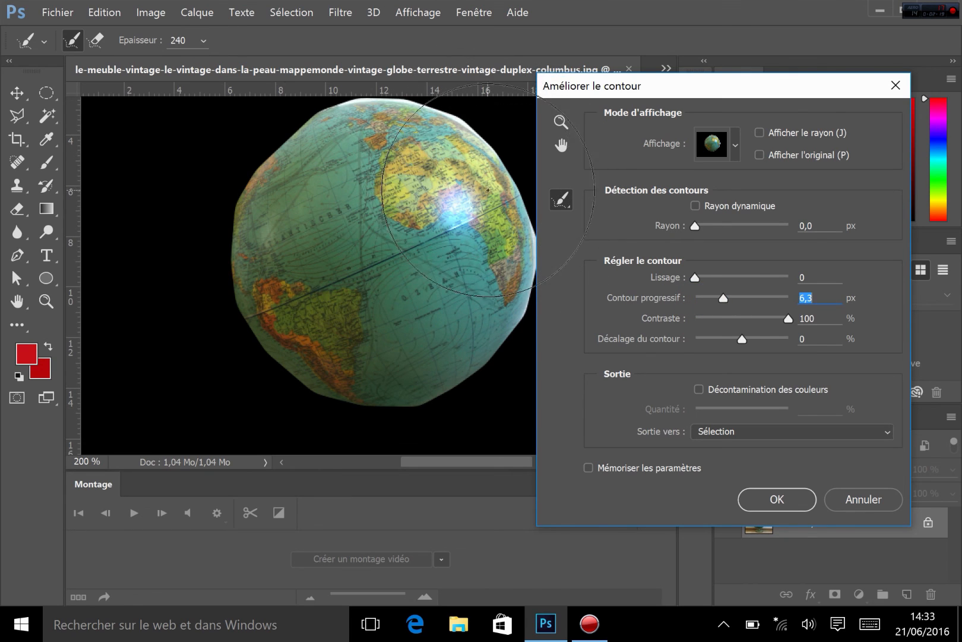
- Reset the globe edge's feather and contrast to 0, and apply an edge shift (Décalage du contour) of -16 % after trying -56, -98 and +98 %
{"action": "left_click_drag", "start_coordinate": [753, 317], "coordinate": [665, 301]}
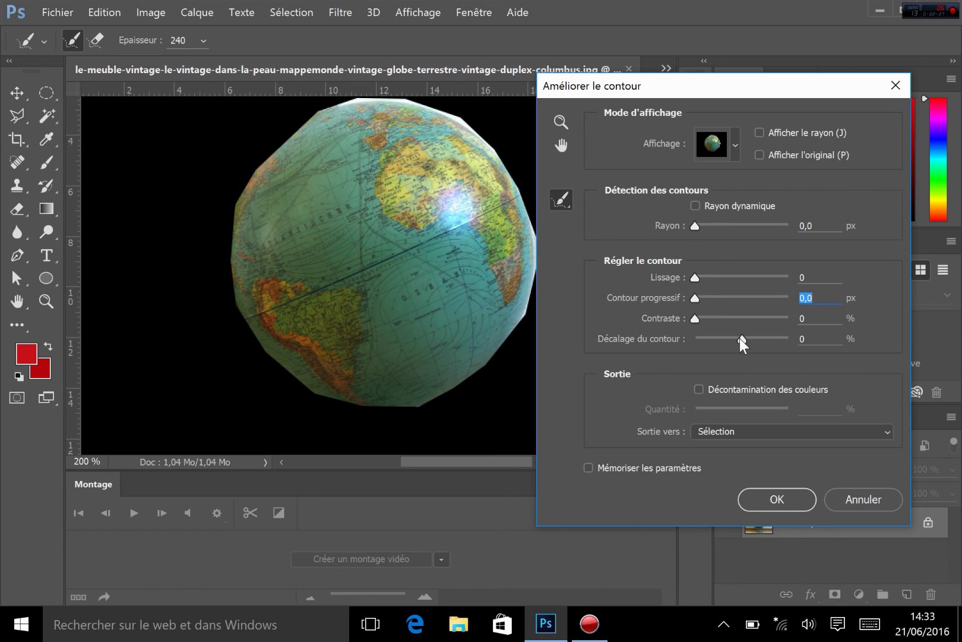
{"action": "left_click_drag", "start_coordinate": [739, 338], "coordinate": [716, 337]}
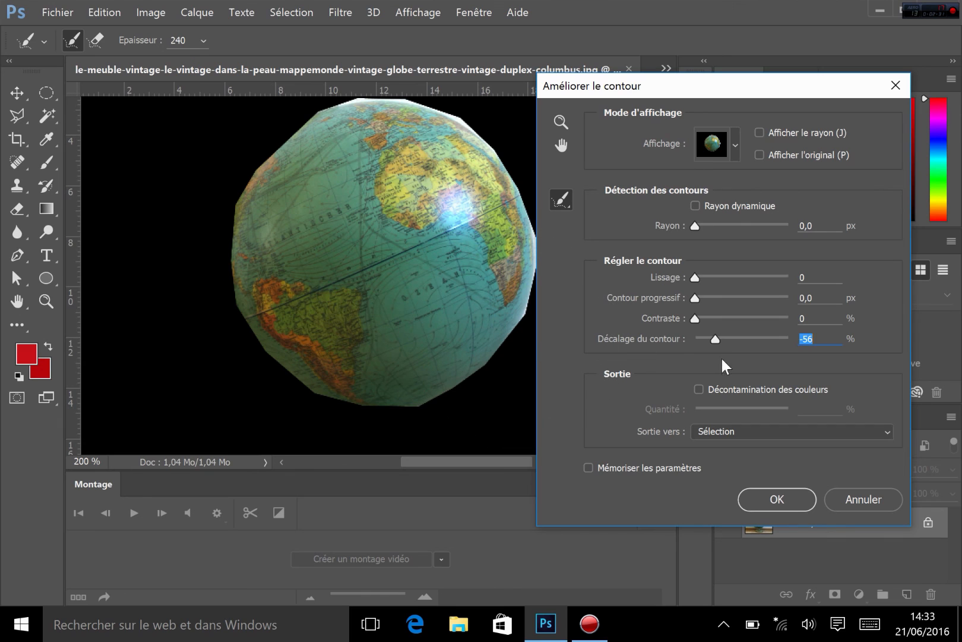
{"action": "left_click_drag", "start_coordinate": [711, 339], "coordinate": [695, 339]}
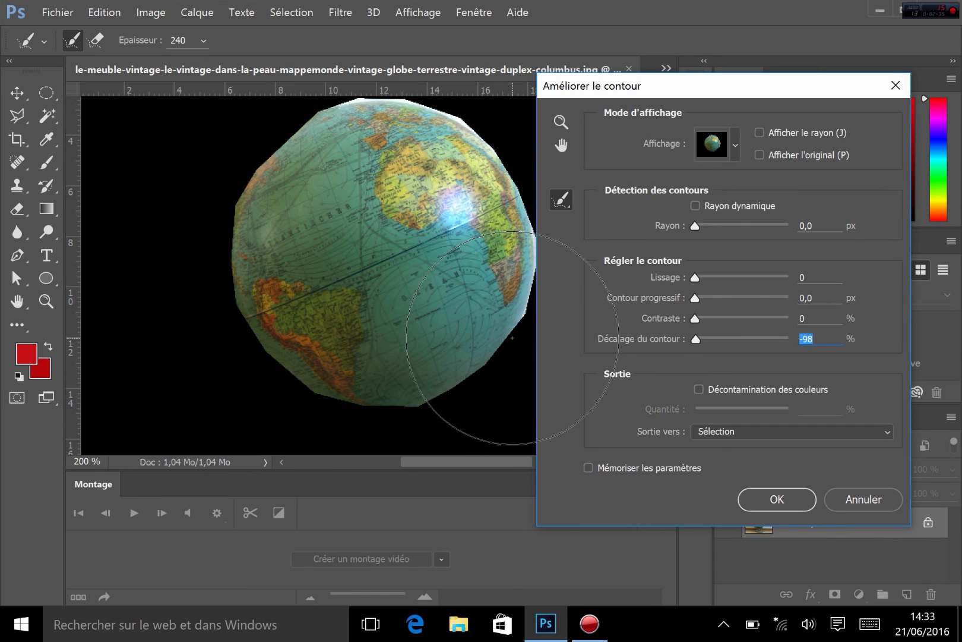
{"action": "left_click_drag", "start_coordinate": [695, 340], "coordinate": [787, 339]}
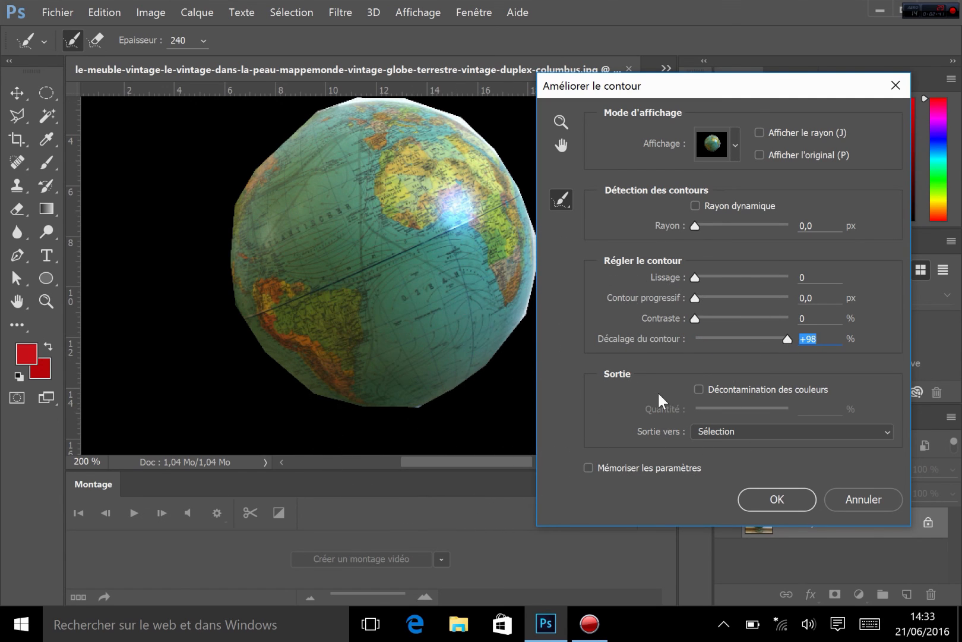
{"action": "left_click", "coordinate": [735, 337]}
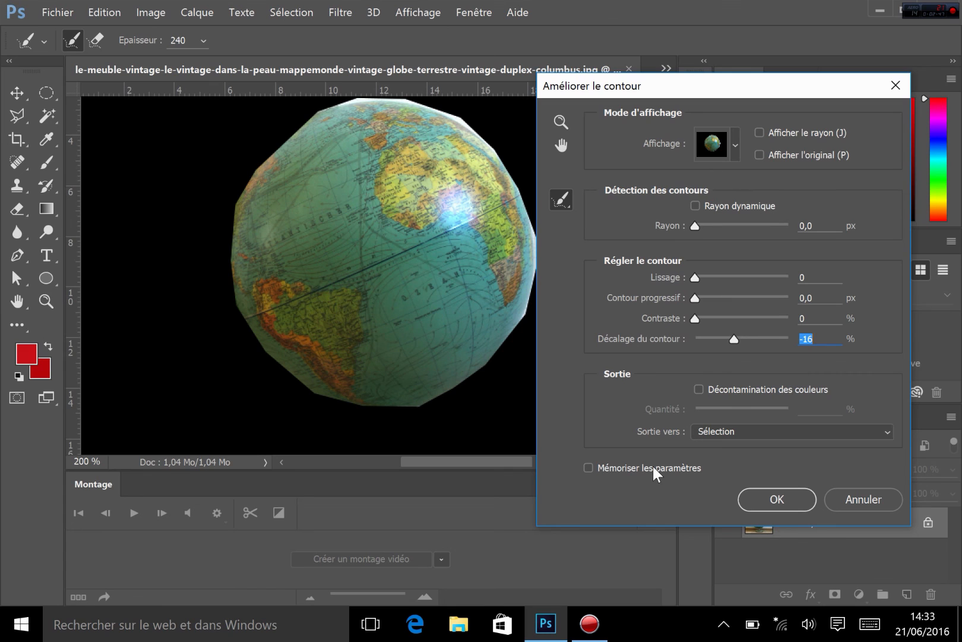
{"action": "left_click", "coordinate": [781, 500]}
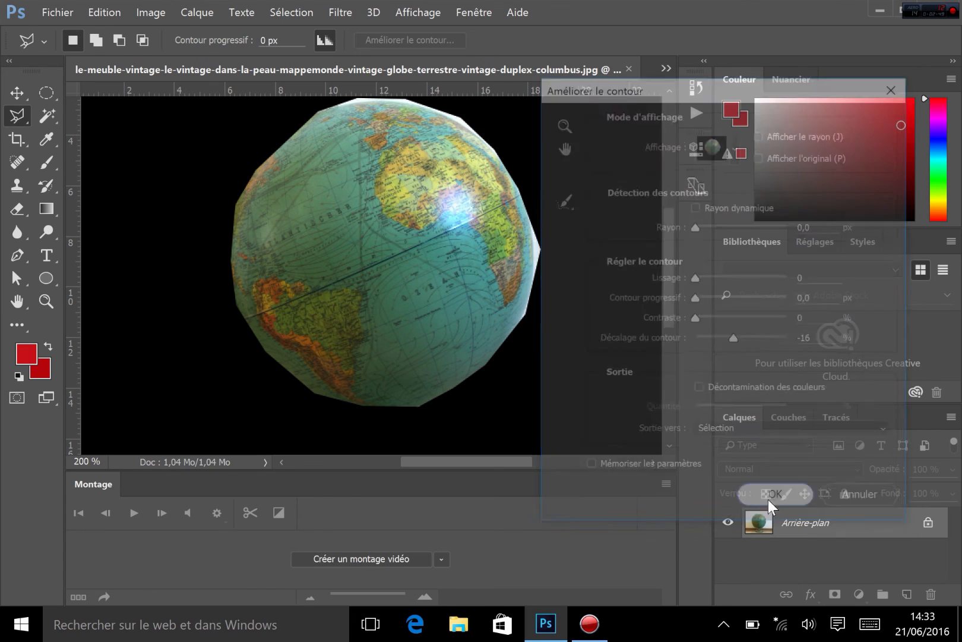